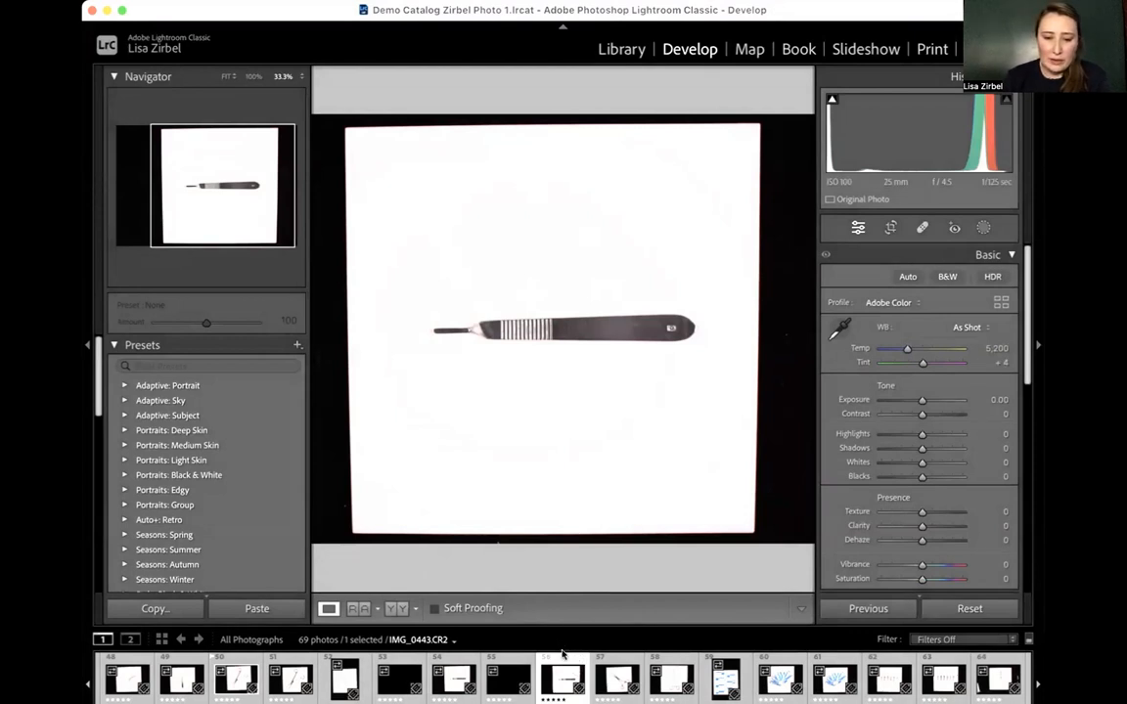
- Open photo IMG_0444.CR2, showing the surgical clamp, for editing
scroll(561, 652, "right", 5)
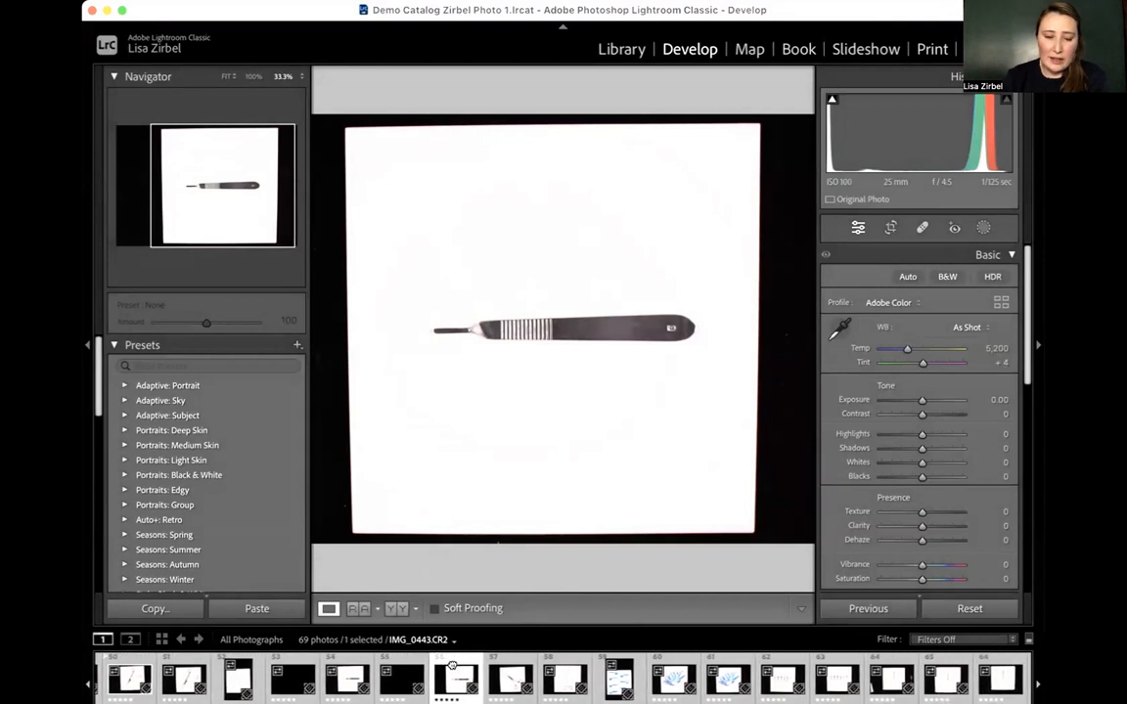
scroll(394, 659, "right", 4)
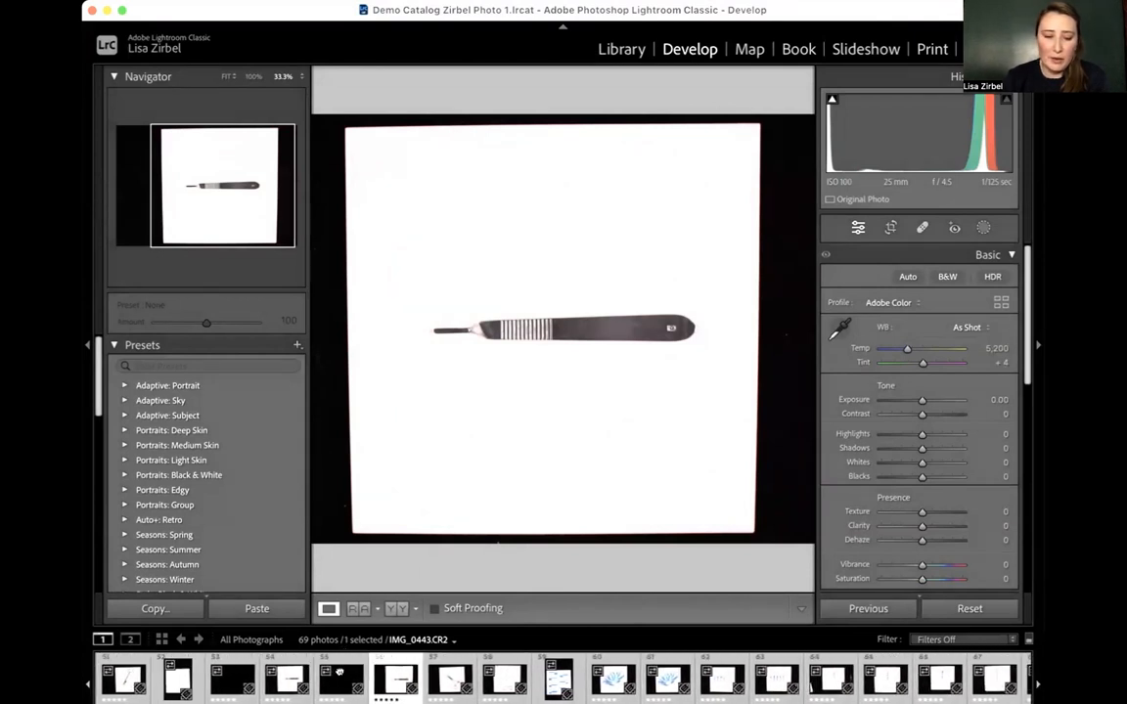
left_click(460, 660)
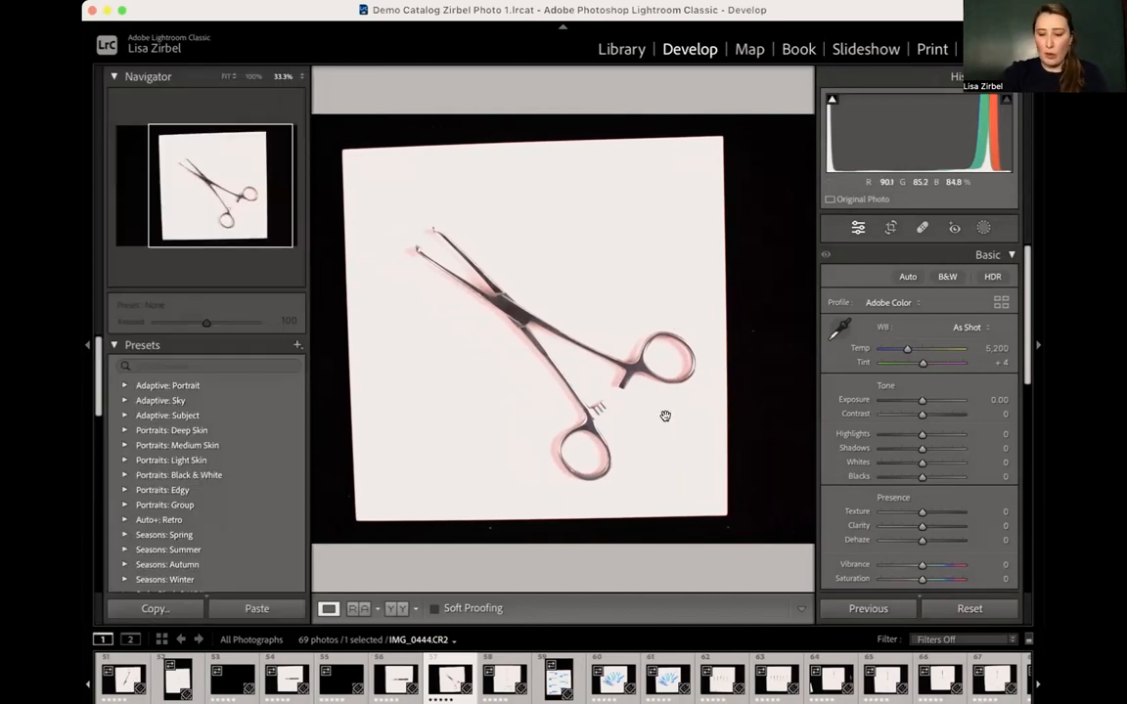
- Remove the small dark speck beside the clamp's handle on the white background using the Healing tool in Heal mode, and close the tool
left_click(665, 416)
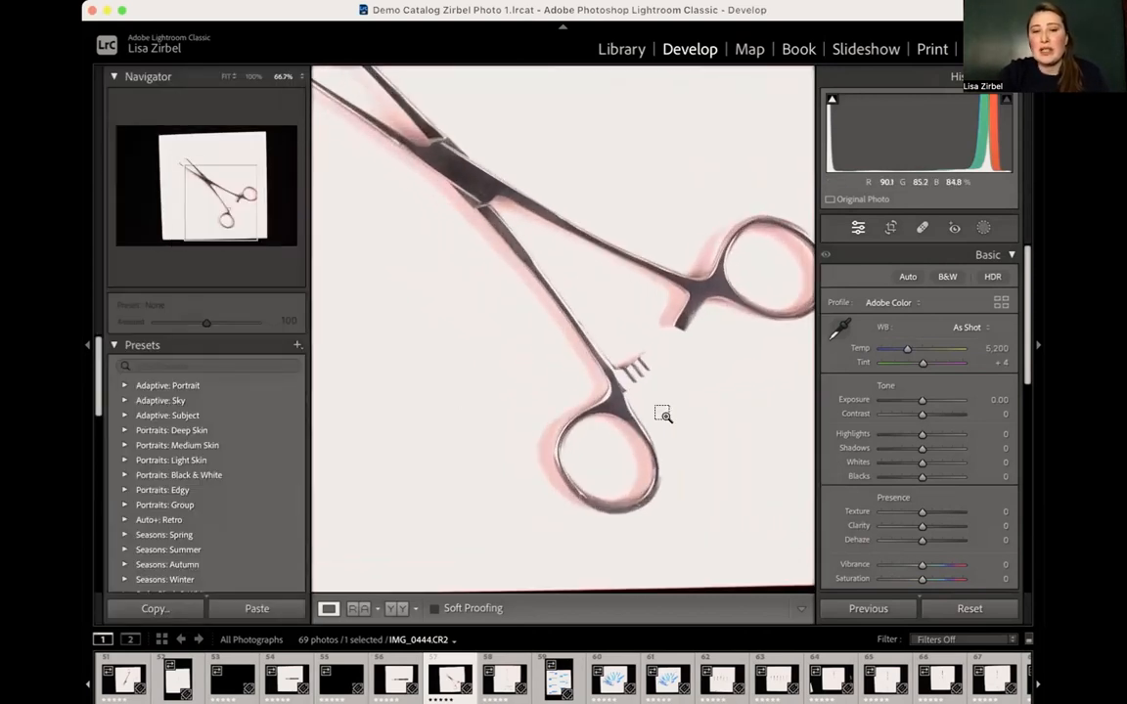
key("super+equal")
key("super+equal")
key("super+equal")
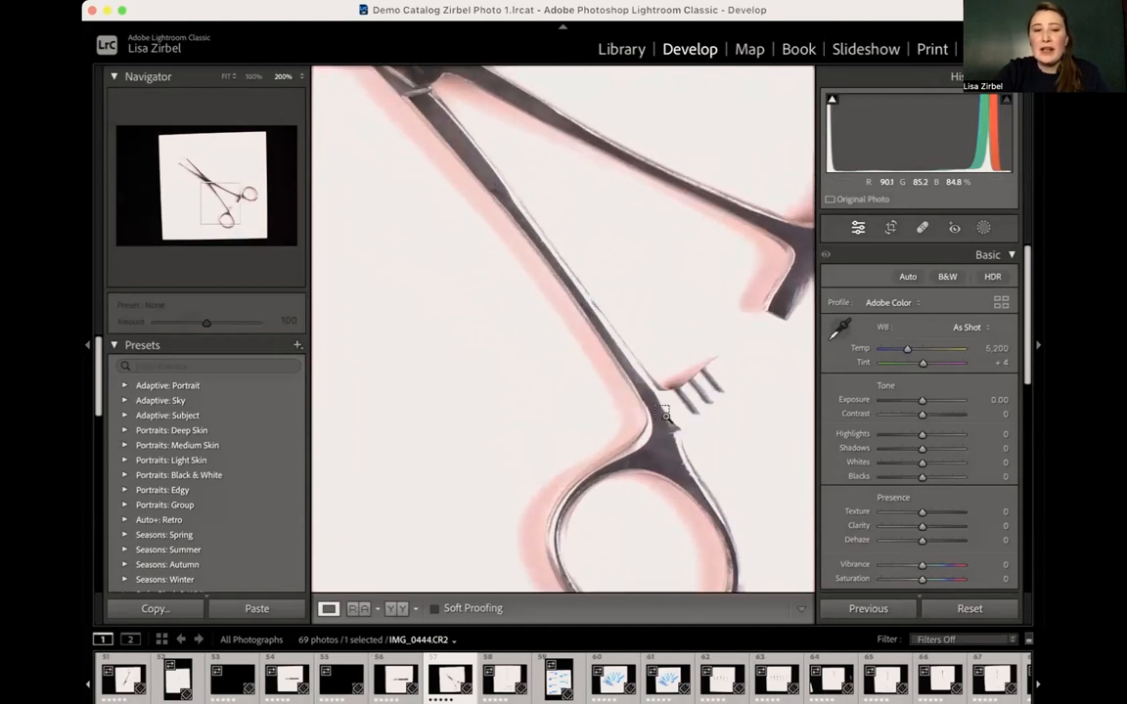
scroll(665, 416, "right", 5)
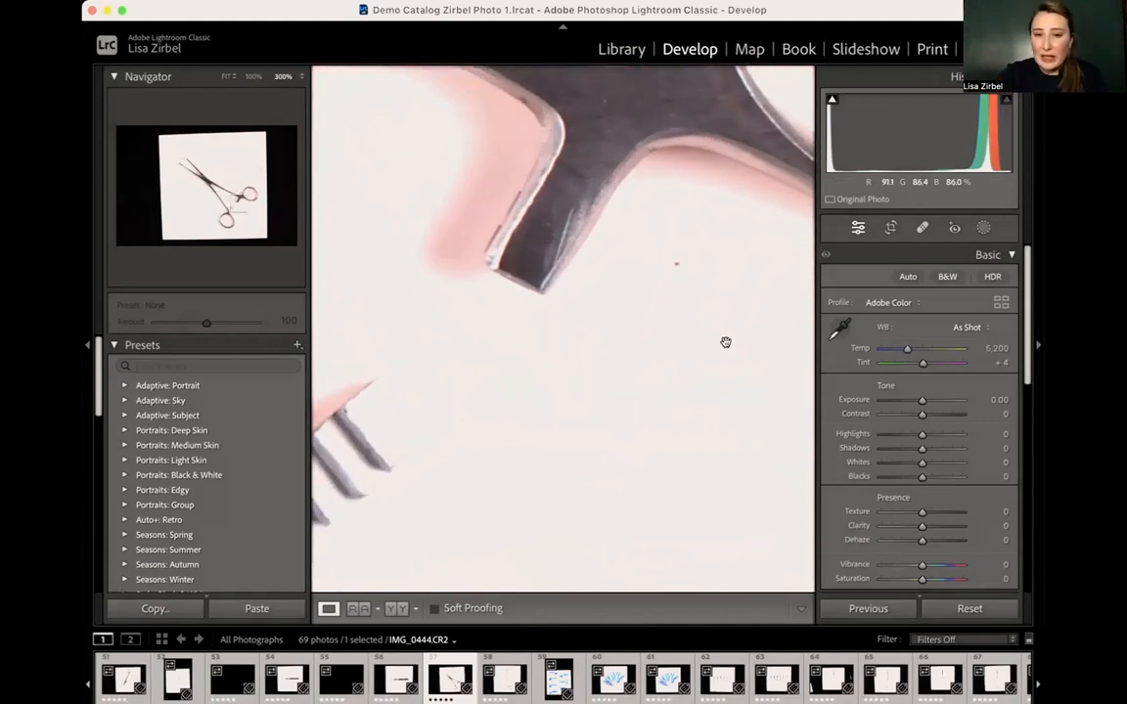
scroll(725, 342, "right", 2)
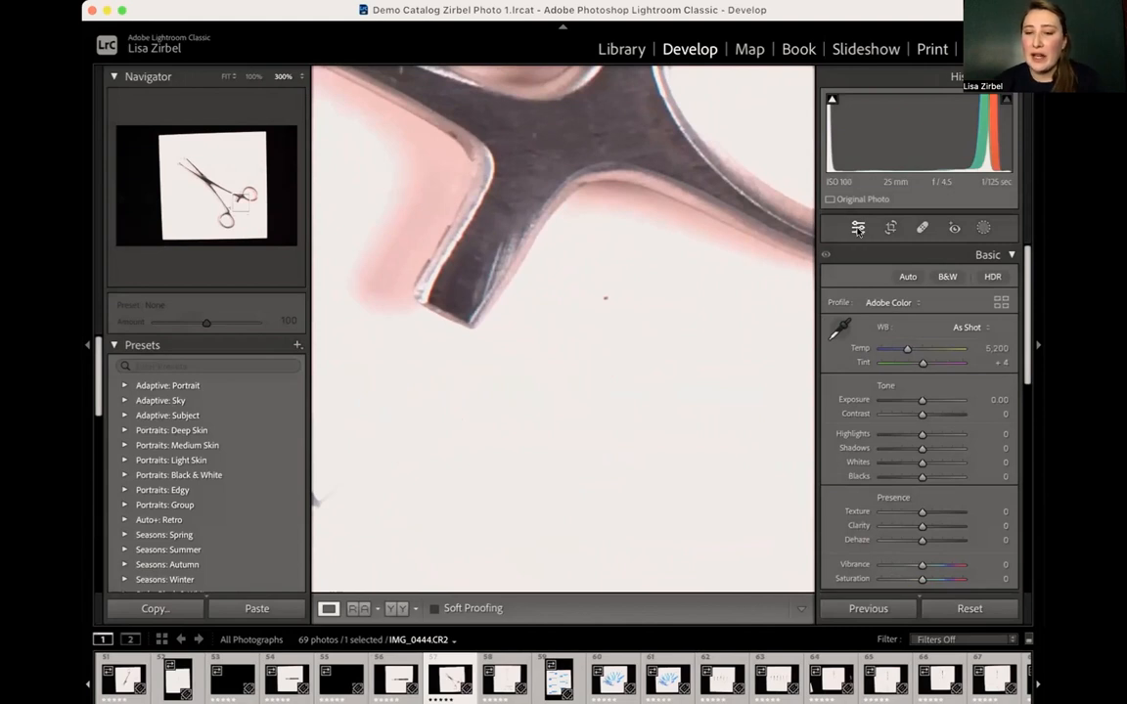
left_click(921, 229)
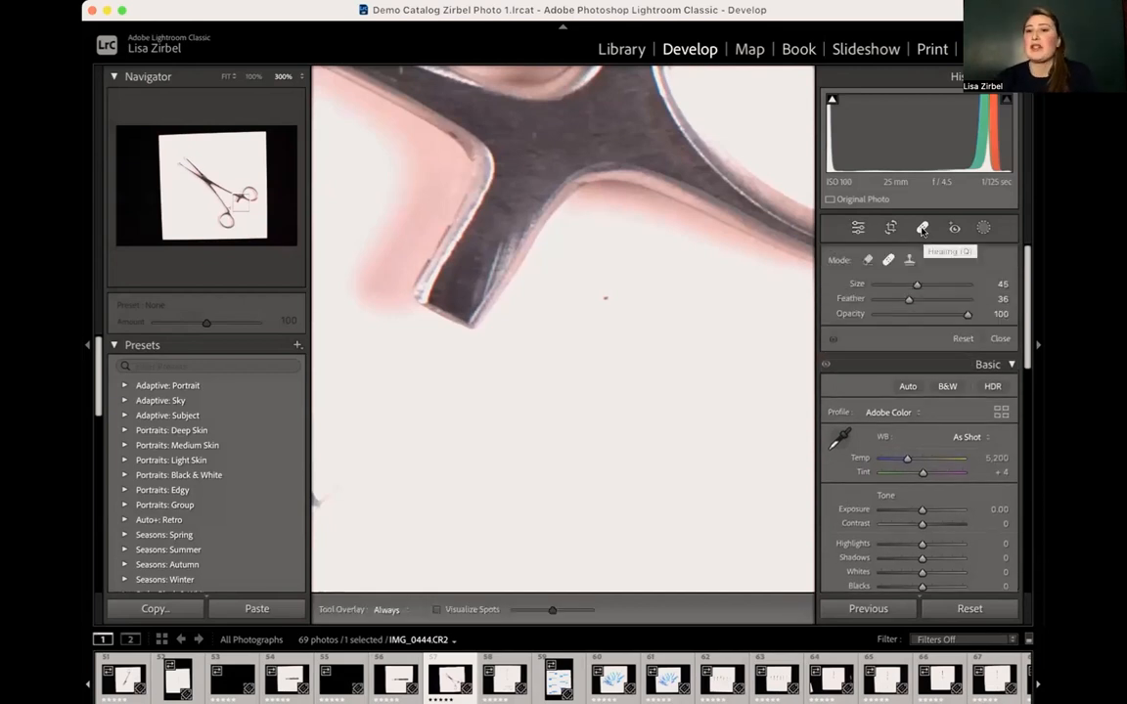
left_click(867, 260)
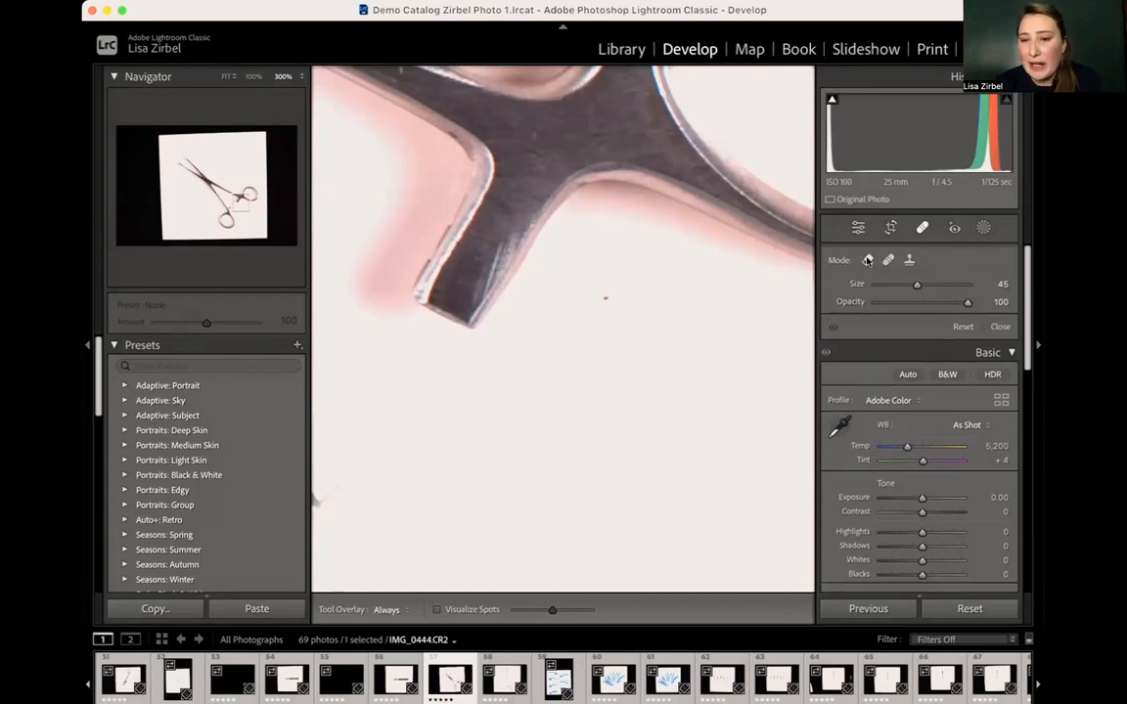
left_click(909, 260)
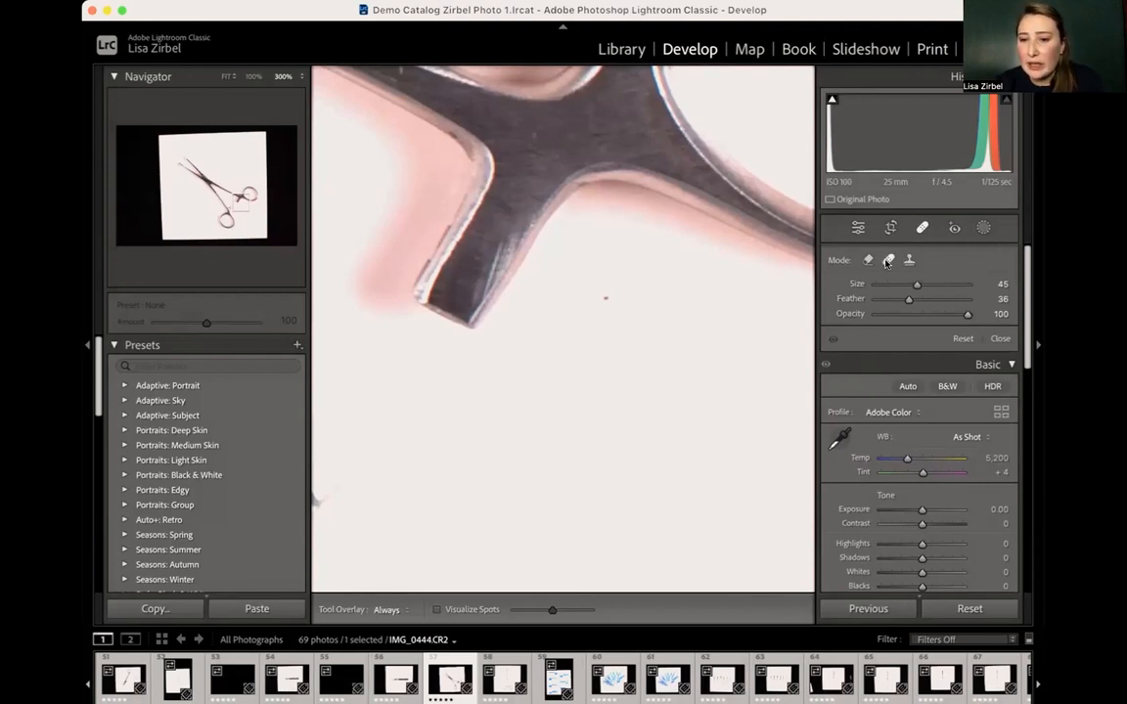
left_click(887, 260)
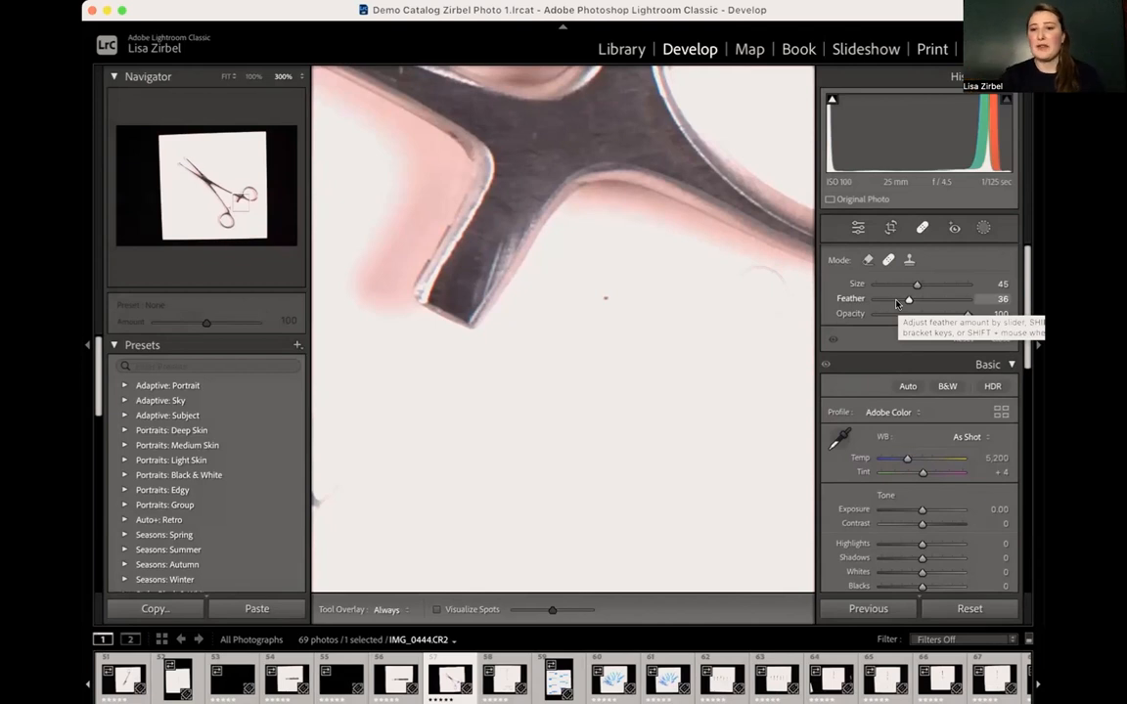
left_click(602, 293)
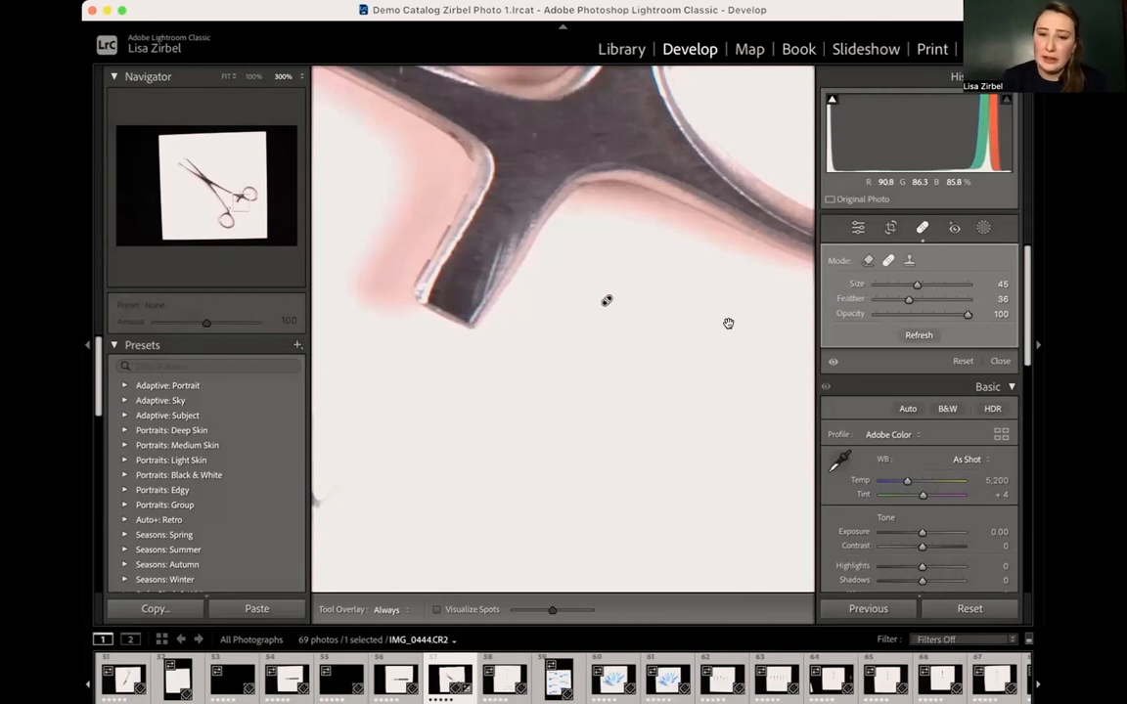
left_click(721, 441)
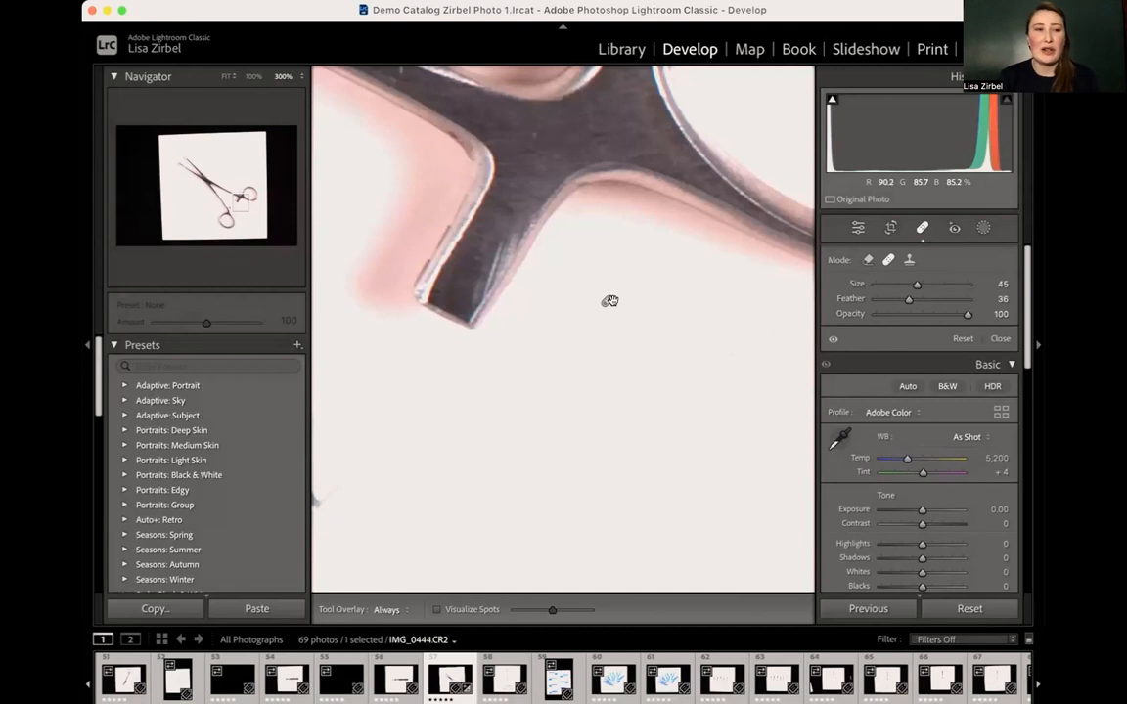
left_click(858, 227)
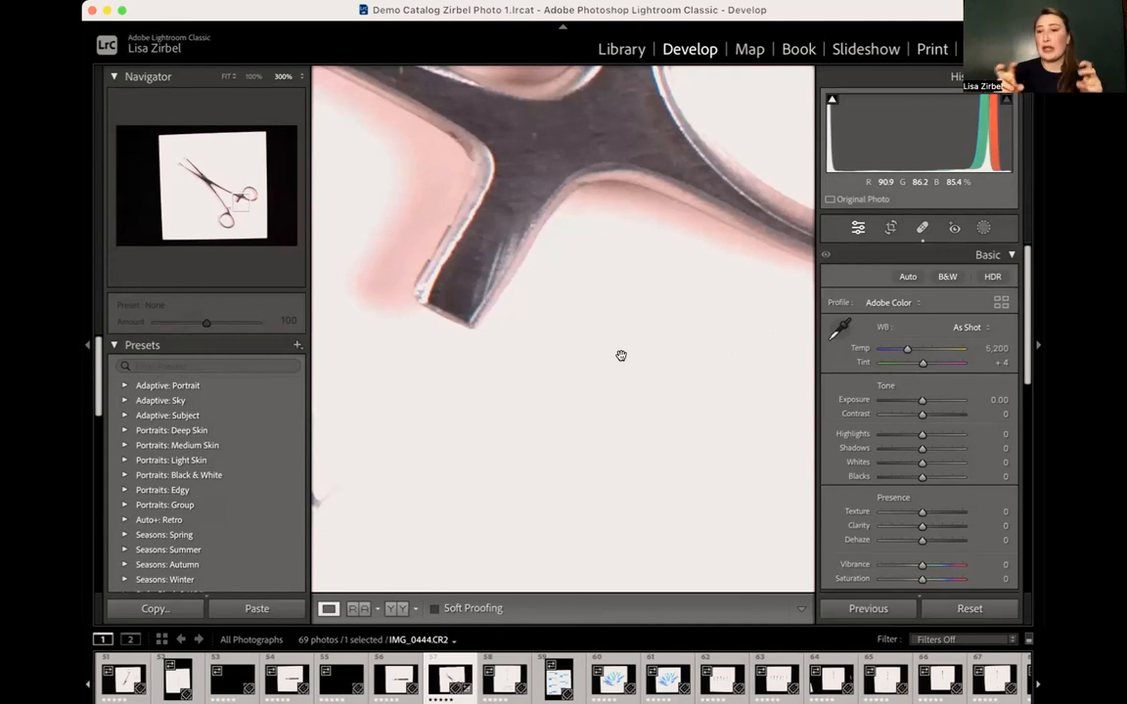
- Try lowering the photo's exposure to −0.05 and return it to 0.00
left_click(620, 355)
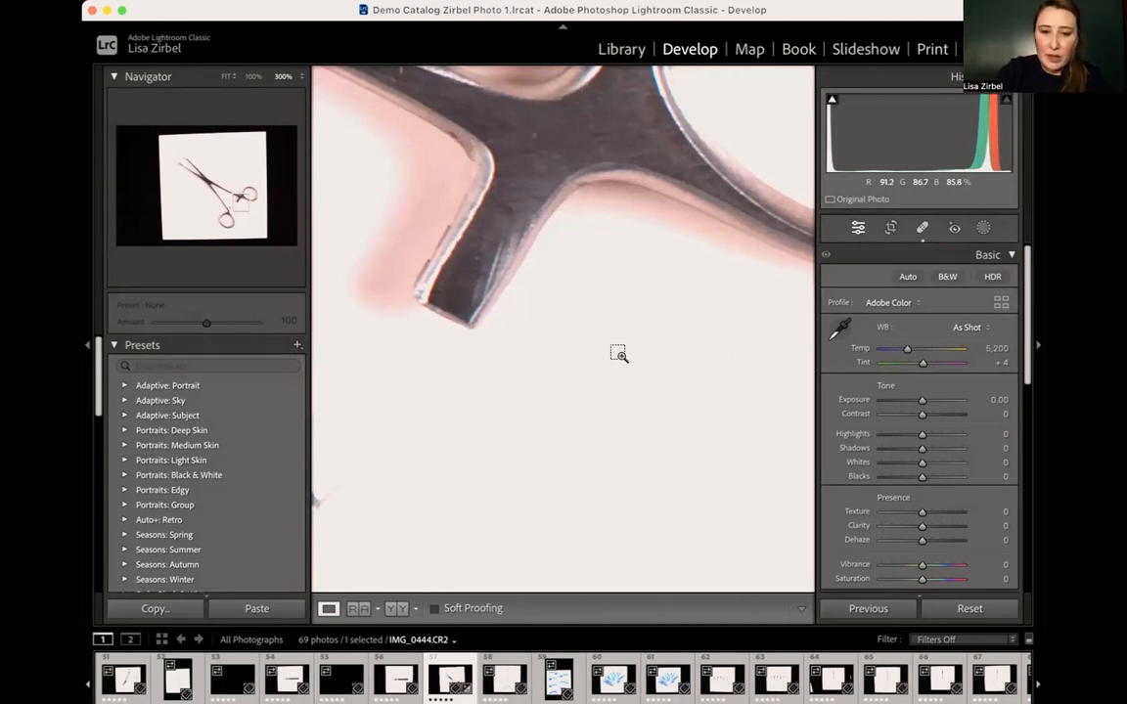
key("super+minus")
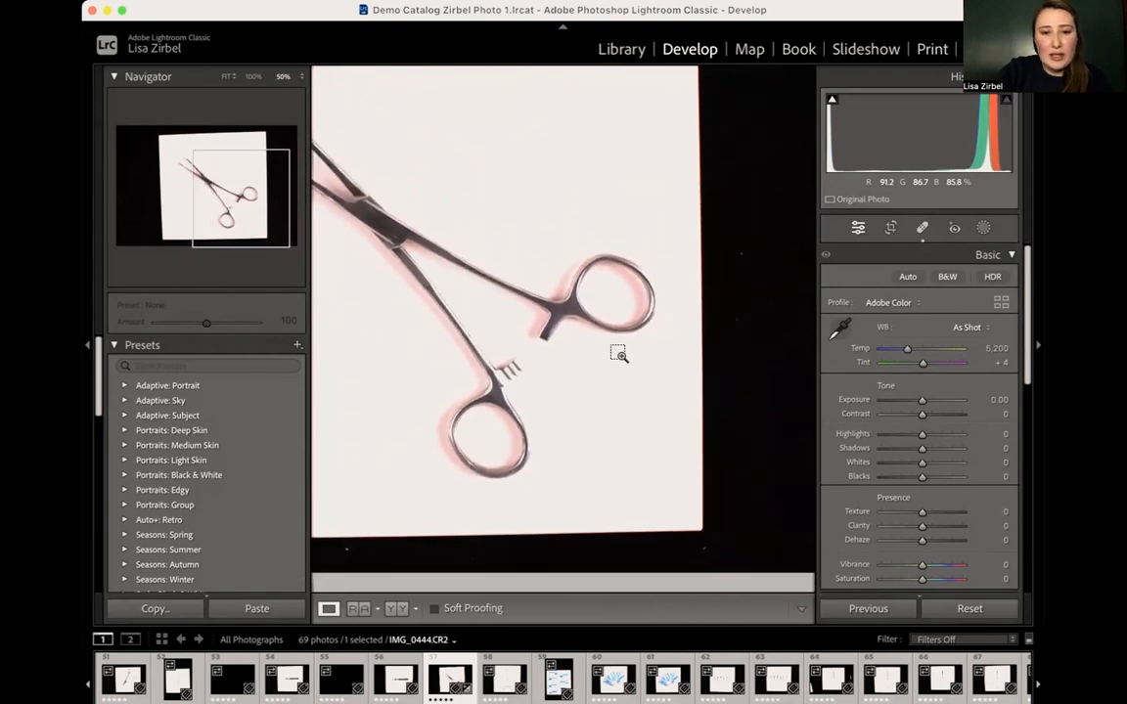
key("super+minus")
key("super+equal")
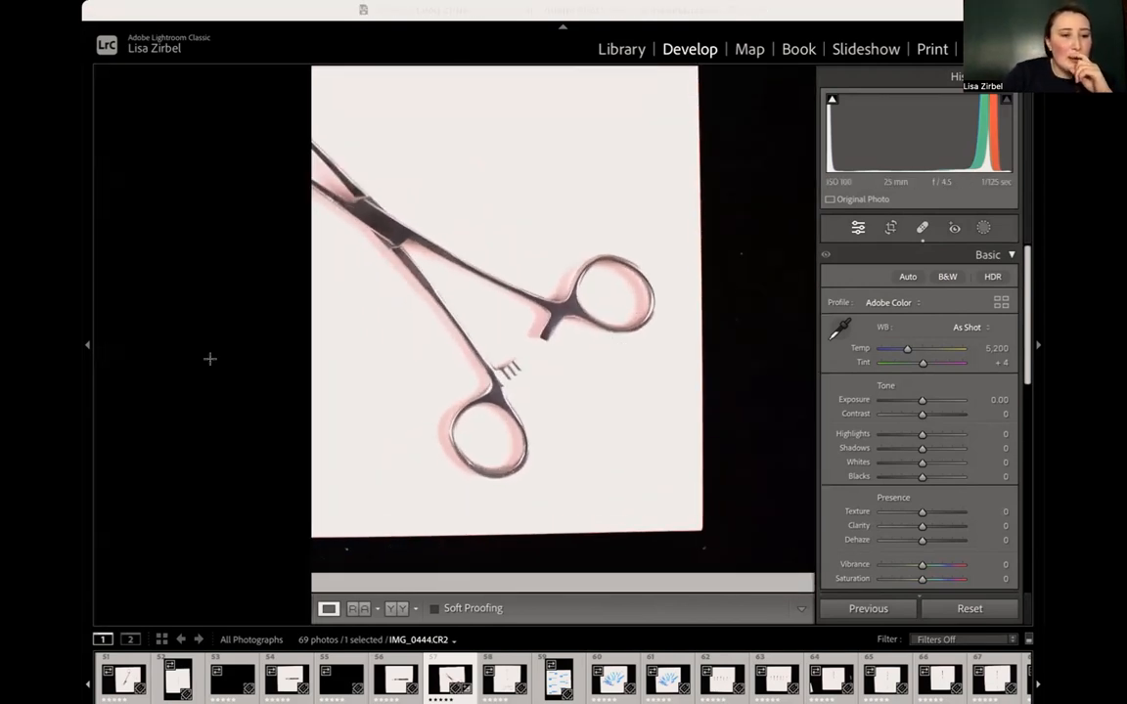
left_click(744, 151)
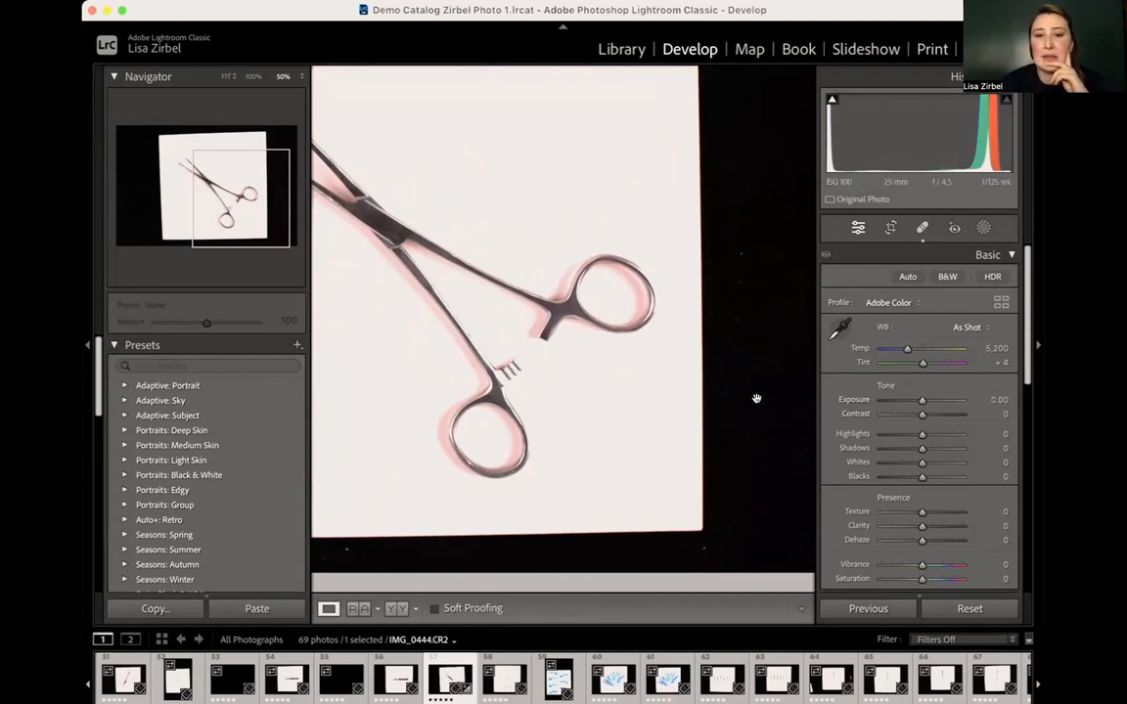
left_click(724, 406)
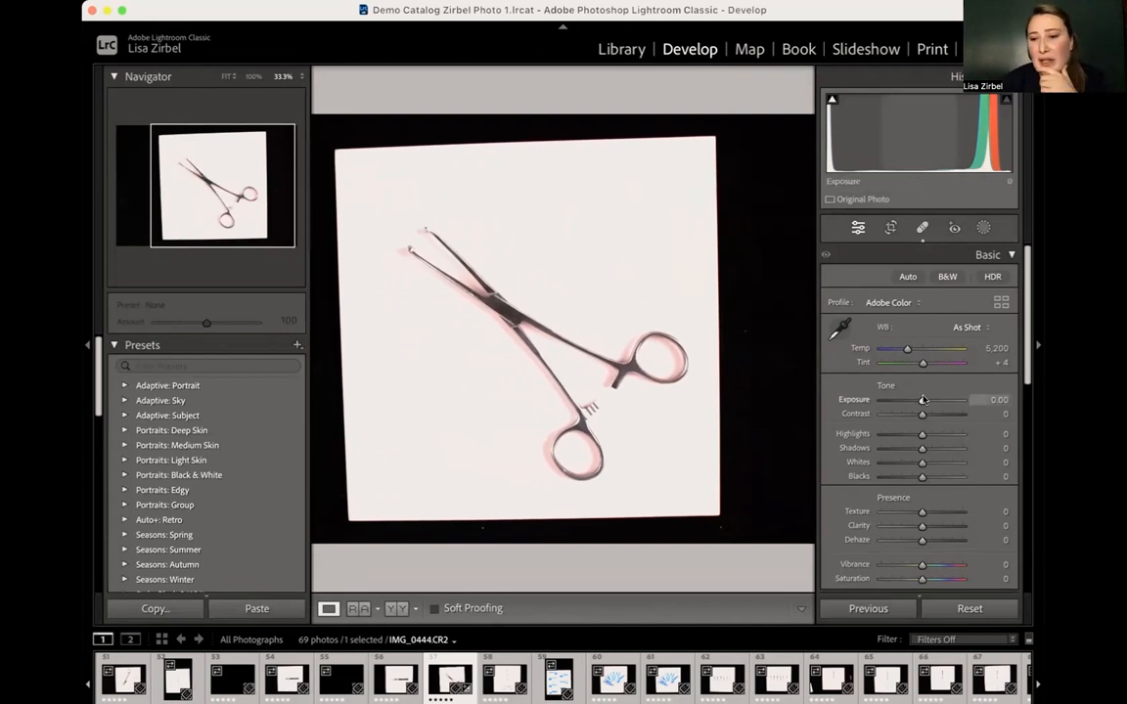
mouse_move(923, 402)
left_mouse_down()
mouse_move(849, 402)
mouse_move(966, 399)
mouse_move(950, 387)
mouse_move(898, 396)
mouse_move(925, 389)
mouse_move(906, 400)
mouse_move(923, 401)
left_mouse_up()
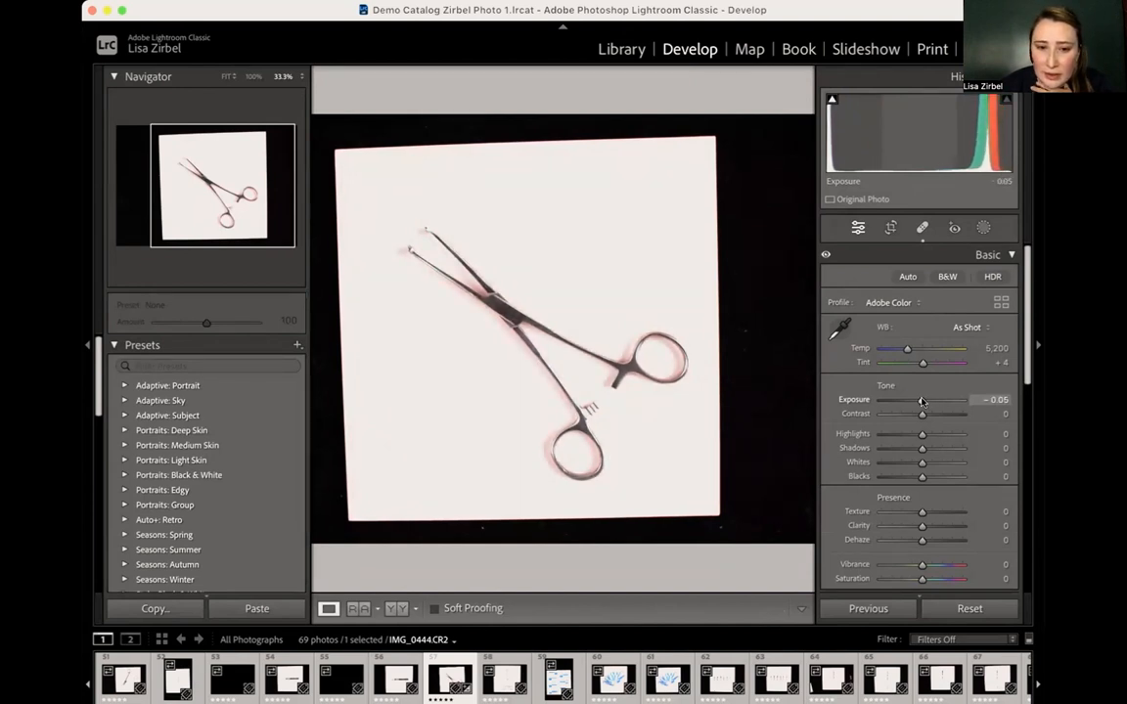
left_click_drag(925, 400, 922, 401)
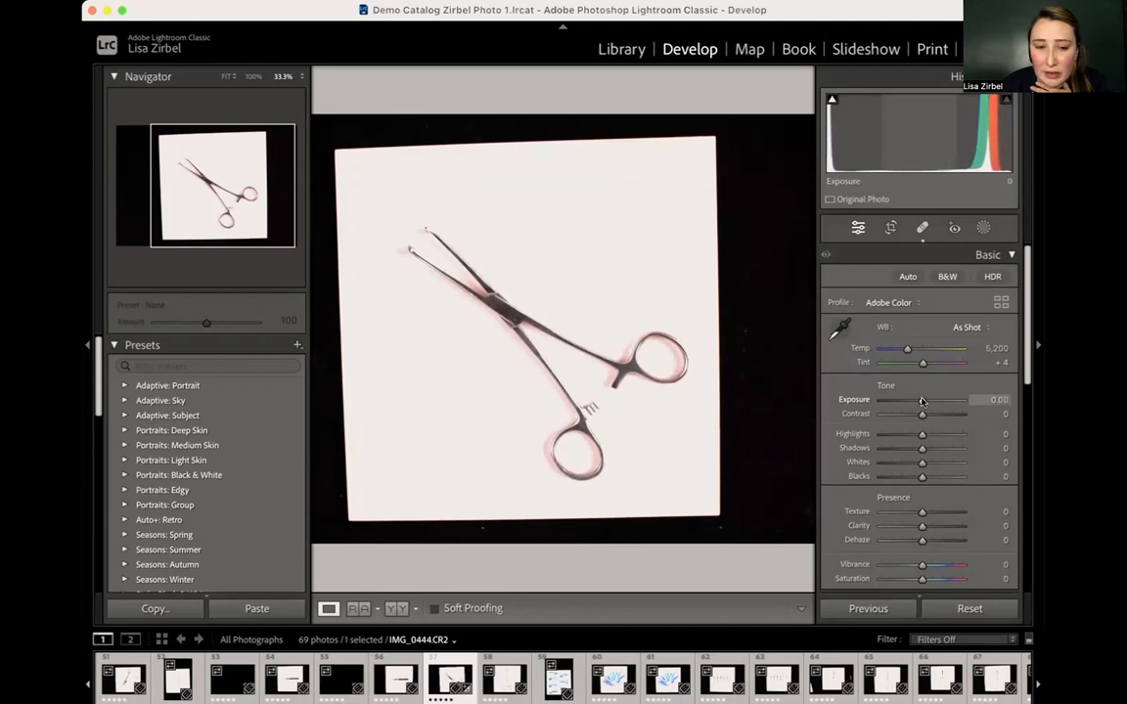
left_click(994, 399)
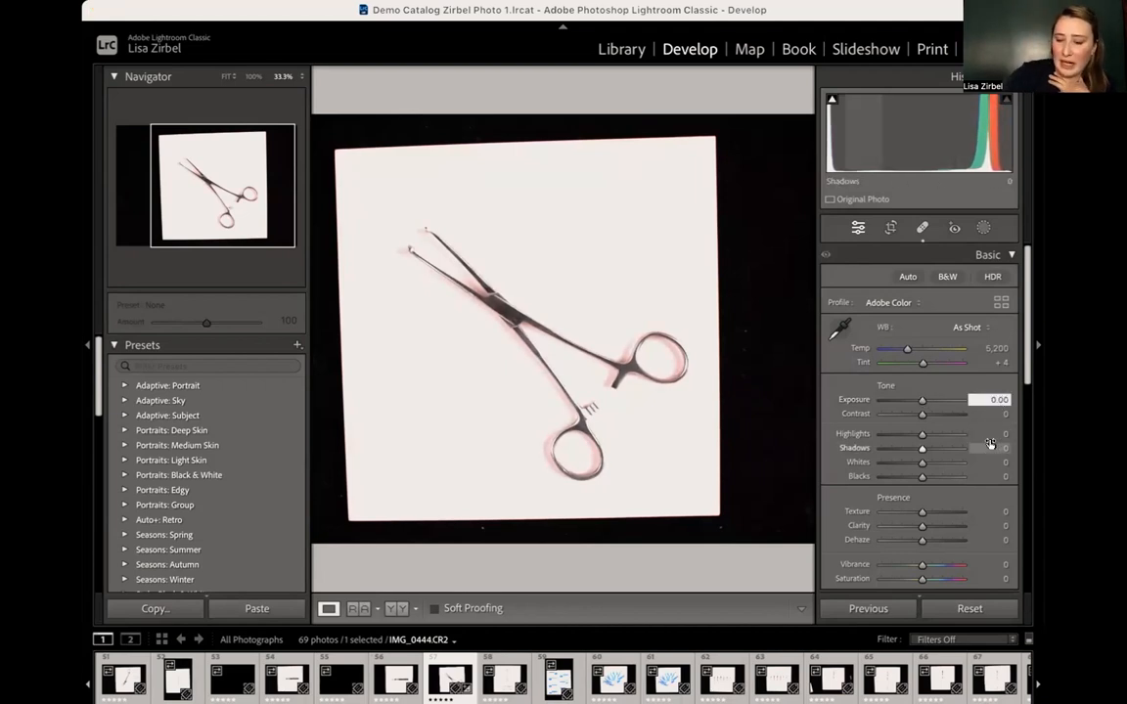
left_click(941, 389)
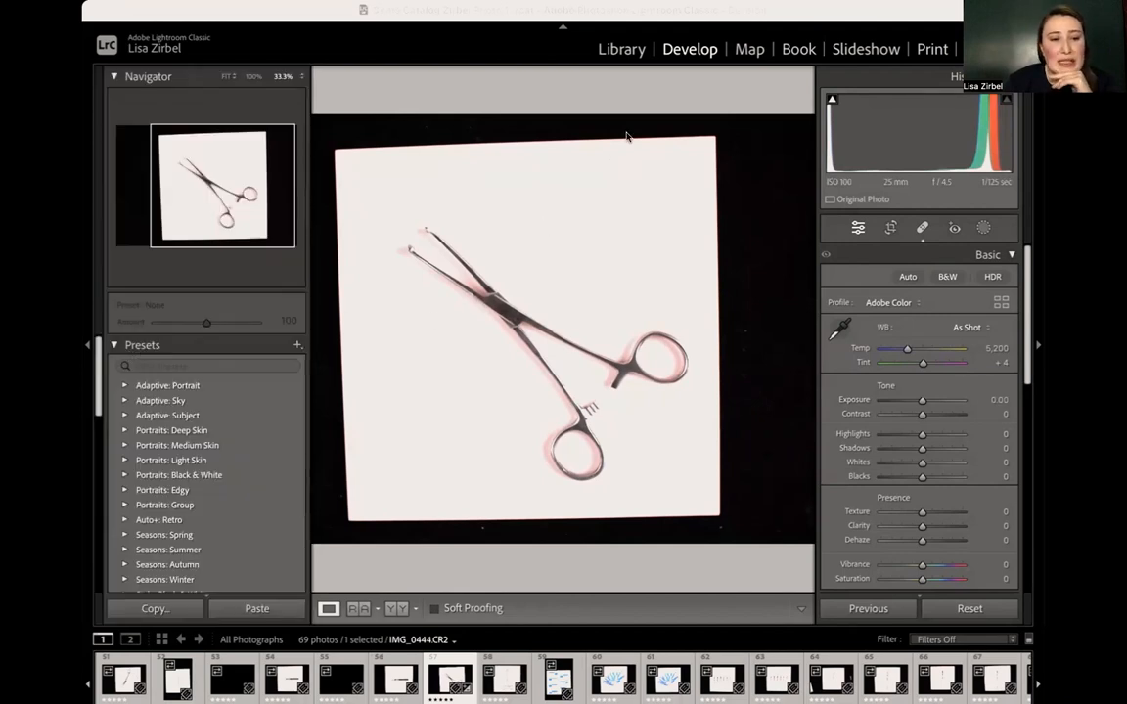
left_click(672, 88)
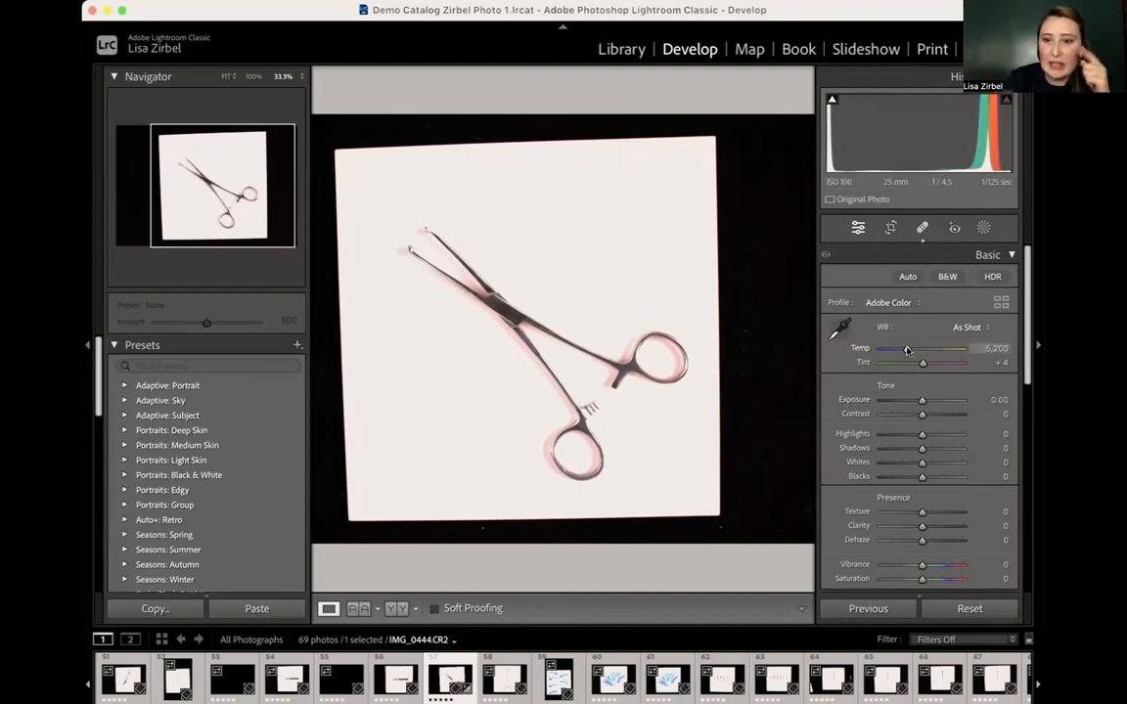
- Try custom white balances with the White Balance Selector, sampling the clamp's upper tip, the white background and the metal joint by the handle
left_click(840, 330)
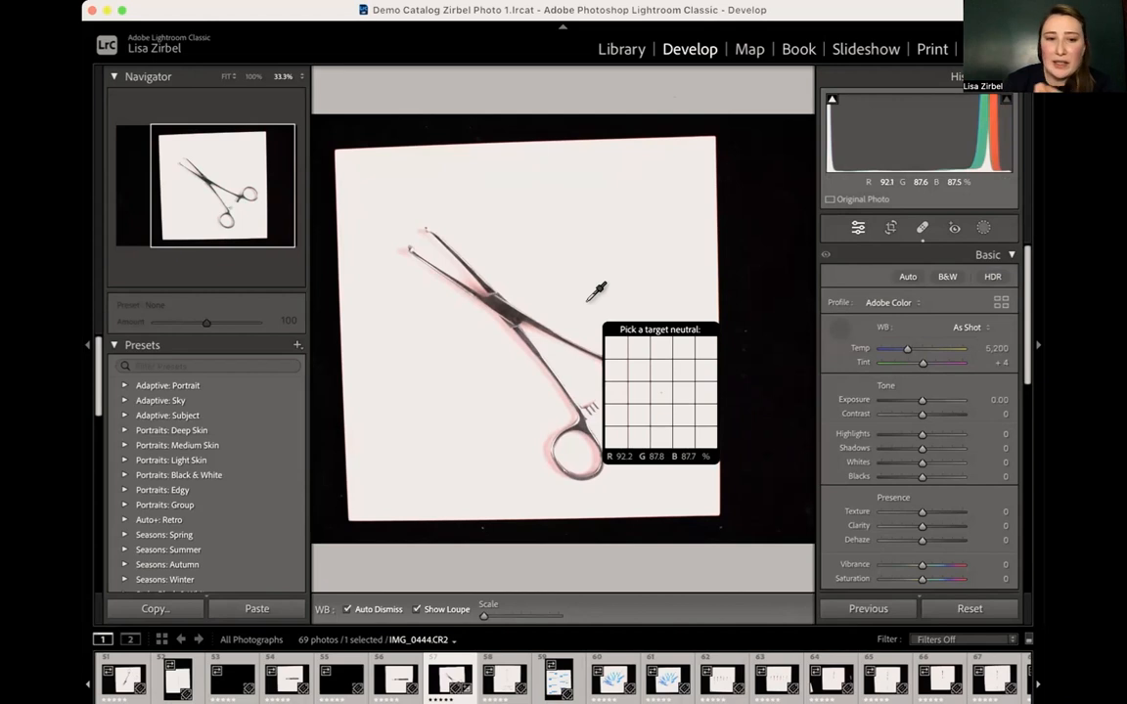
left_click(428, 226)
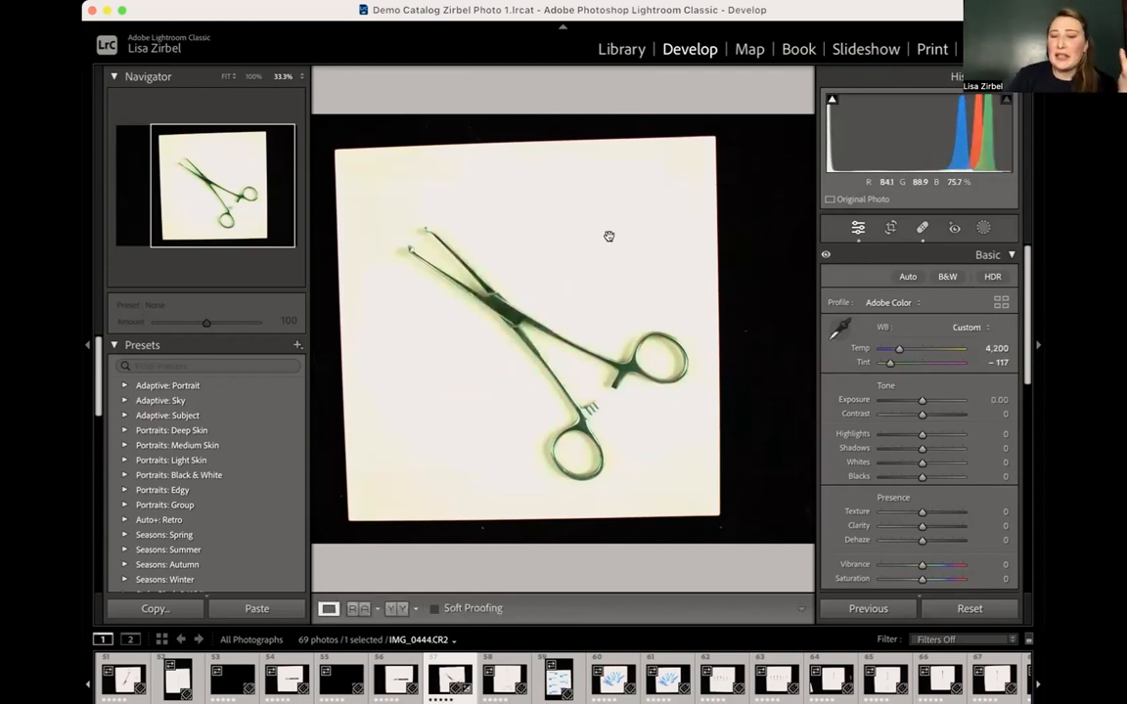
key("w")
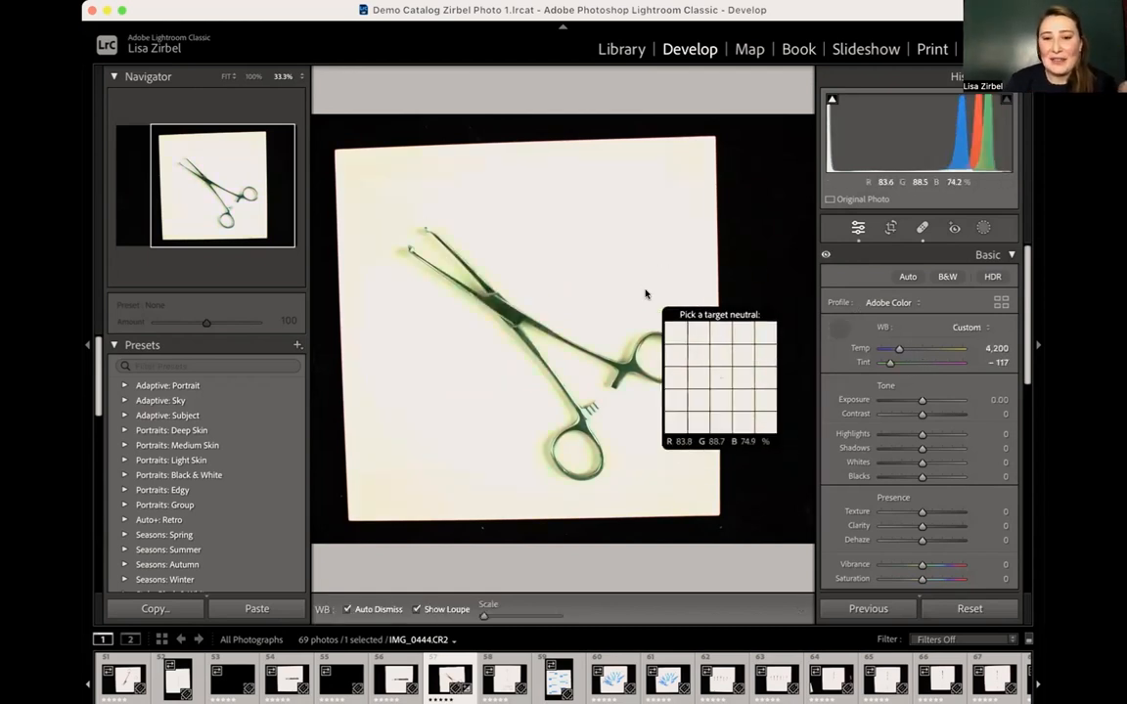
left_click(644, 291)
left_click(837, 330)
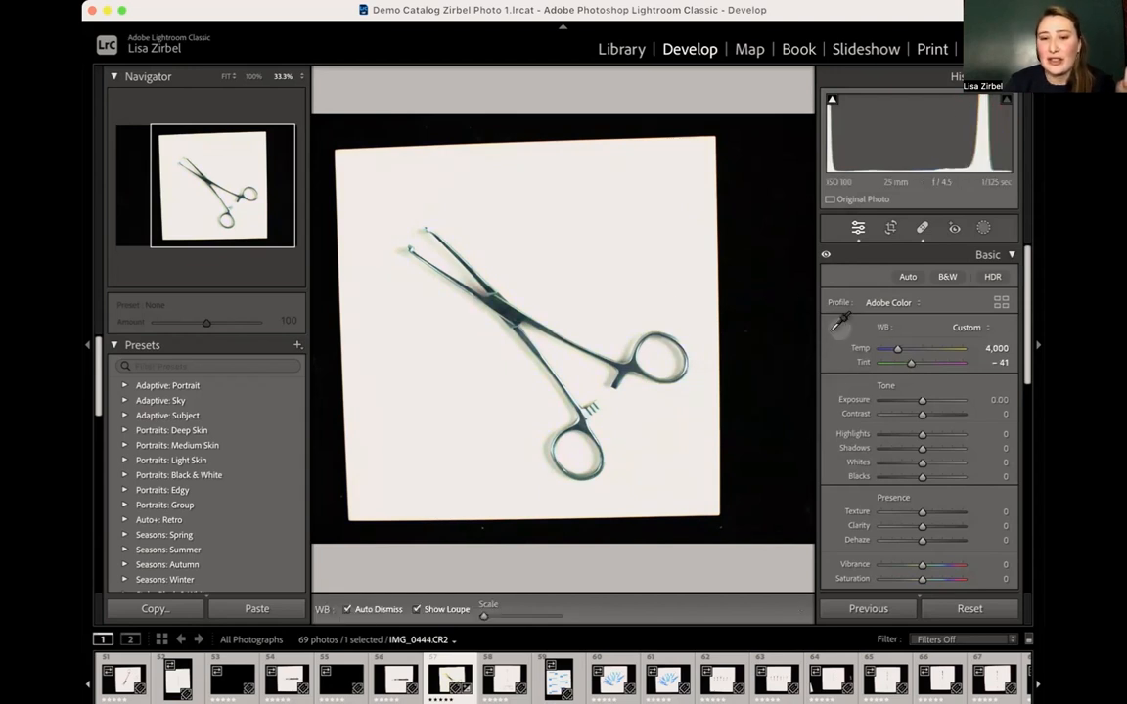
left_click(629, 368)
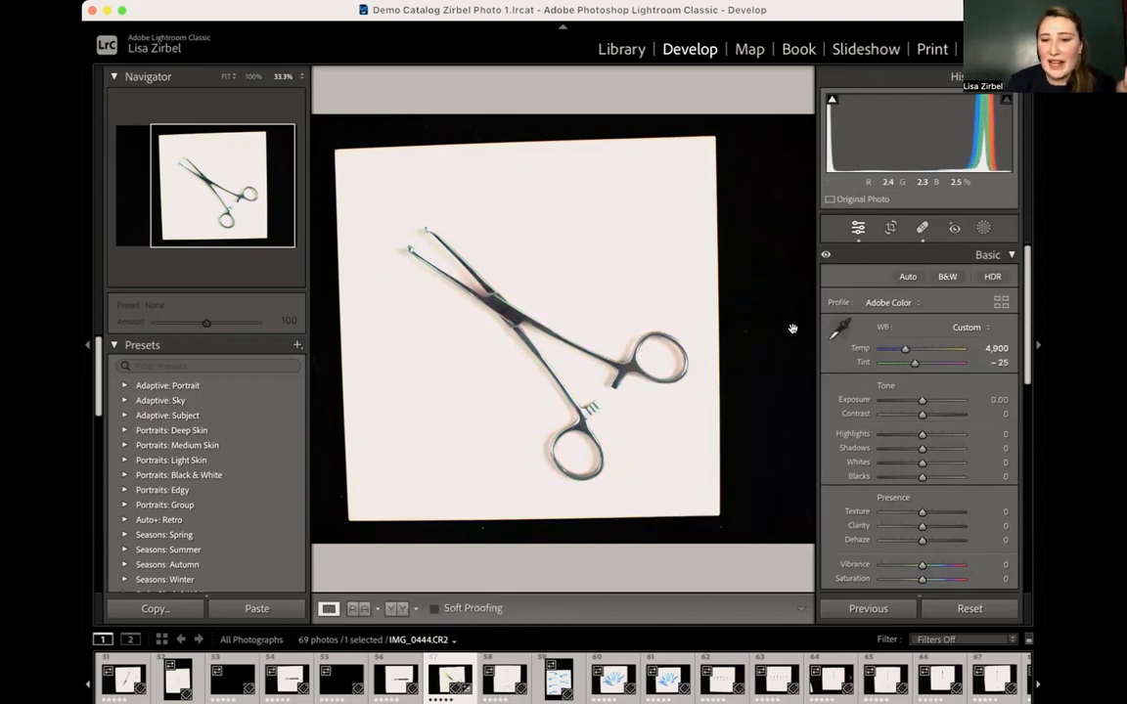
- Sample the white balance twice at the clamp's upper tip, and undo the custom white balance changes back to As Shot
key("w")
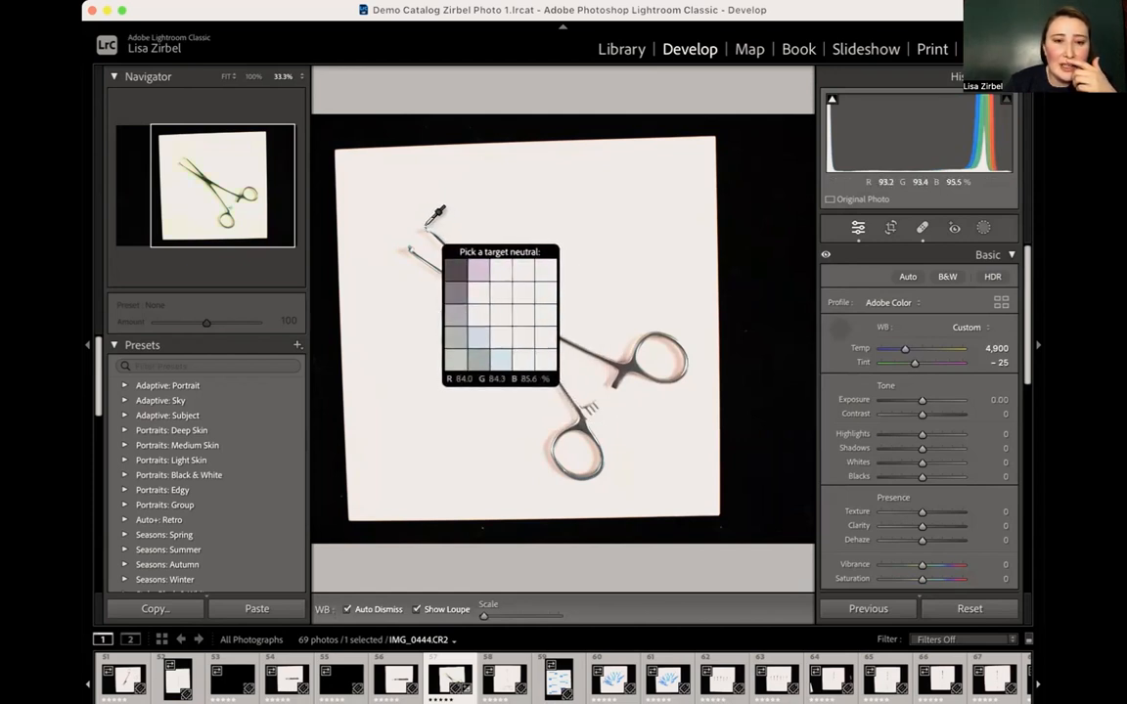
left_click(431, 221)
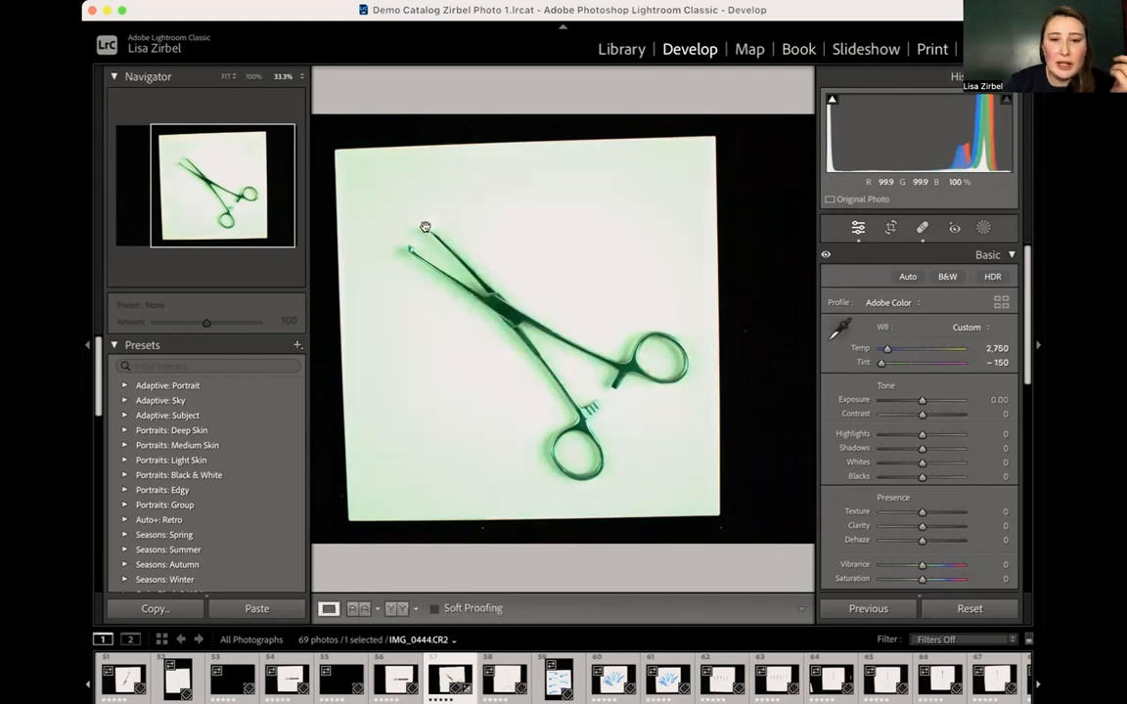
left_click(841, 329)
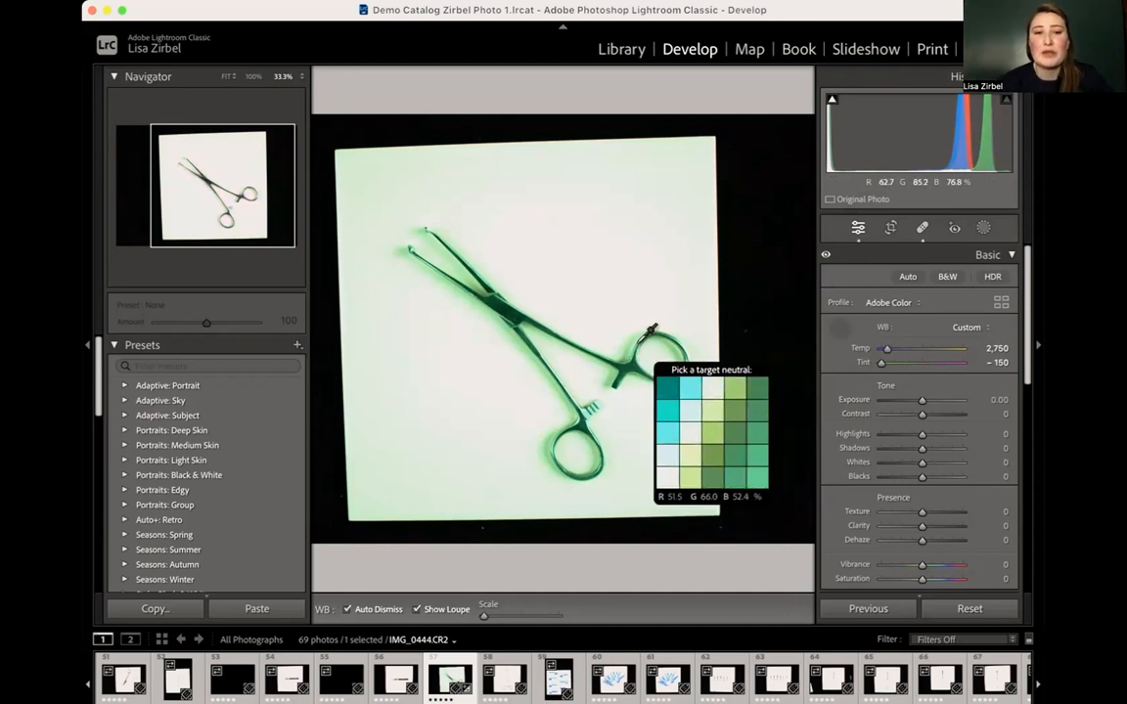
left_click(424, 226)
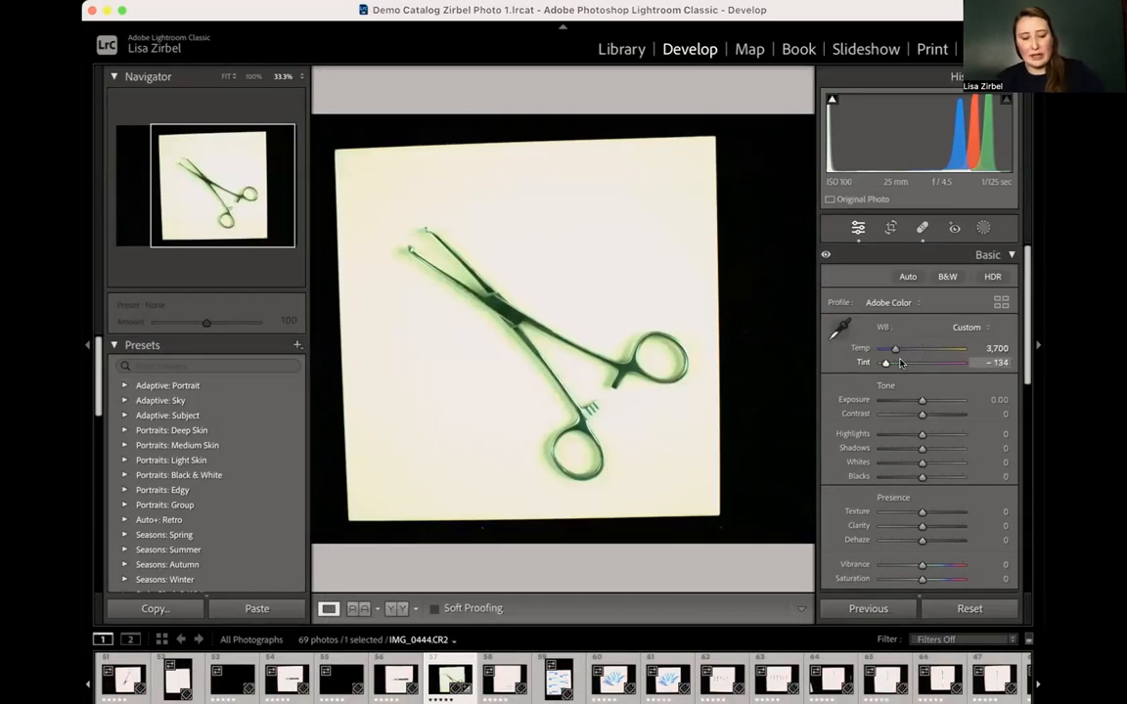
key("super+z")
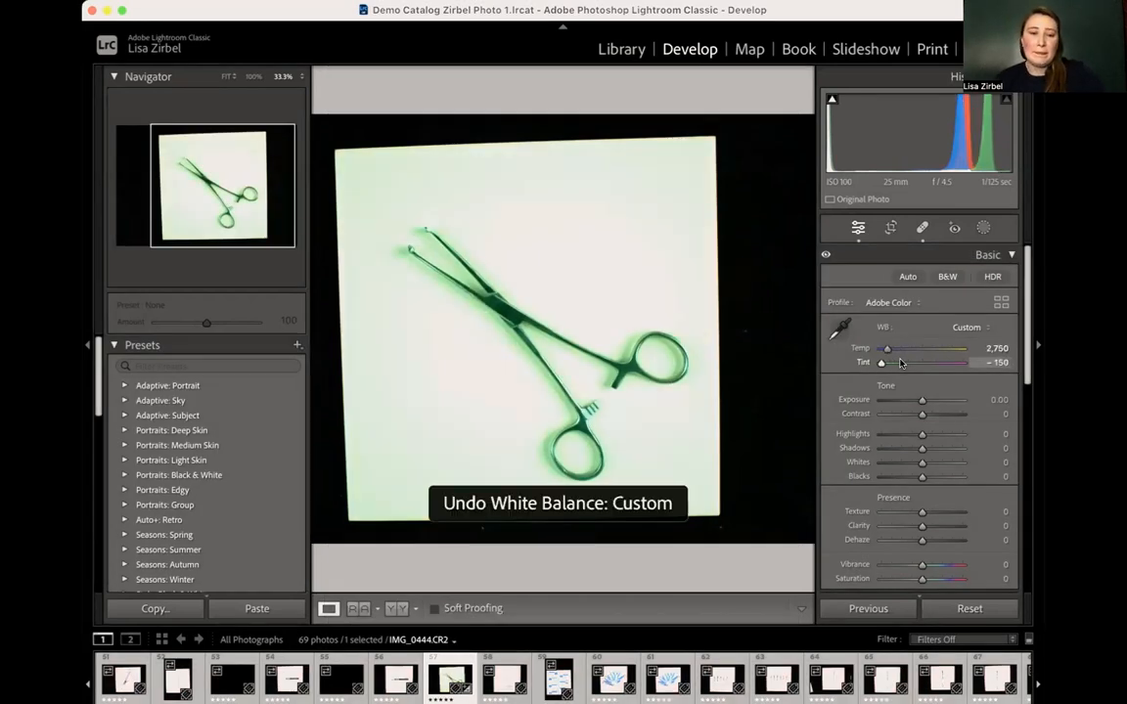
key("super+z")
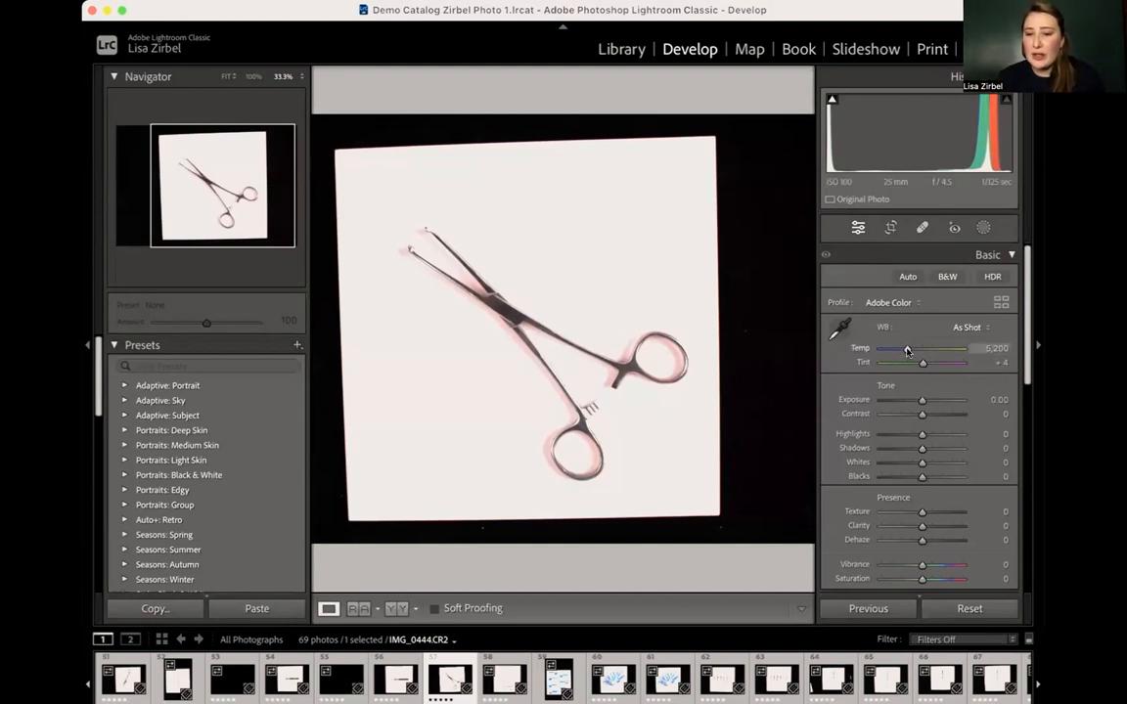
- Try a warmer custom white balance with Temp 6,251 and Tint −2, and undo both changes back to As Shot
mouse_move(906, 351)
left_mouse_down()
mouse_move(1027, 344)
mouse_move(880, 348)
mouse_move(948, 362)
mouse_move(898, 362)
mouse_move(921, 364)
left_mouse_up()
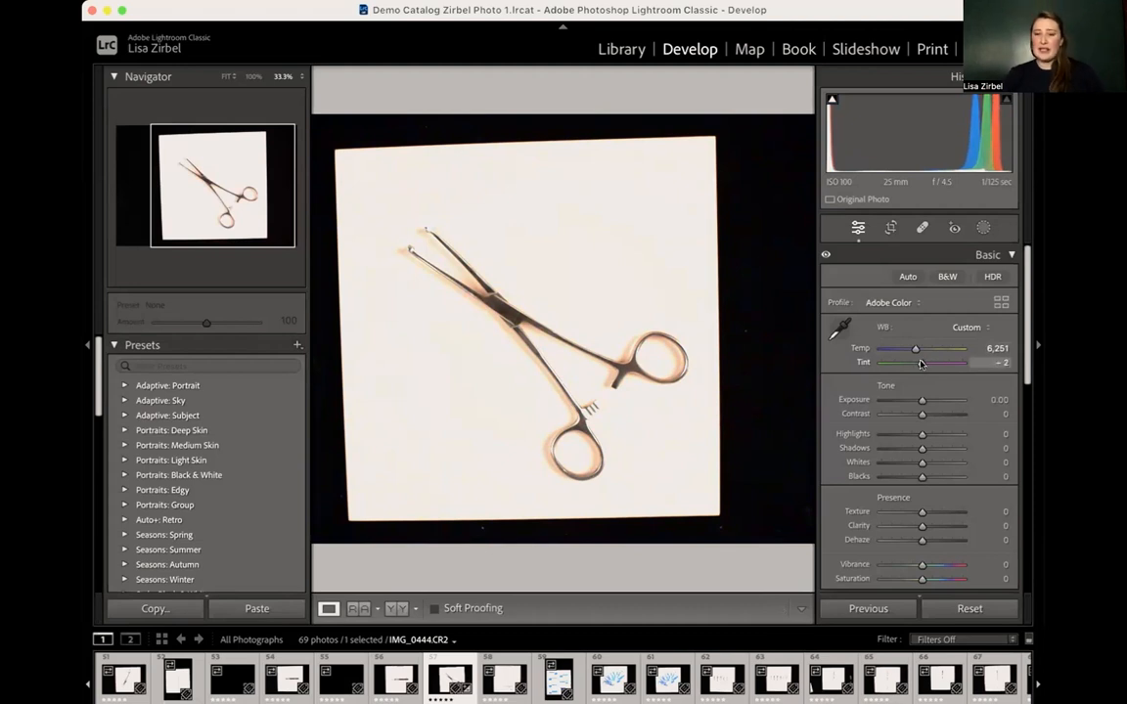
key("super+z")
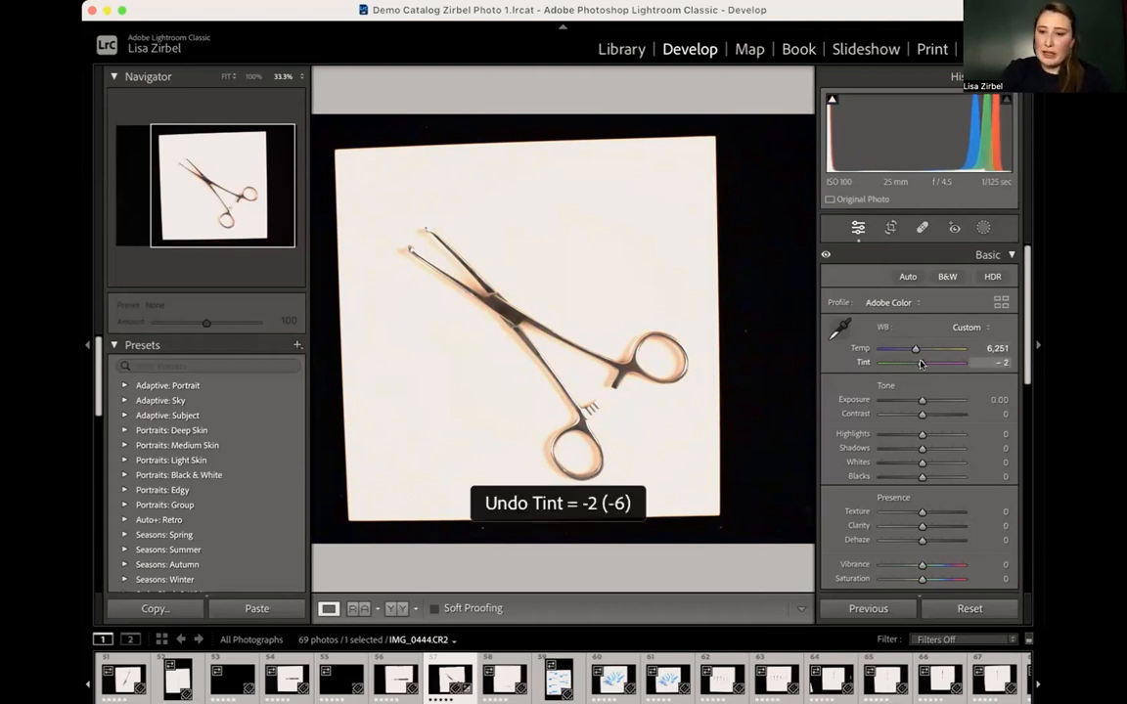
key("super+z")
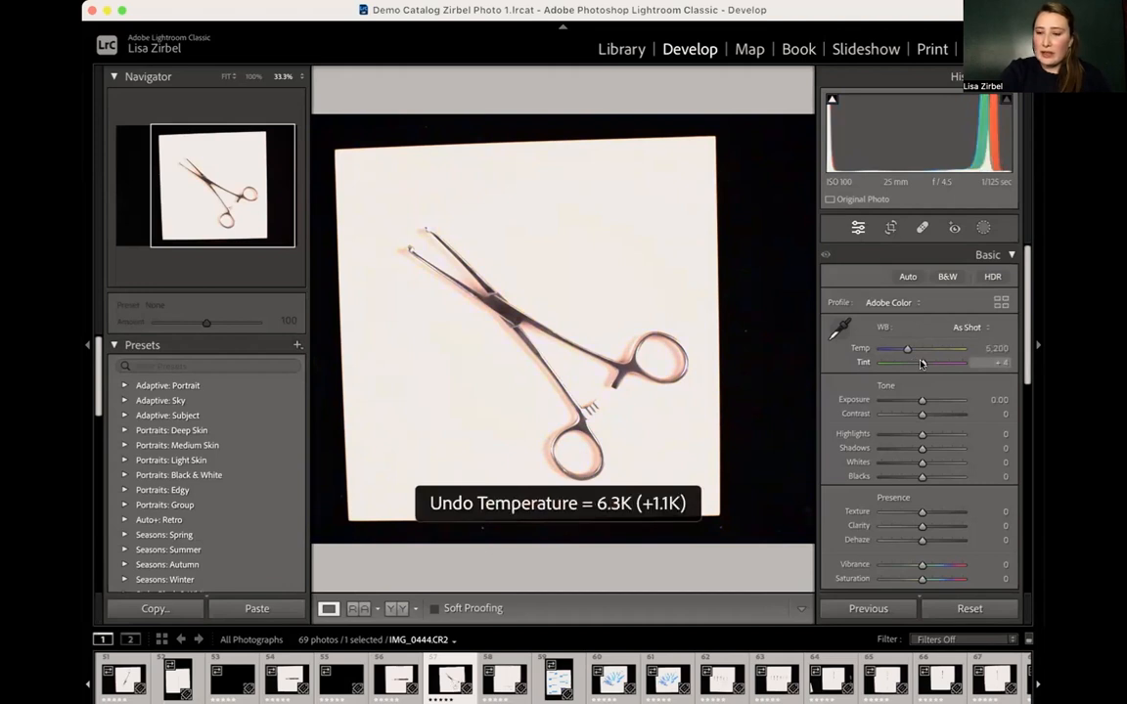
key("e")
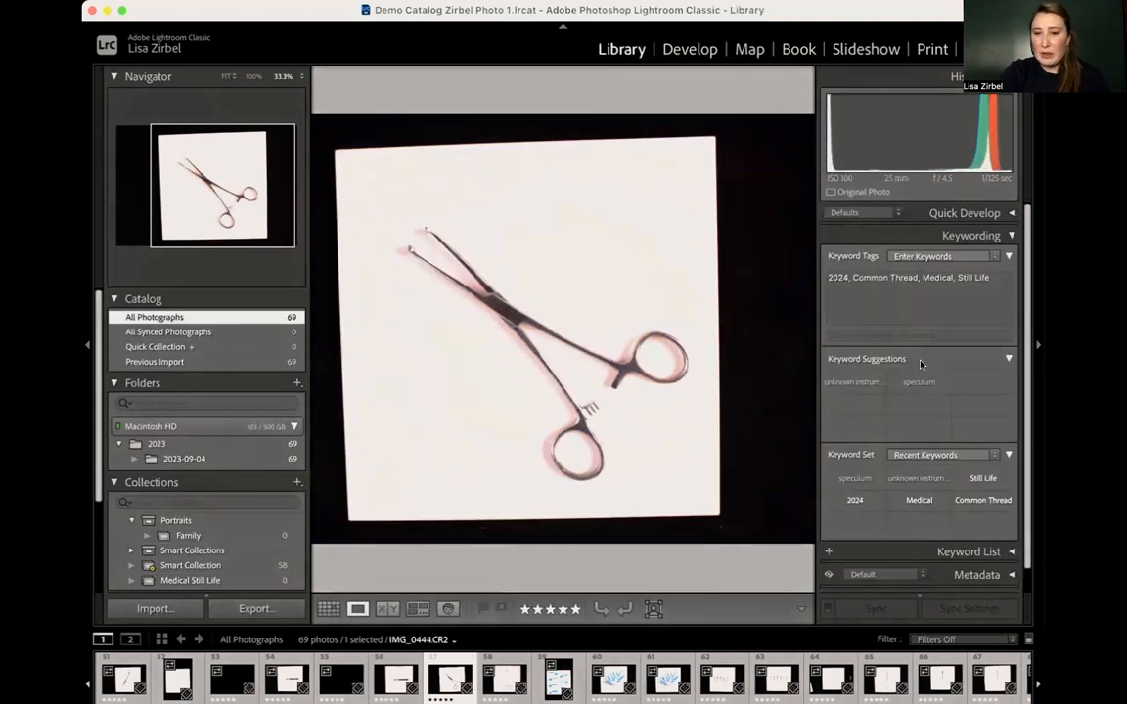
key("d")
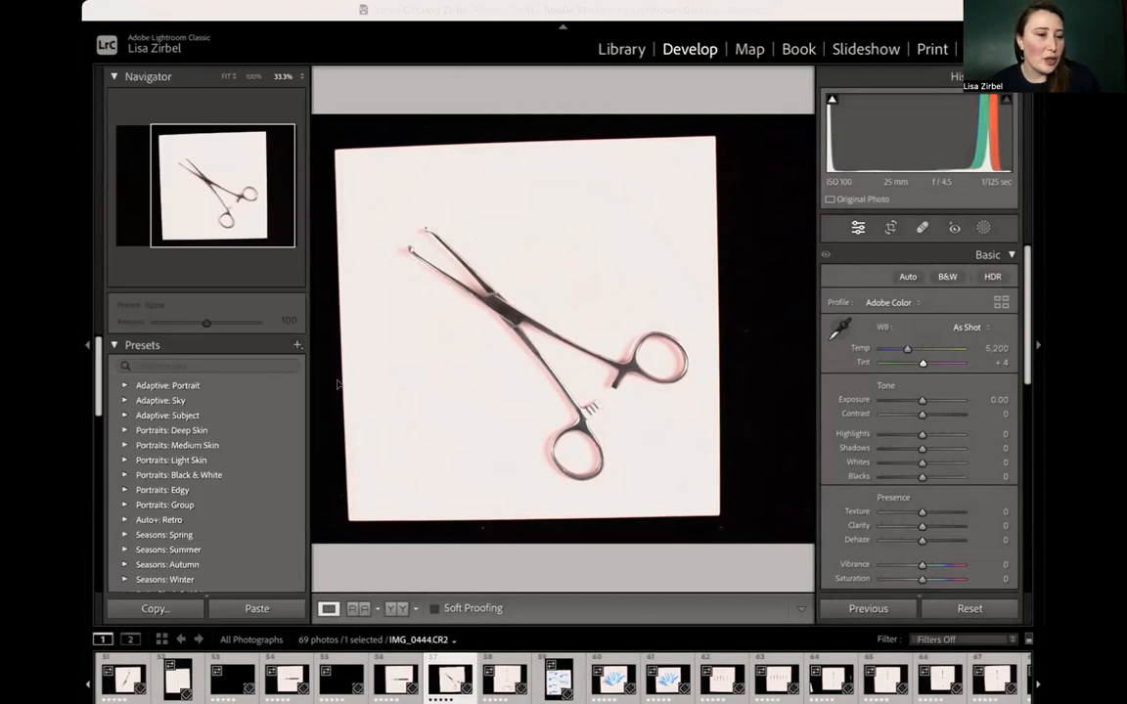
left_click(757, 274)
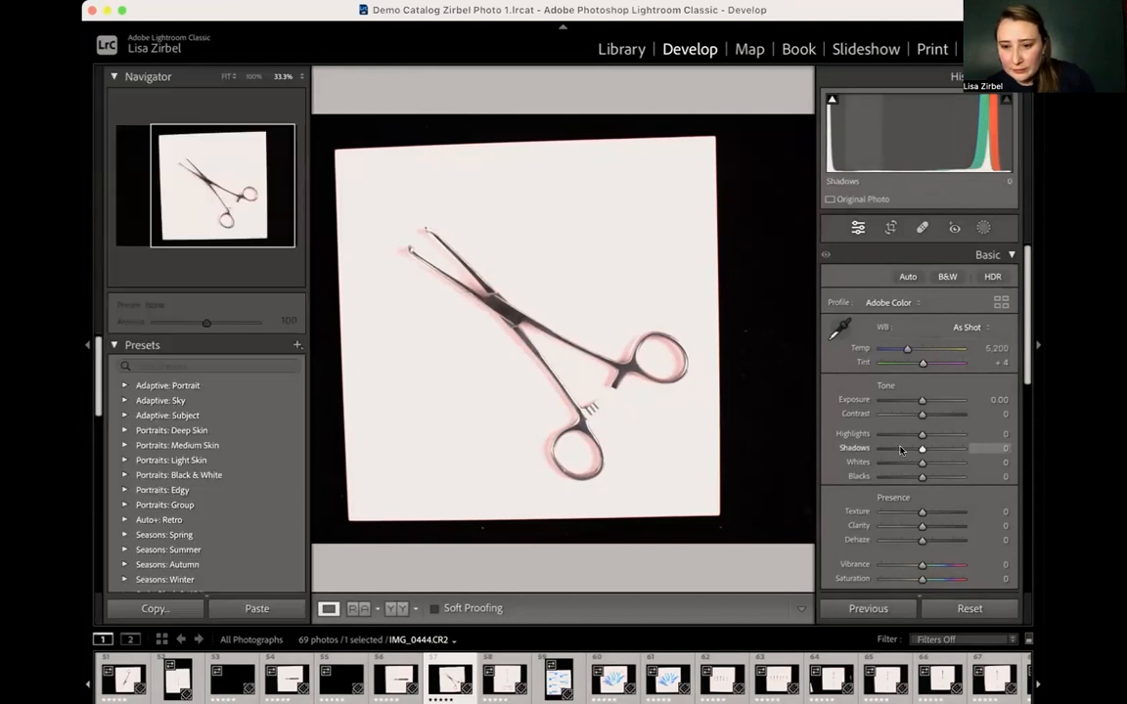
- Shift the Tone Curve's region split points and shape the parametric curve to Highlights −39, Lights −22, Darks +27 and Shadows +14
scroll(901, 449, "down", 5)
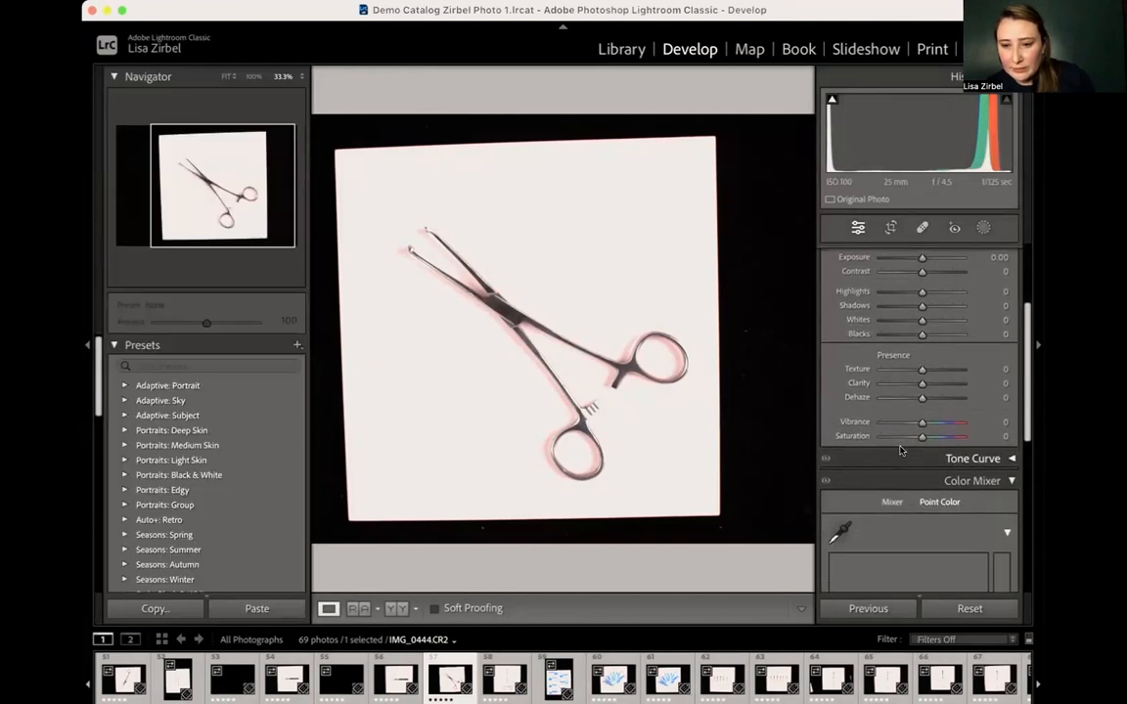
scroll(901, 449, "up", 4)
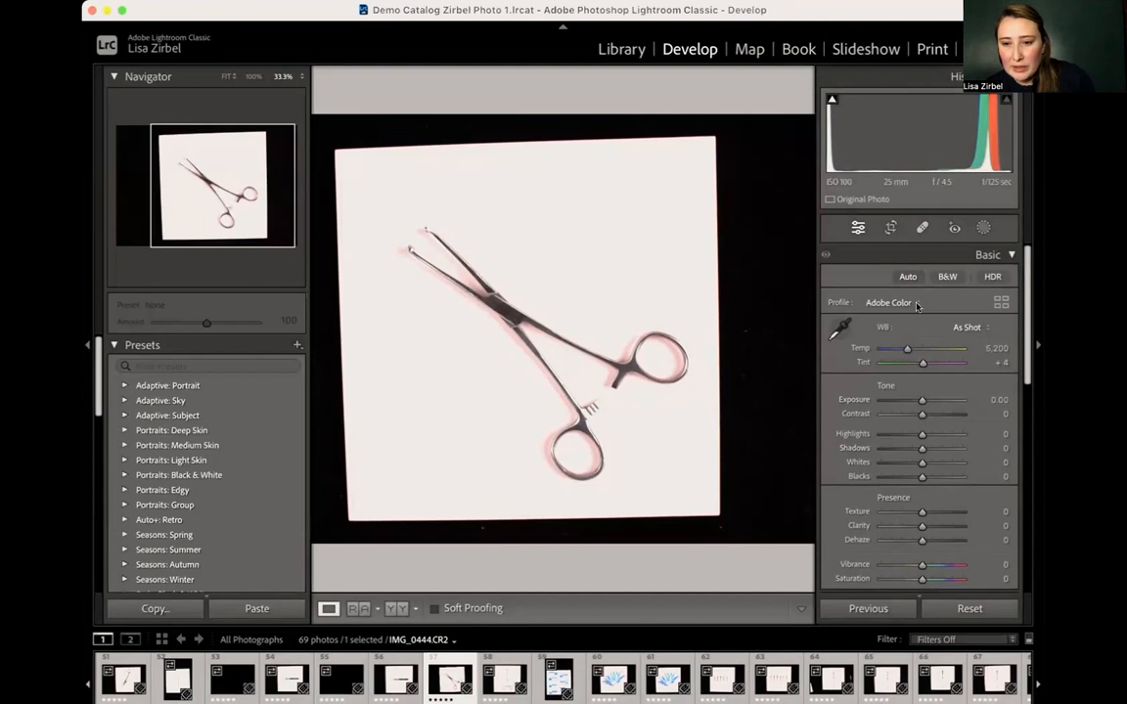
scroll(907, 391, "down", 5)
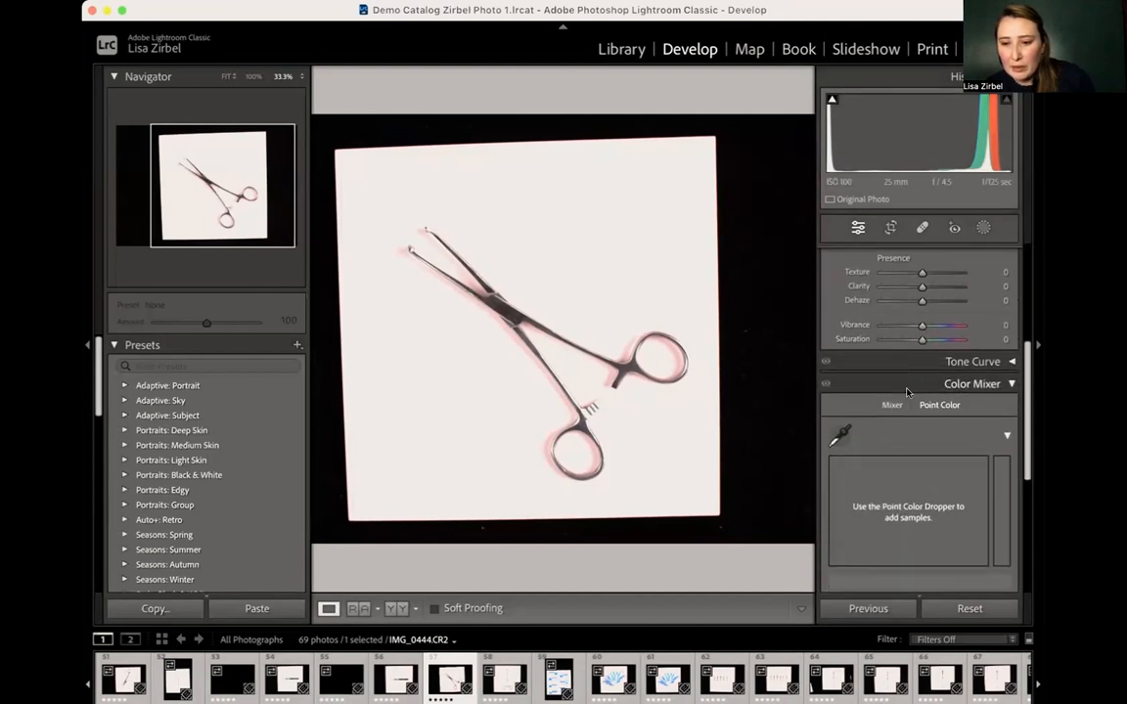
left_click(976, 336)
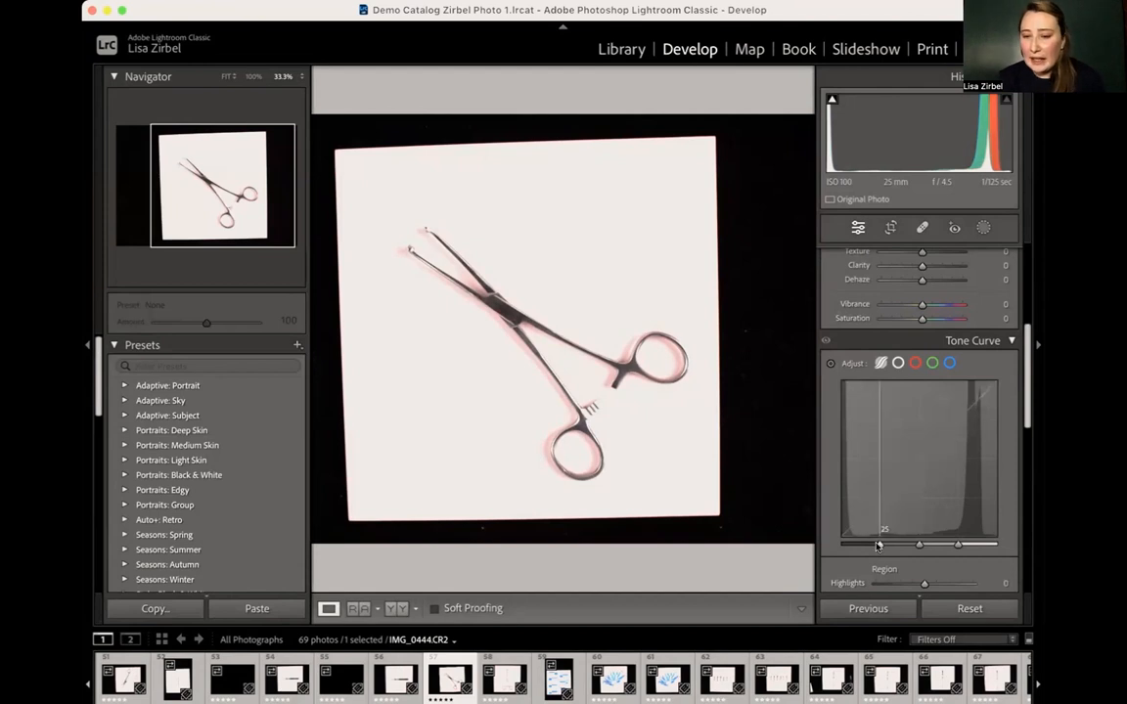
left_click_drag(880, 546, 972, 545)
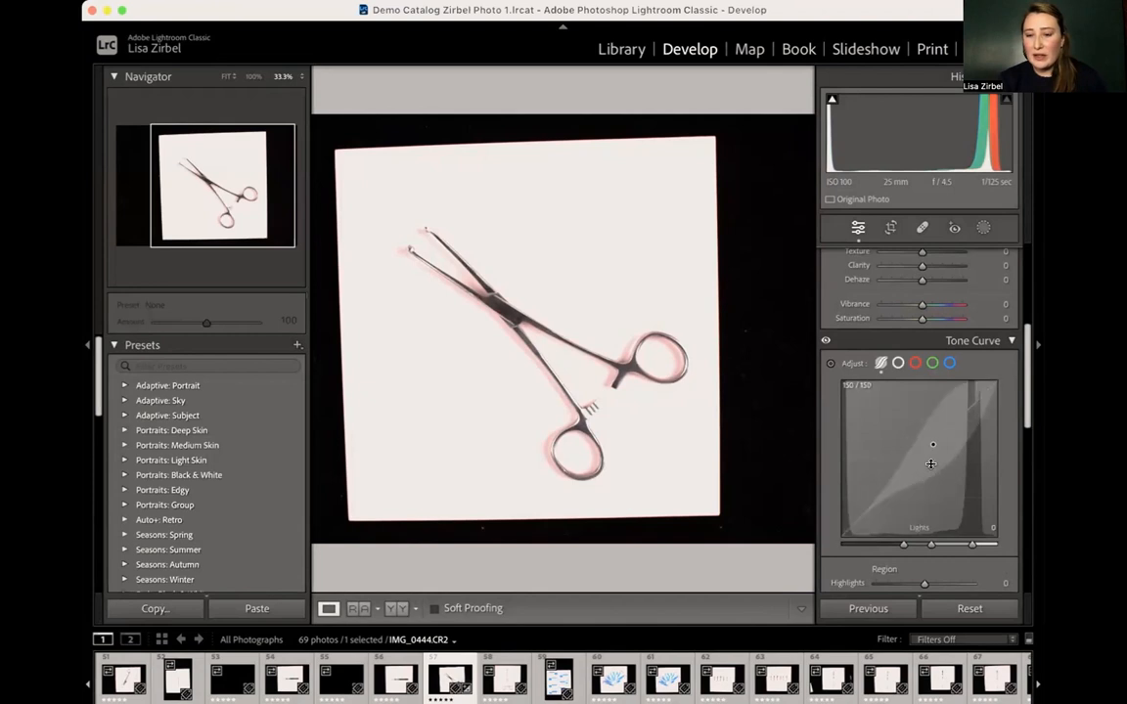
left_click_drag(936, 456, 942, 421)
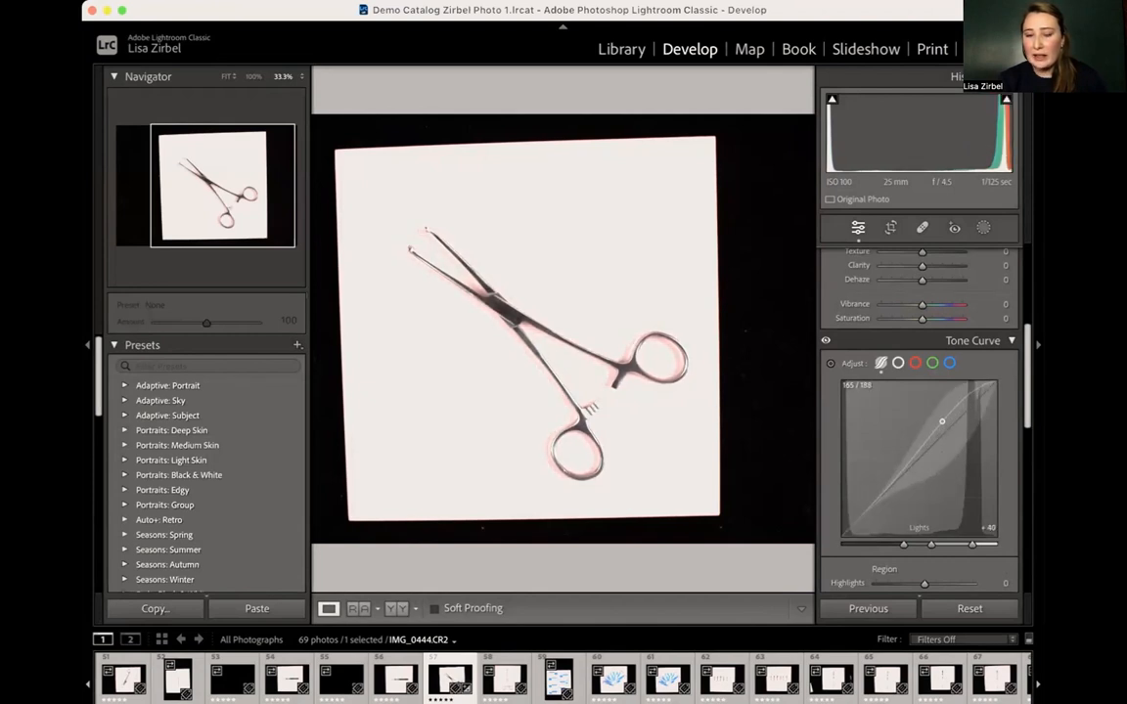
left_click_drag(891, 478, 893, 494)
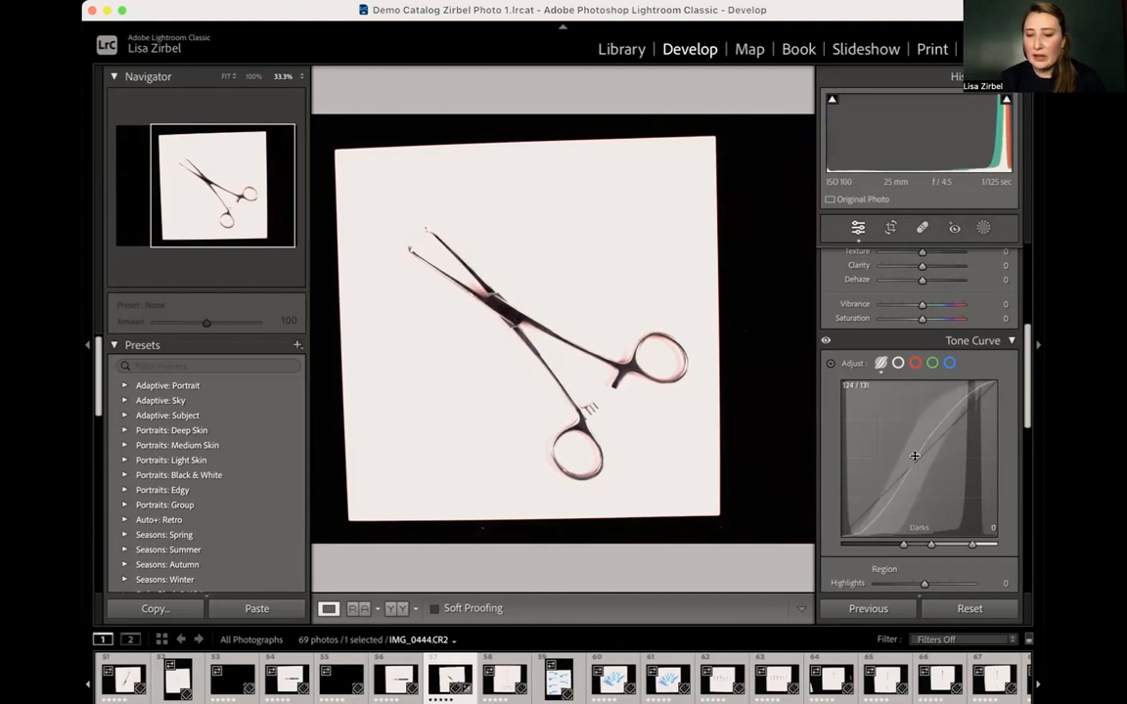
mouse_move(958, 419)
left_mouse_down()
mouse_move(965, 391)
mouse_move(965, 415)
left_mouse_up()
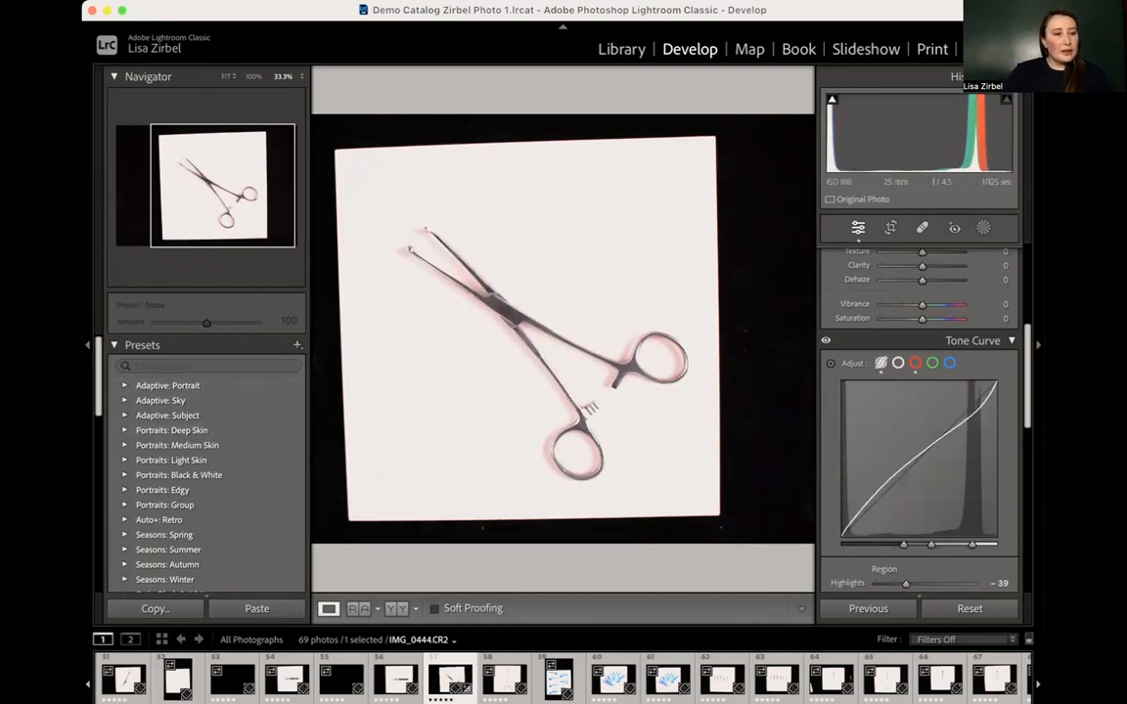
left_click(88, 345)
left_click(88, 344)
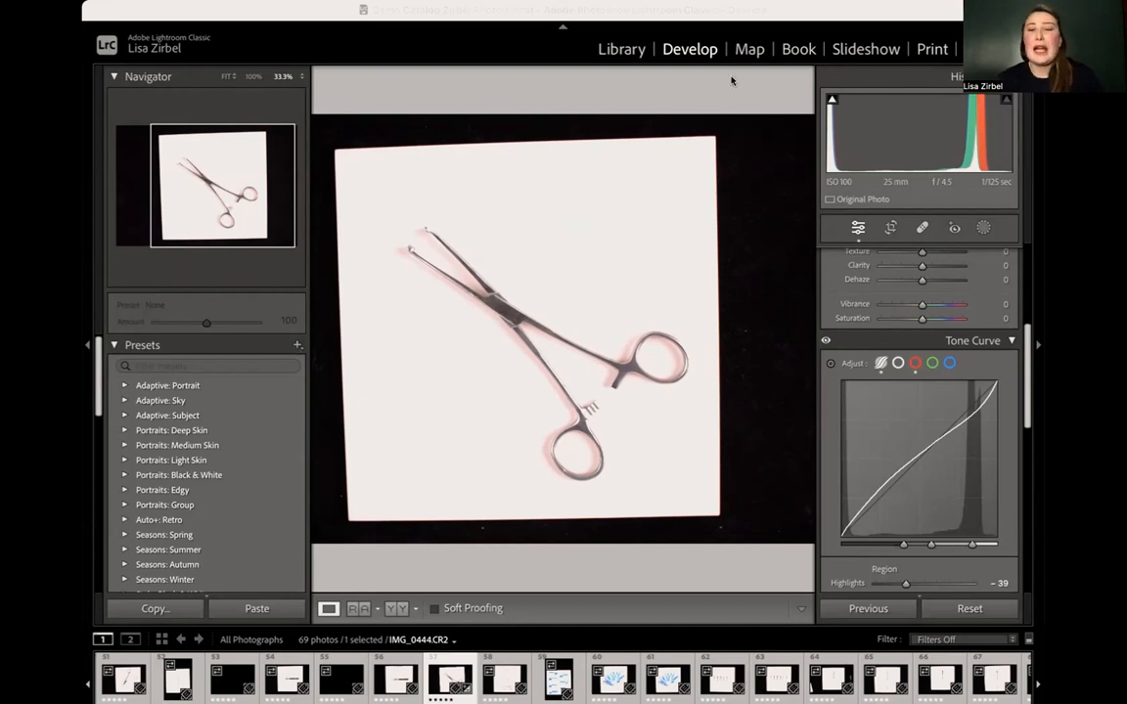
left_click(863, 15)
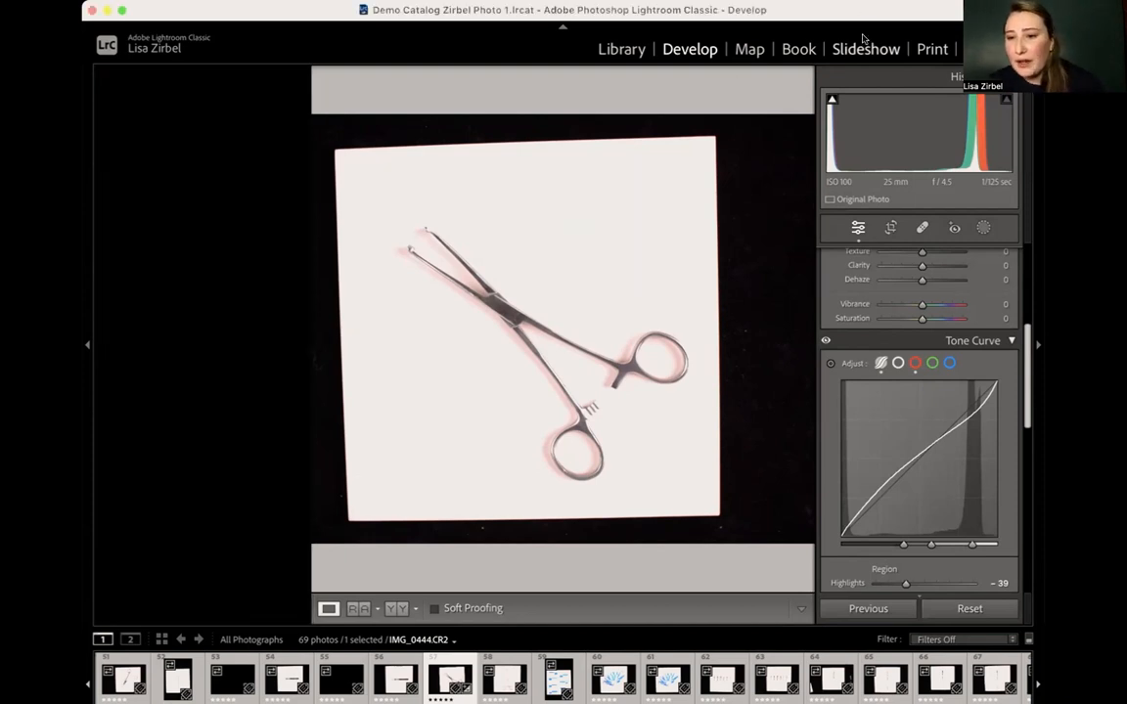
- Open the Lens Corrections settings and review the Manual distortion, defringe and vignetting options before returning to the Profile options
scroll(894, 391, "down", 10)
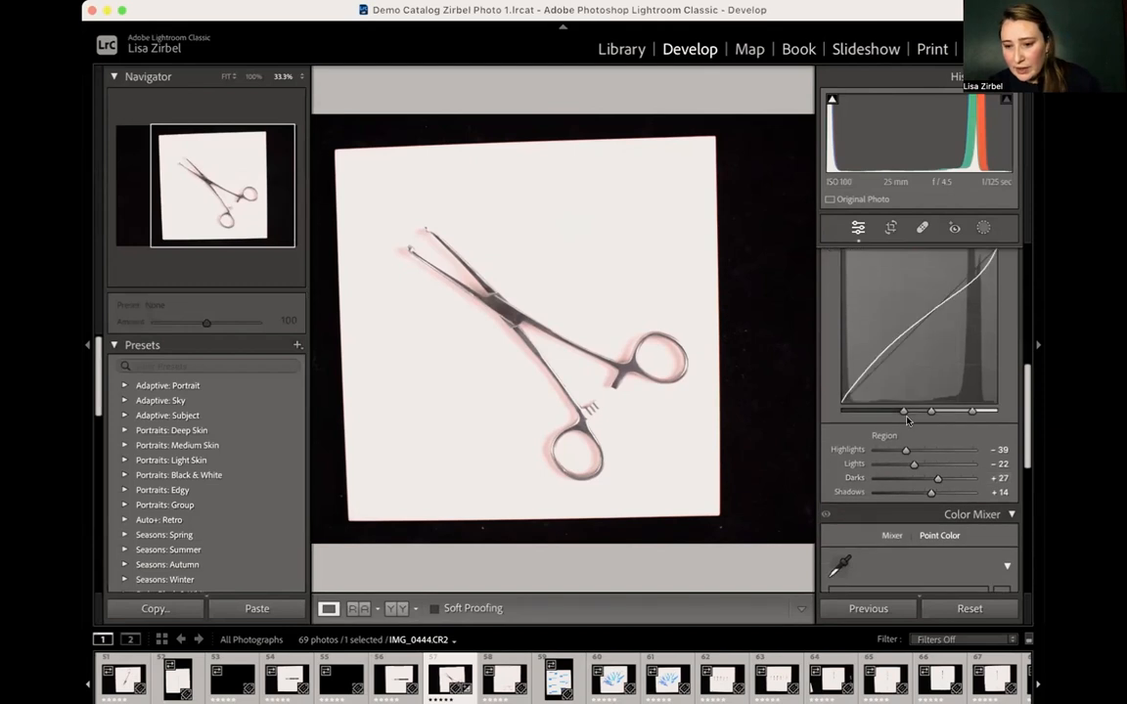
scroll(907, 420, "down", 3)
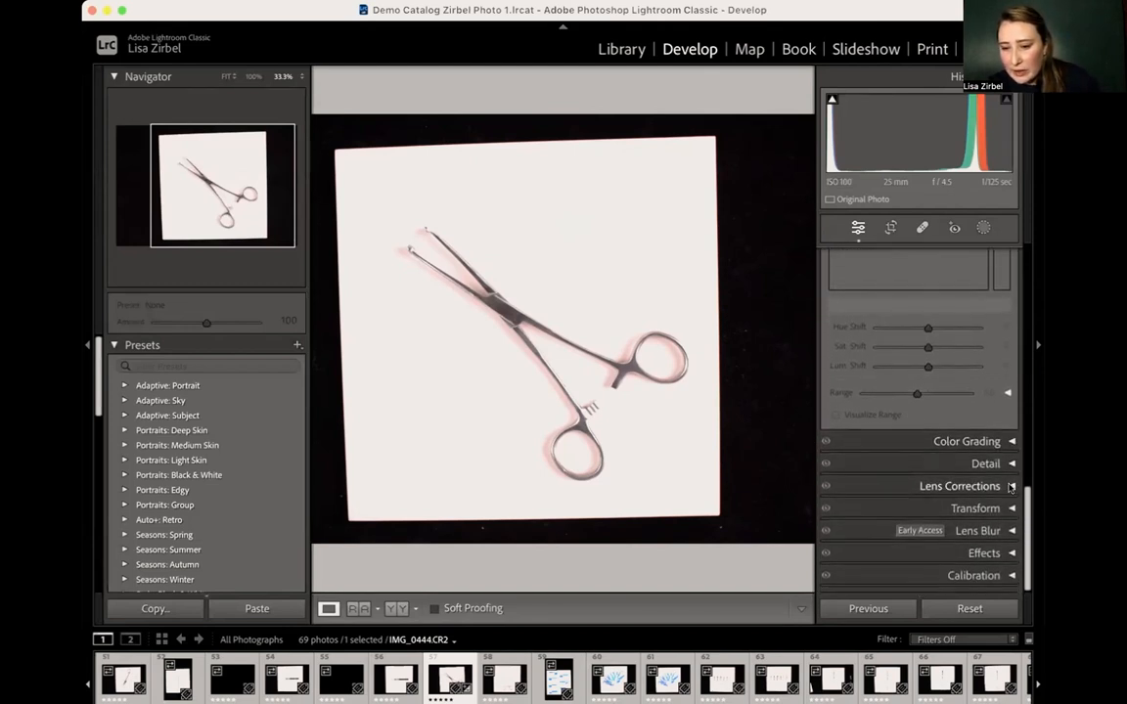
left_click(1012, 487)
scroll(973, 528, "down", 5)
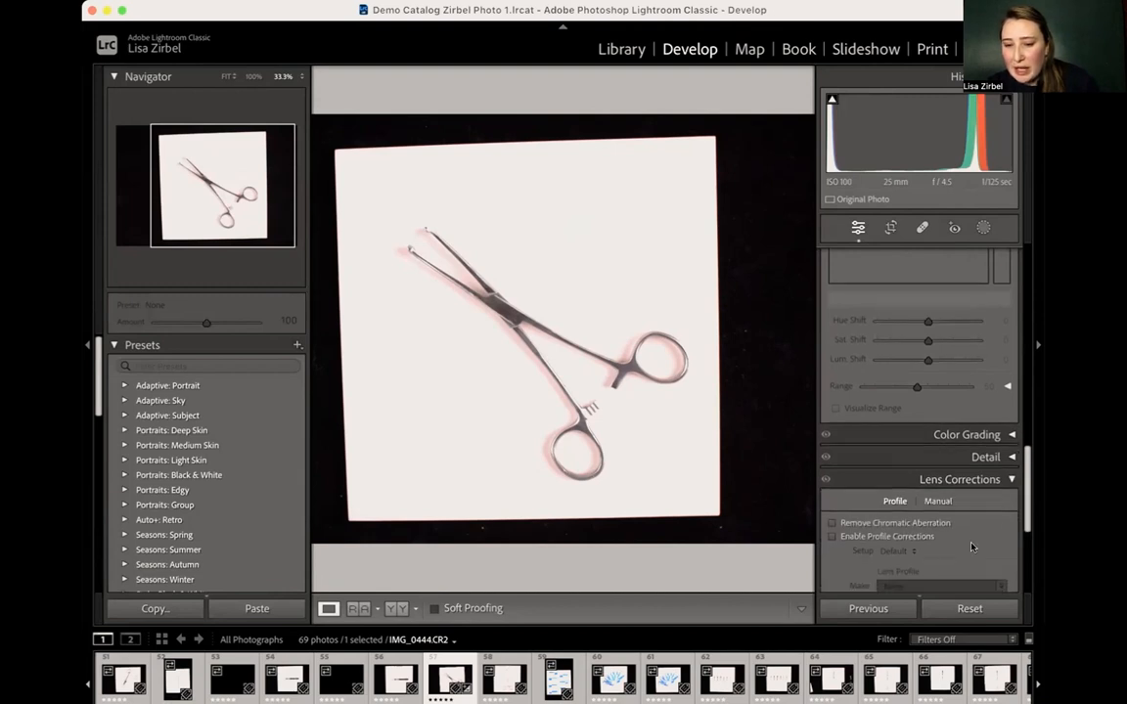
scroll(939, 440, "up", 2)
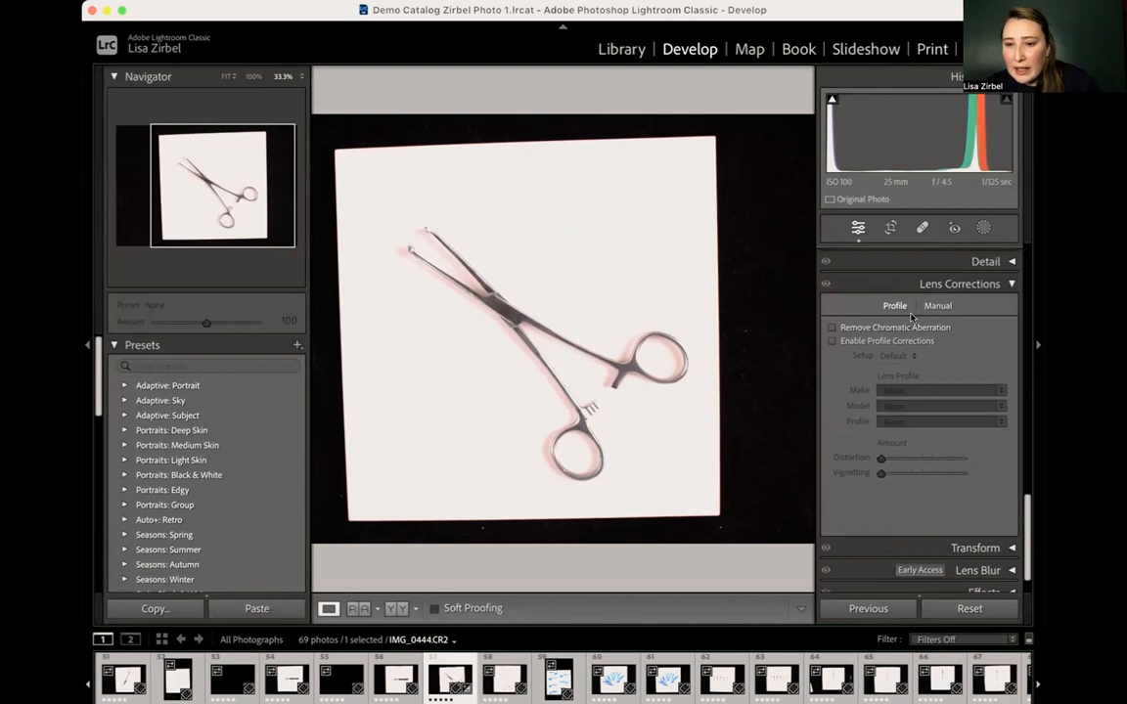
left_click(938, 307)
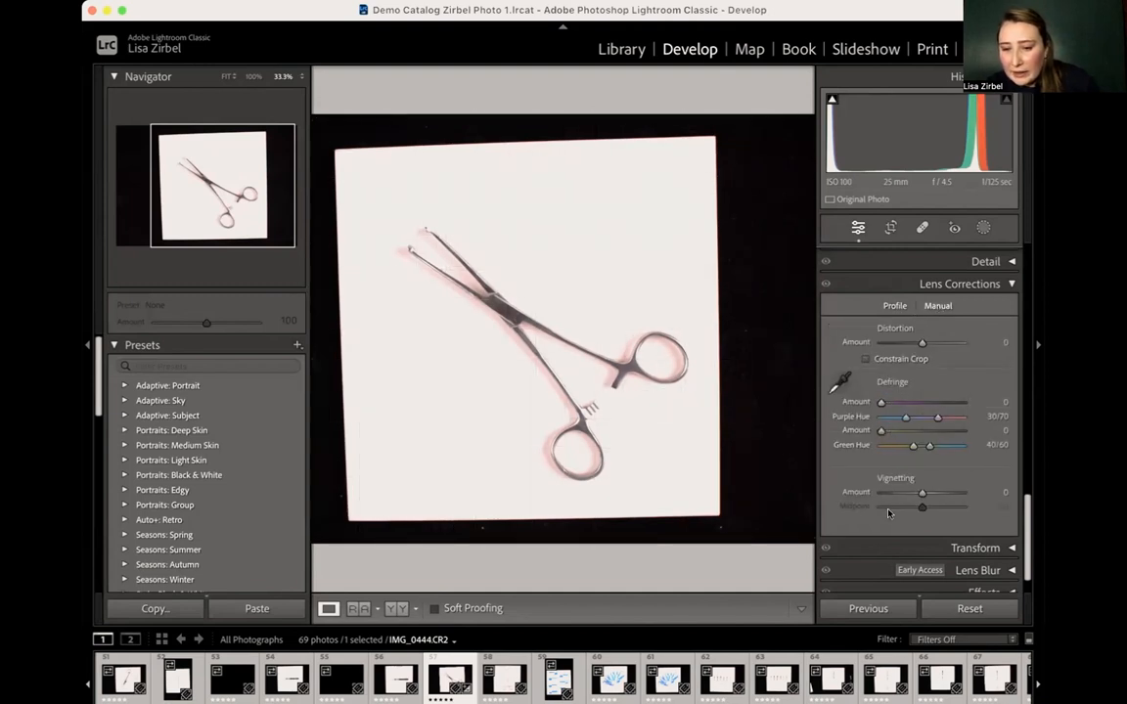
left_click(894, 307)
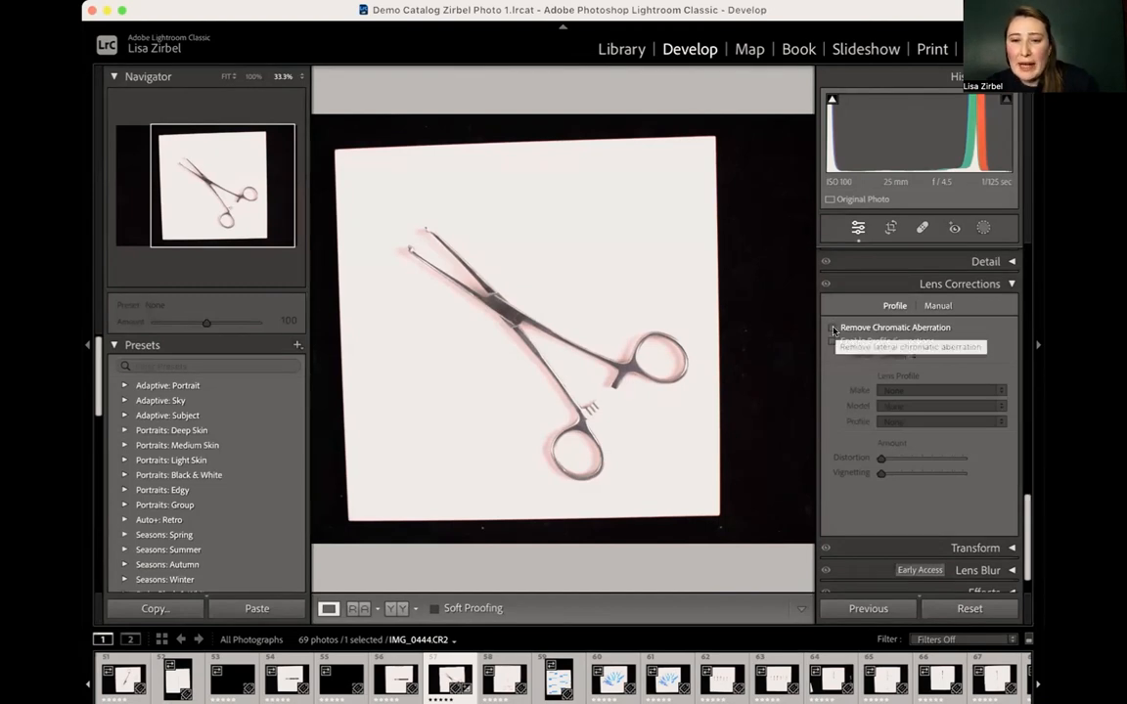
- Compare the clamp's shaft edges with Remove Chromatic Aberration on and off, and leave the correction enabled
left_click(736, 317)
key("super+equal")
key("super+equal")
key("super+equal")
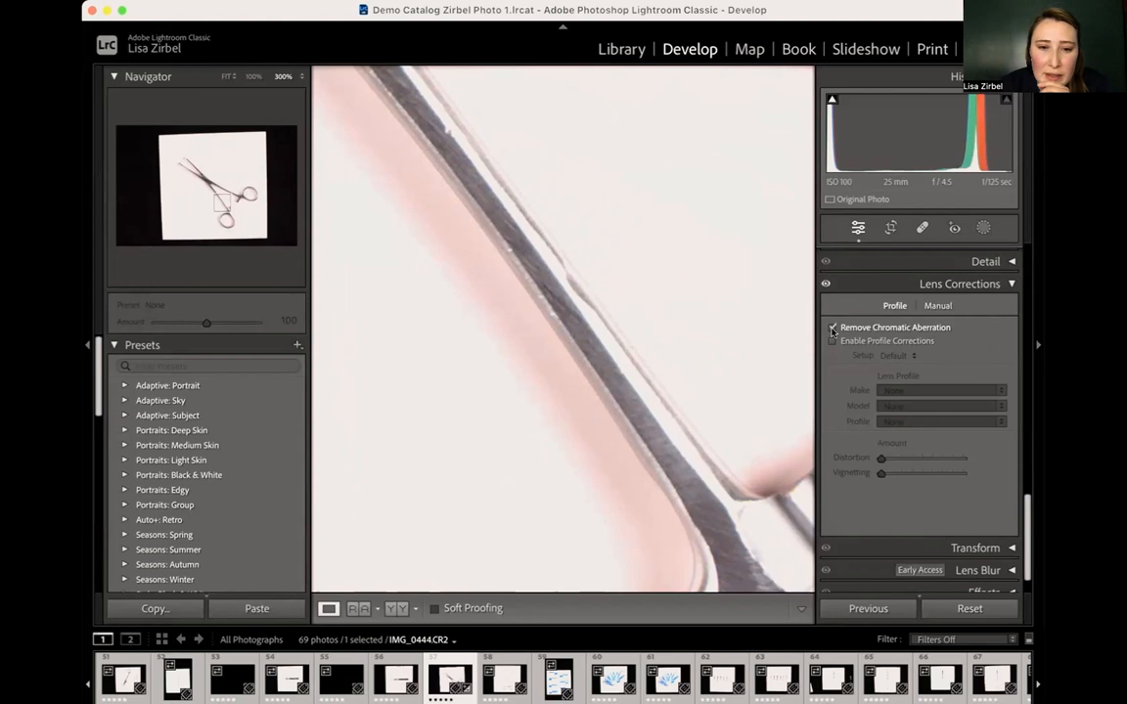
left_click(832, 329)
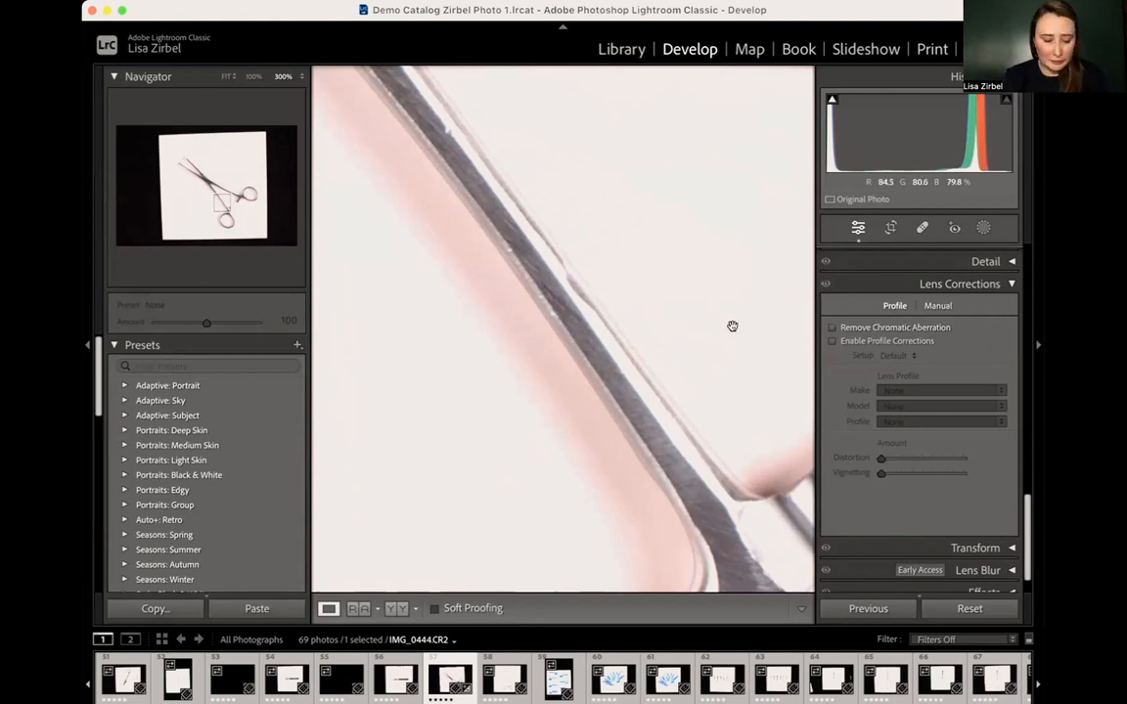
key("super+equal")
key("super+equal")
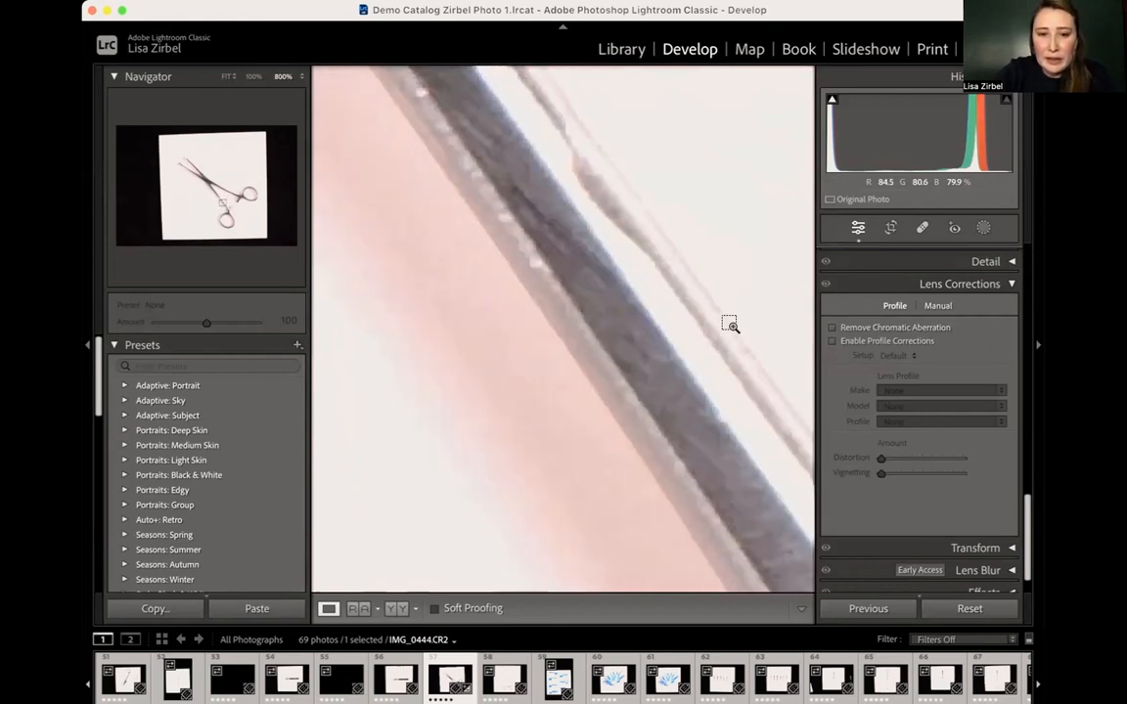
left_click(832, 328)
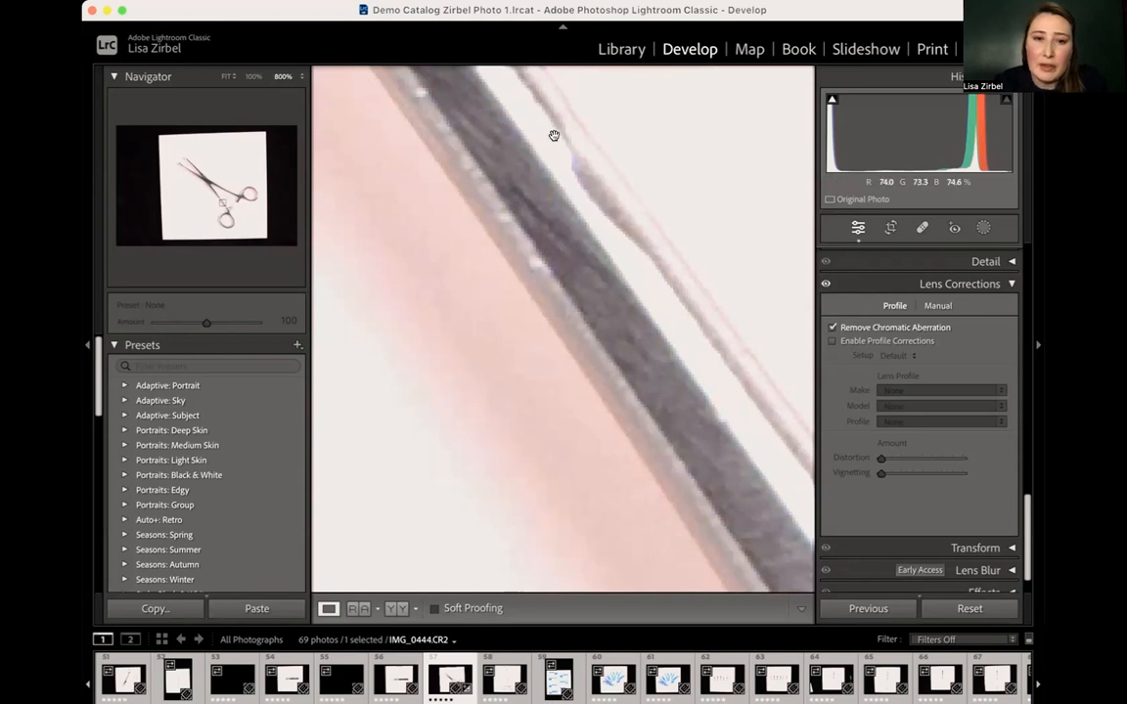
- Enable Profile Corrections with the Default setup and the Canon EF-S 18-55mm lens profile, and return to the view of the whole clamp
left_click(832, 341)
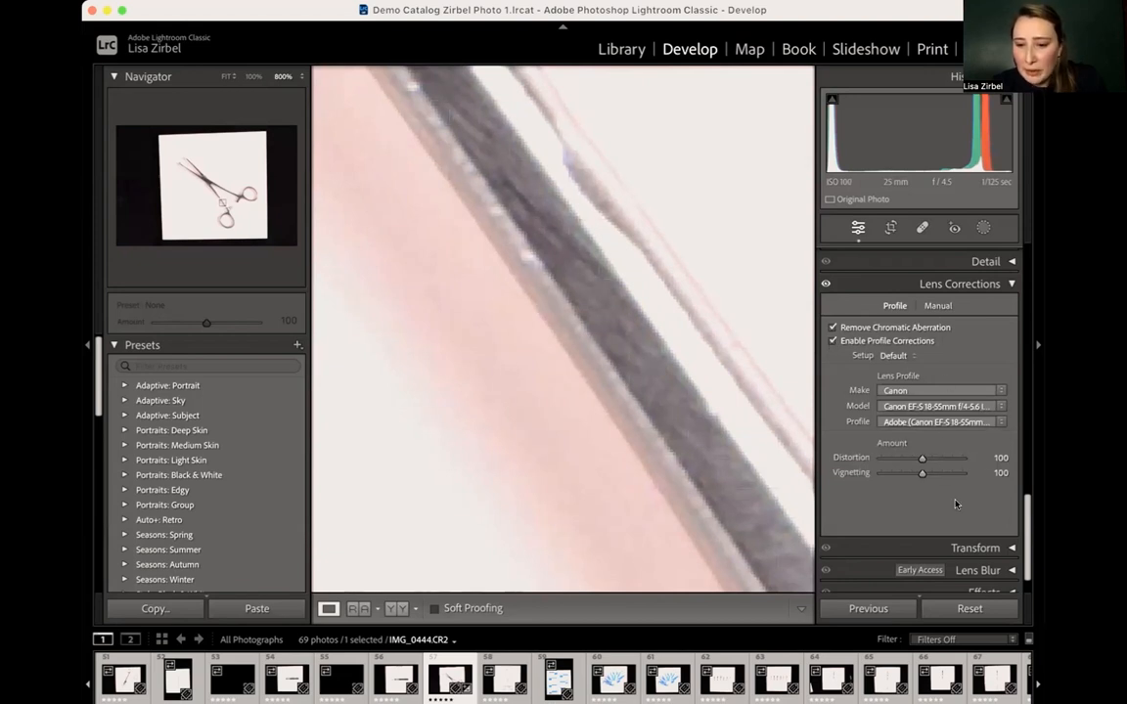
key("super+minus")
key("super+minus")
key("super+minus")
key("super+minus")
key("super+minus")
key("super+minus")
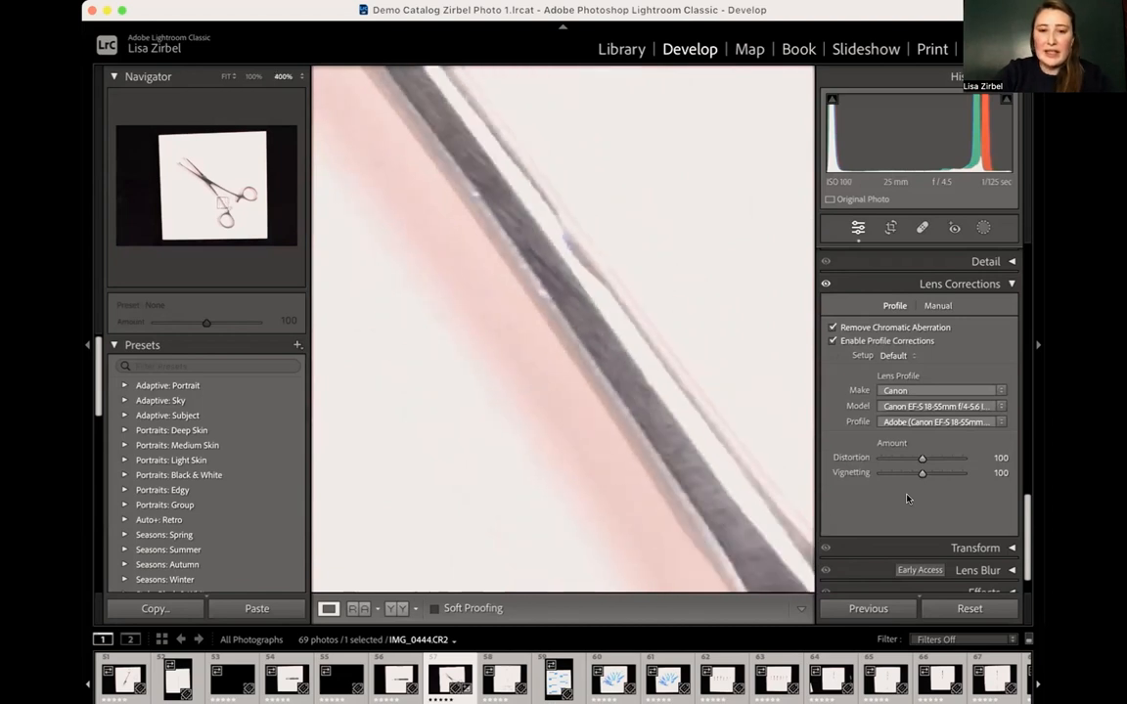
key("super+minus")
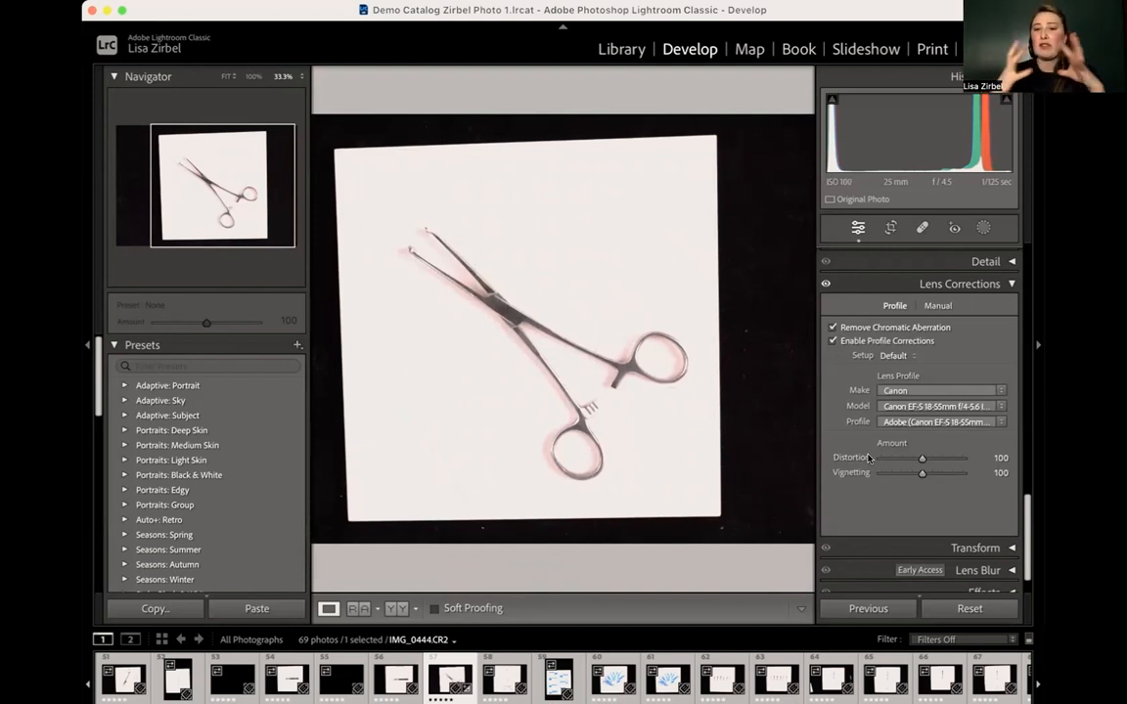
- Turn Profile Corrections off and back on twice to compare the lens distortion and vignetting on the clamp photo
left_click(832, 341)
left_click(832, 341)
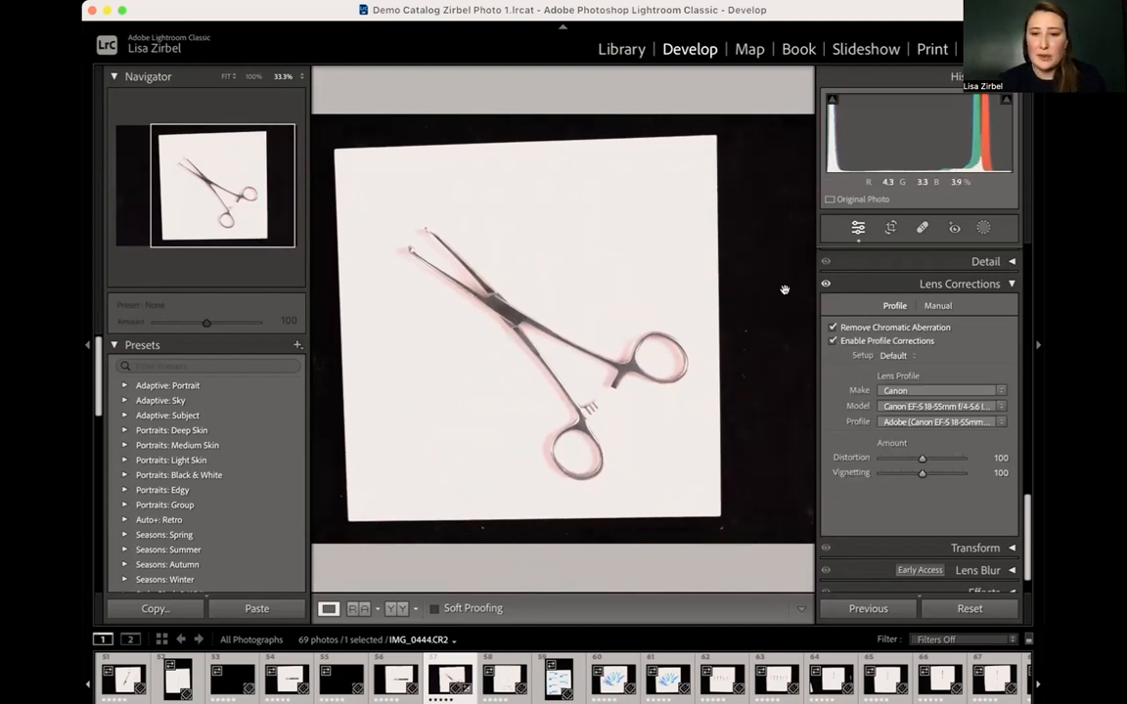
left_click(833, 340)
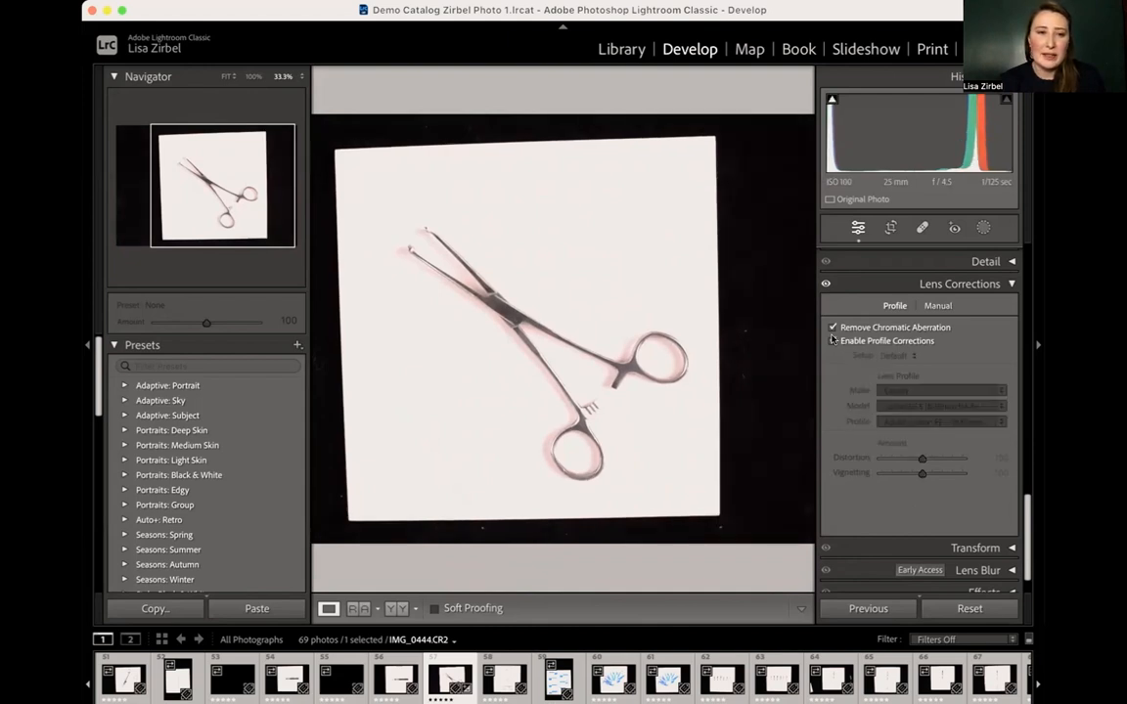
left_click(832, 340)
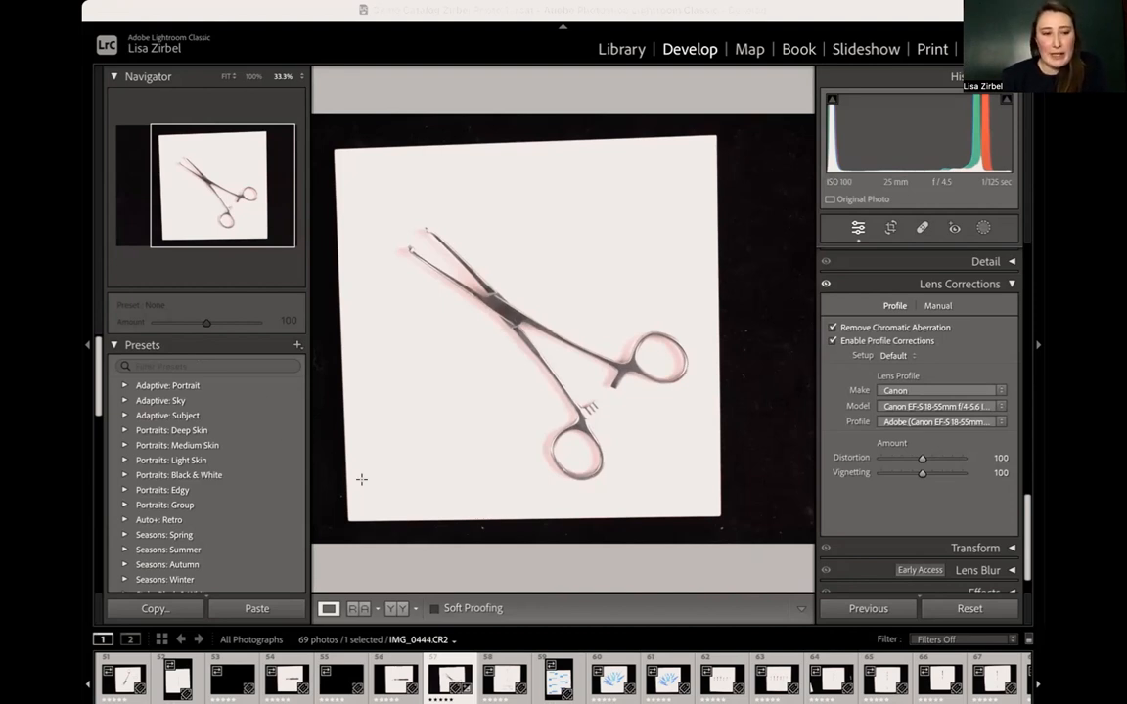
left_click(708, 78)
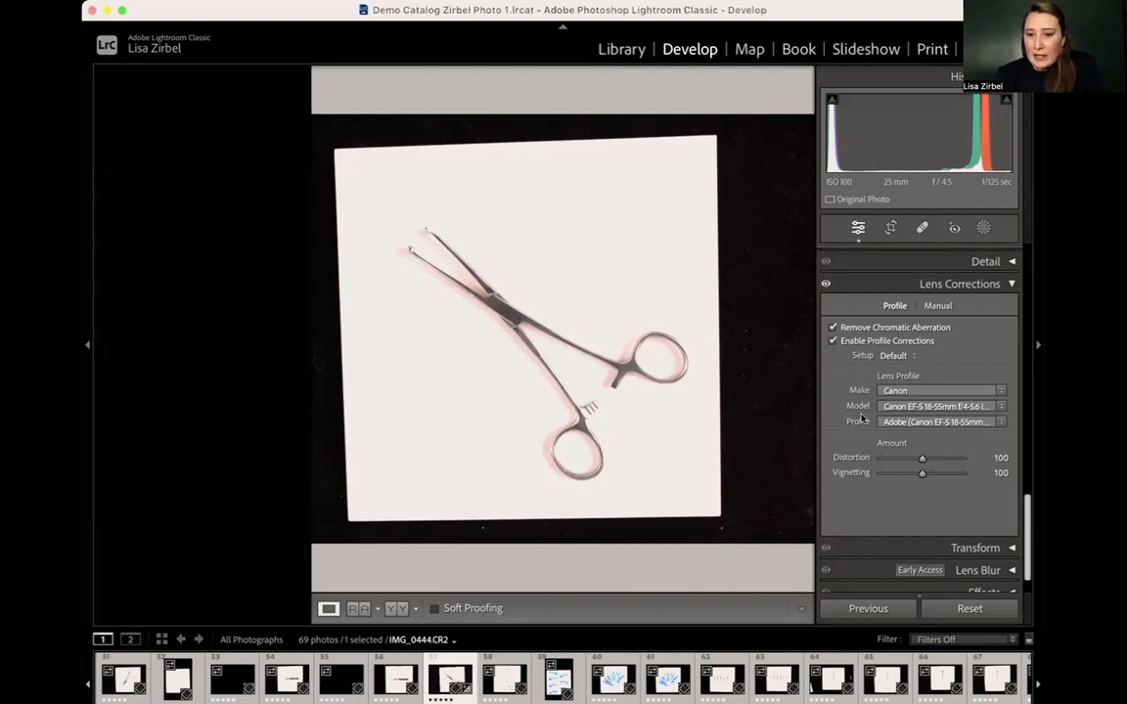
scroll(926, 507, "down", 2)
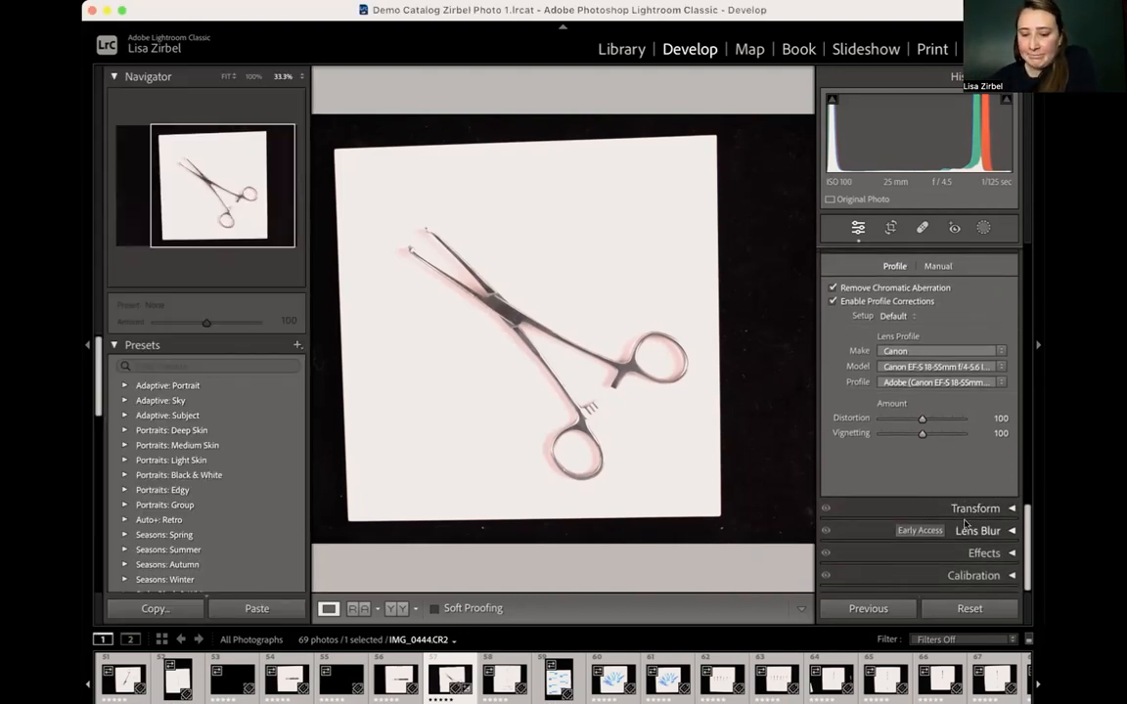
scroll(965, 504, "up", 4)
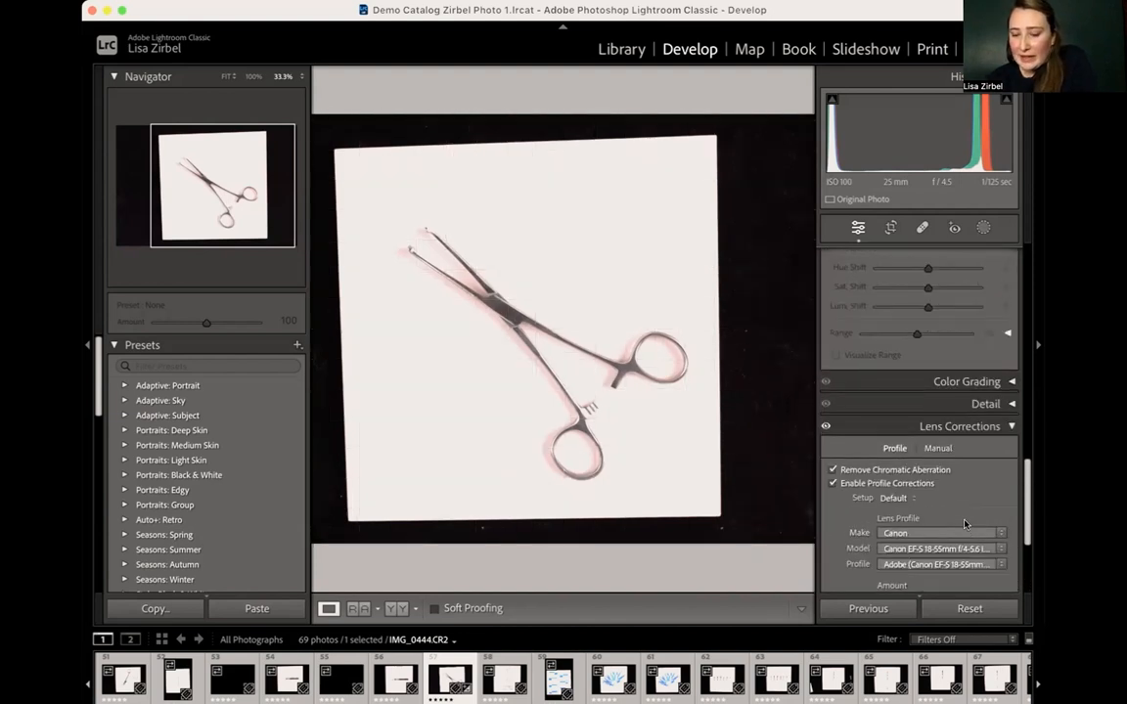
- Collapse the Lens Corrections, Color Mixer, Tone Curve and Basic settings so only their headings remain
left_click(1008, 425)
scroll(973, 445, "up", 7)
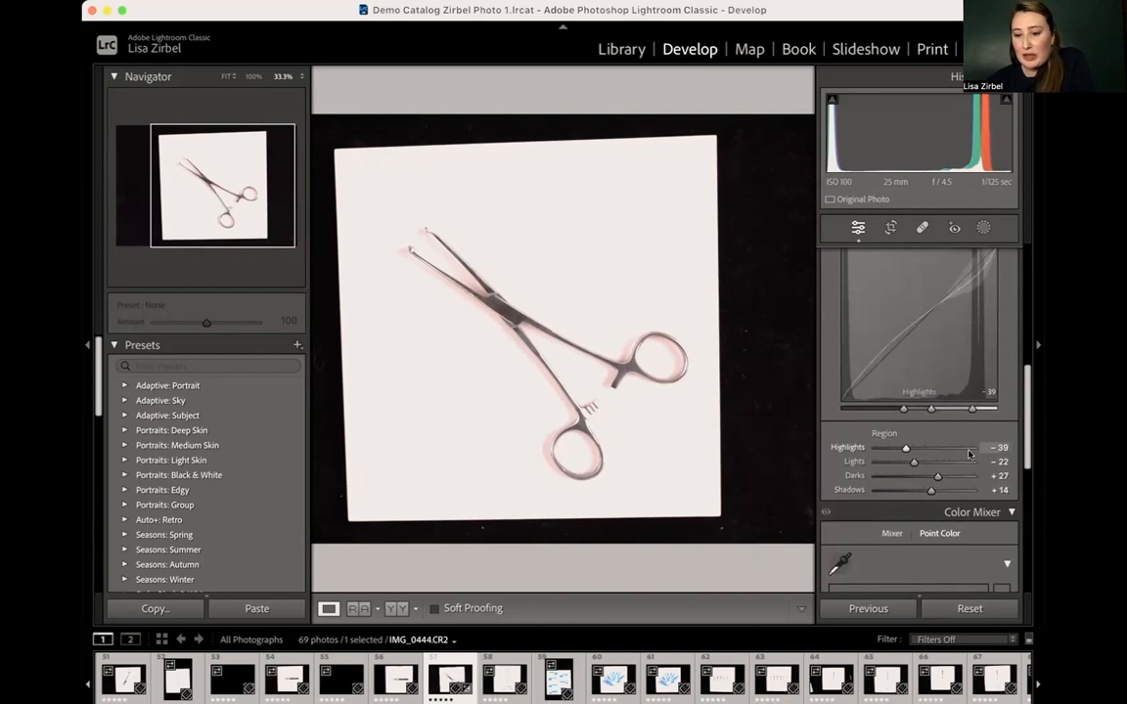
left_click(1011, 513)
scroll(990, 348, "up", 3)
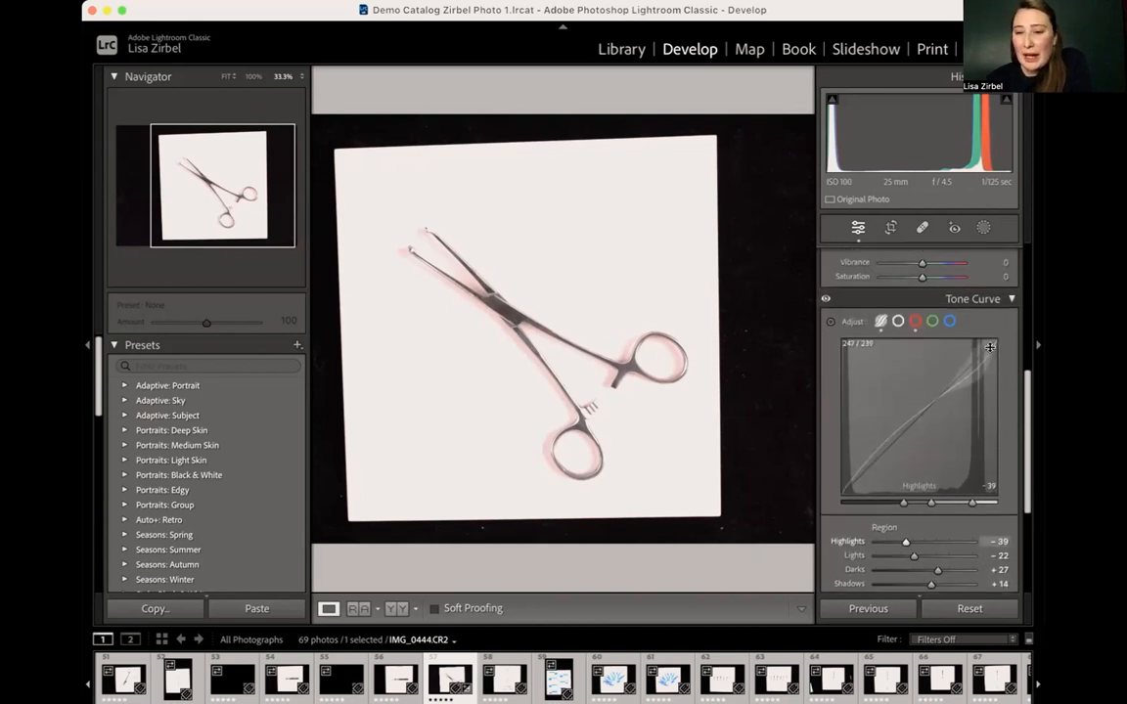
left_click(1007, 299)
scroll(1008, 302, "up", 5)
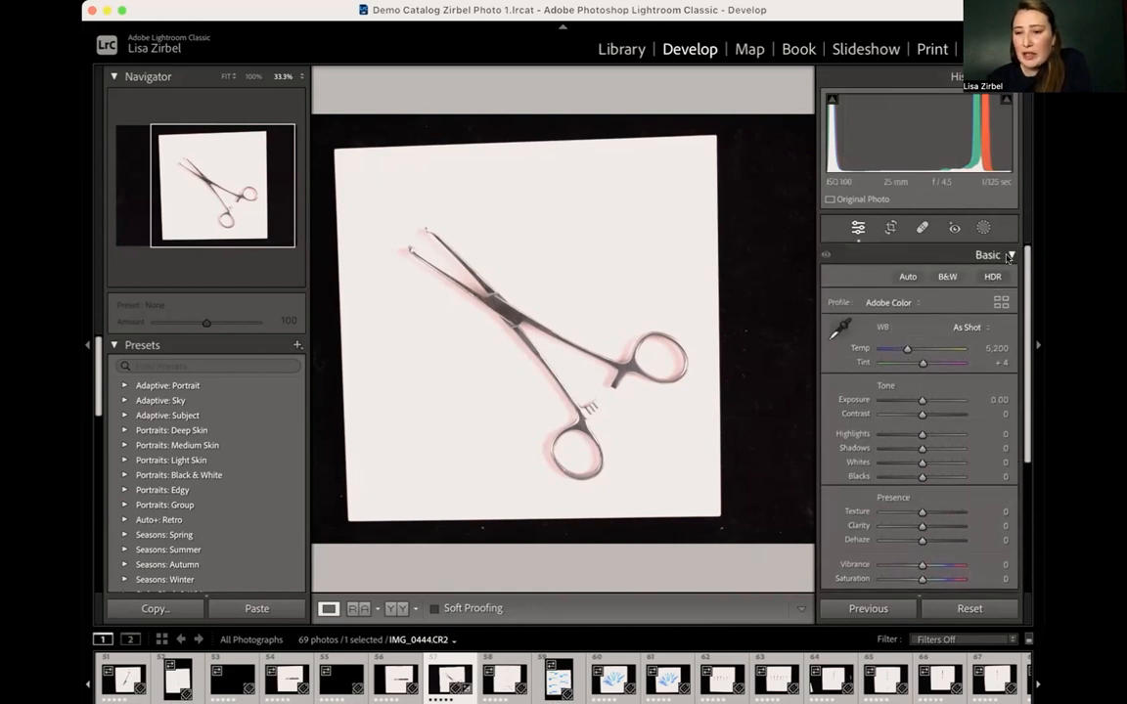
left_click(1005, 256)
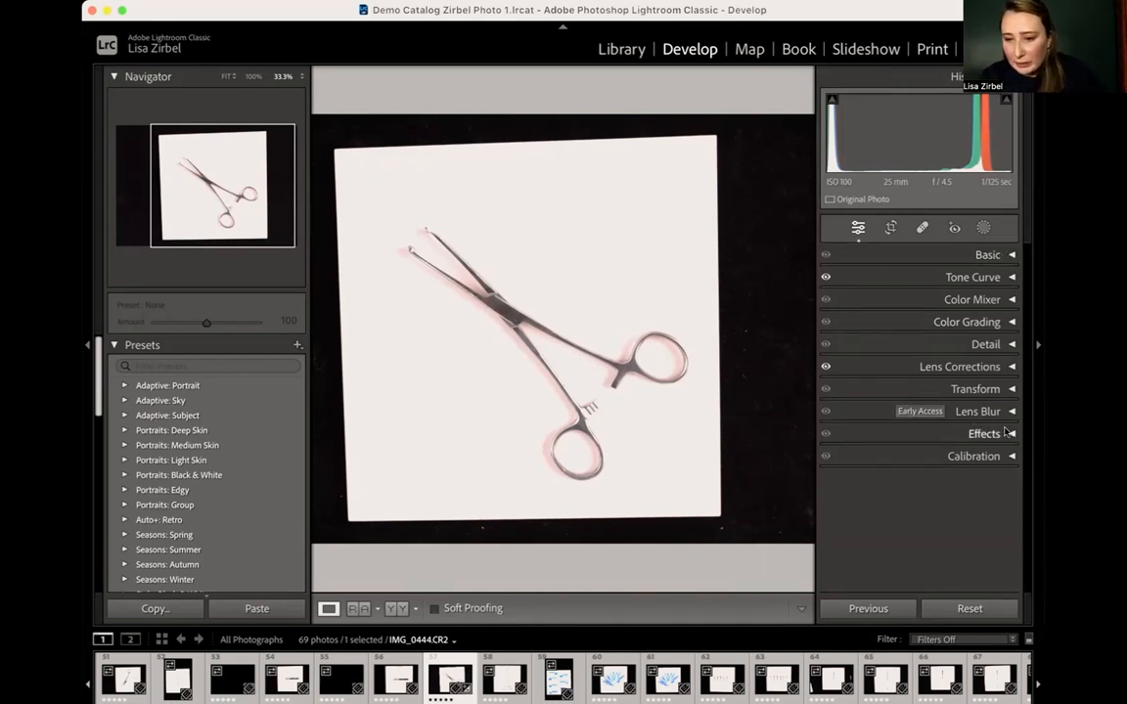
- Open the Detail settings and review the Sharpening and Noise Reduction options
left_click(955, 345)
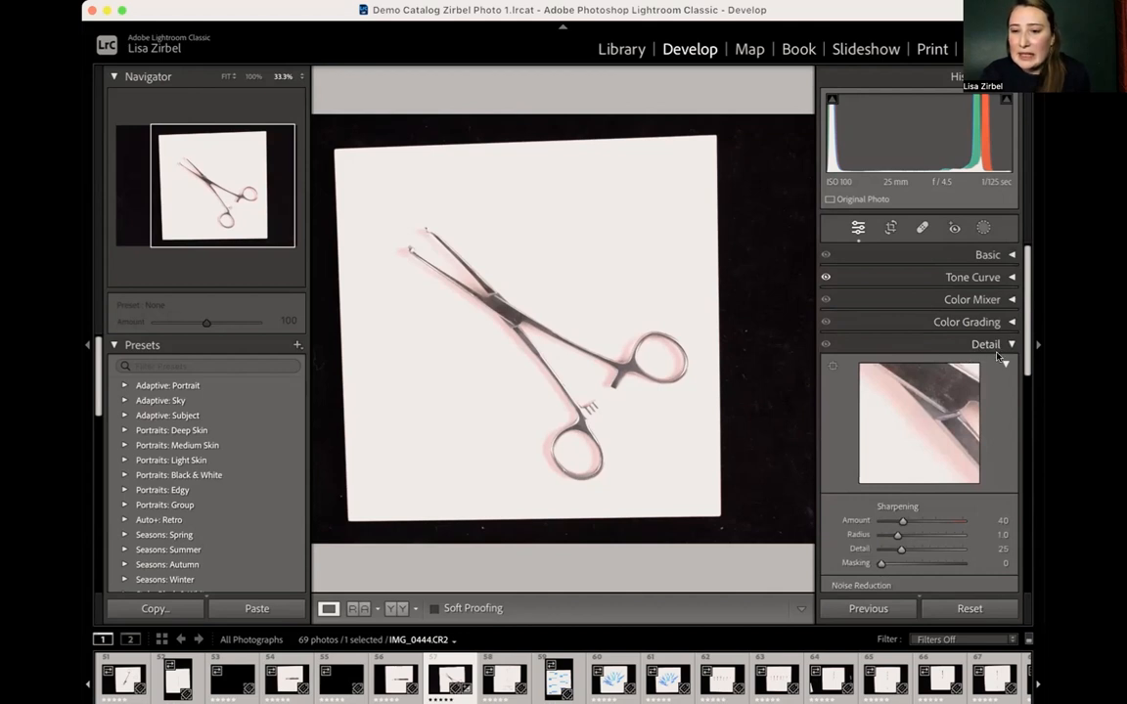
scroll(1004, 429, "down", 3)
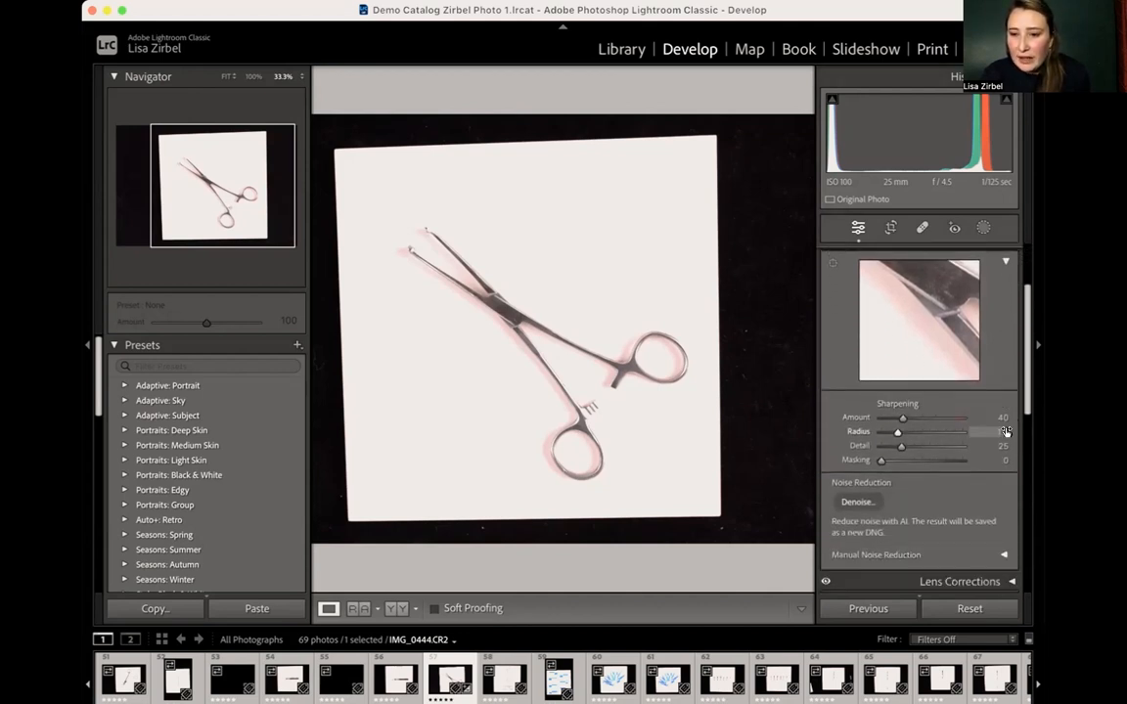
scroll(1008, 436, "up", 1)
scroll(1006, 437, "up", 1)
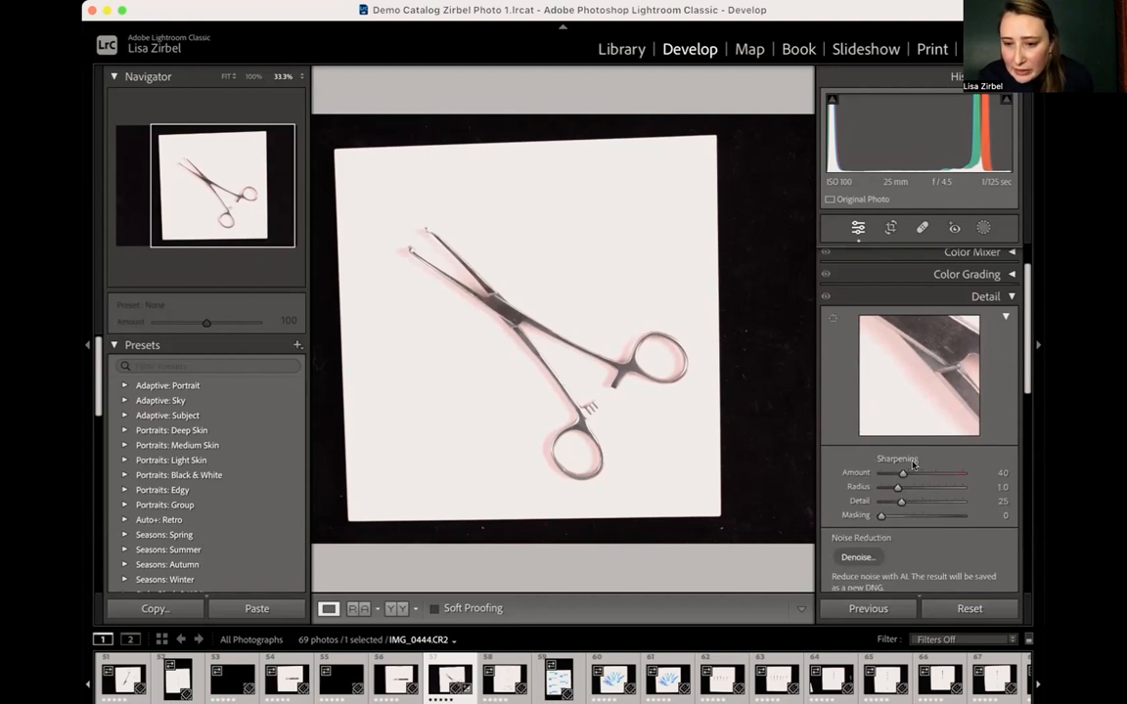
- Try Sharpening Amounts of 45, 0 and 150, and inspect the clamp's shaft up close at the strongest setting
left_click_drag(901, 473, 903, 473)
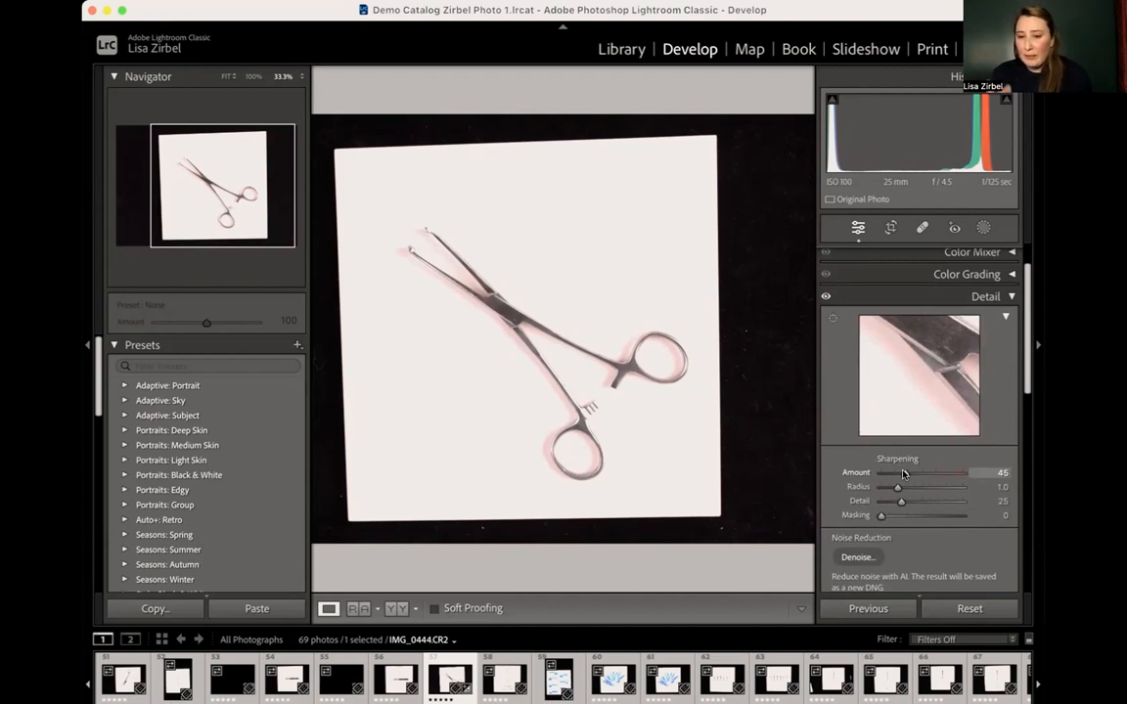
left_click_drag(902, 473, 866, 475)
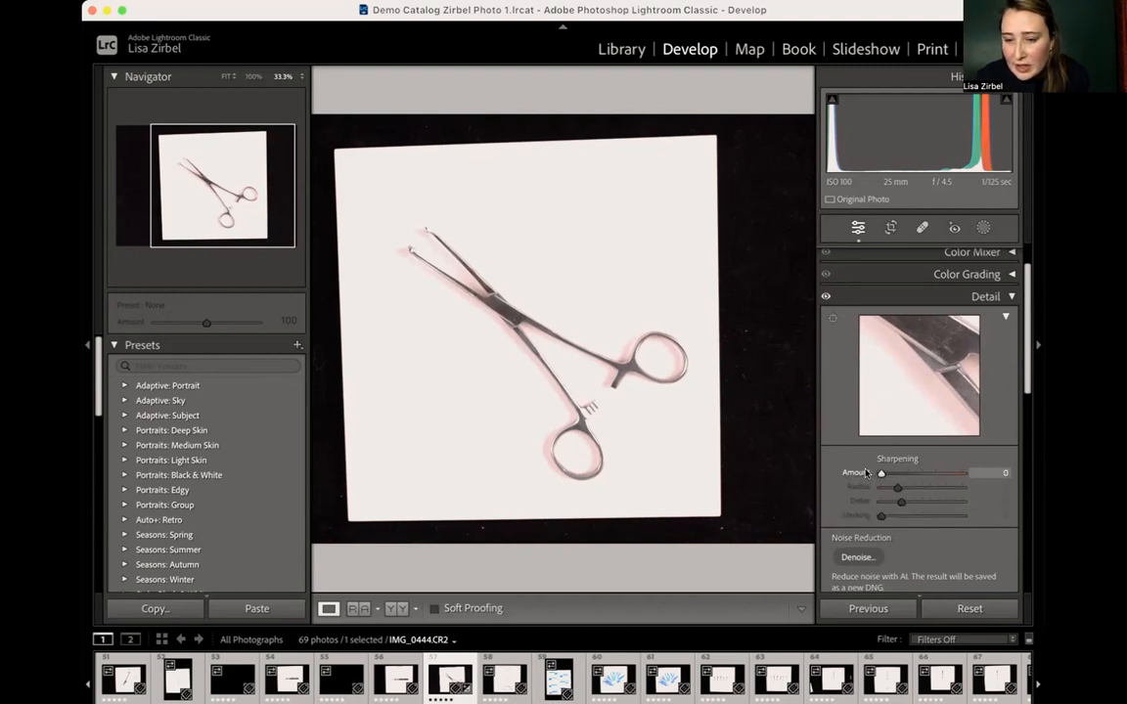
left_click_drag(865, 473, 963, 473)
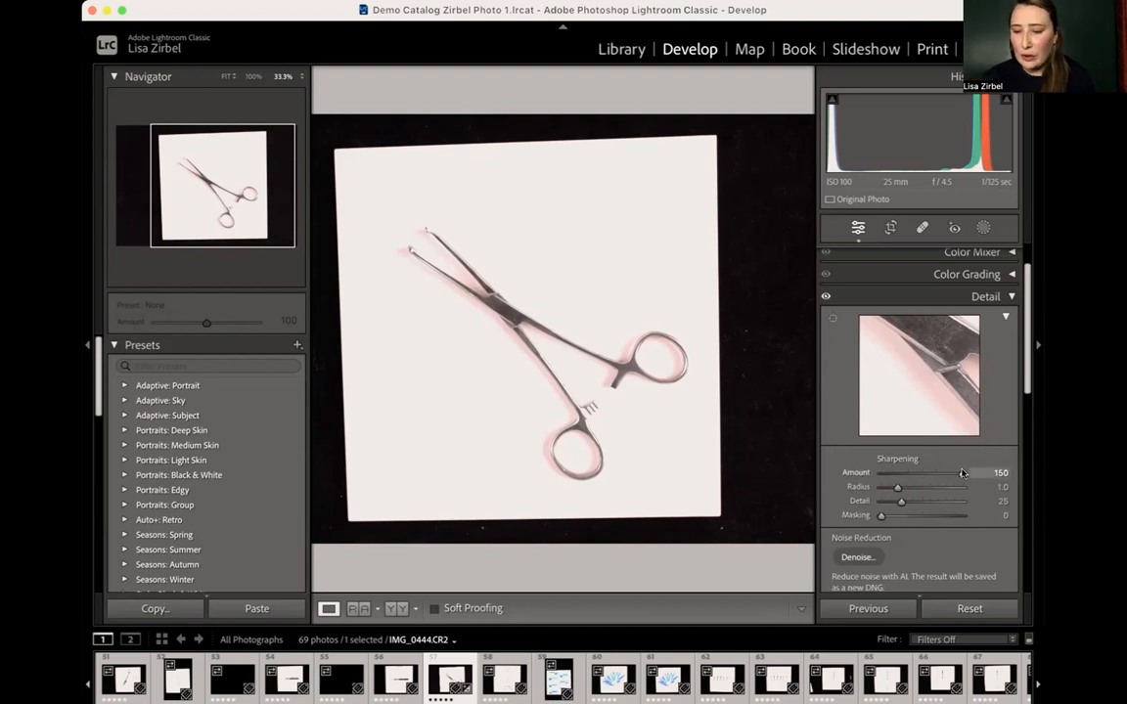
left_click_drag(937, 473, 963, 473)
key("z")
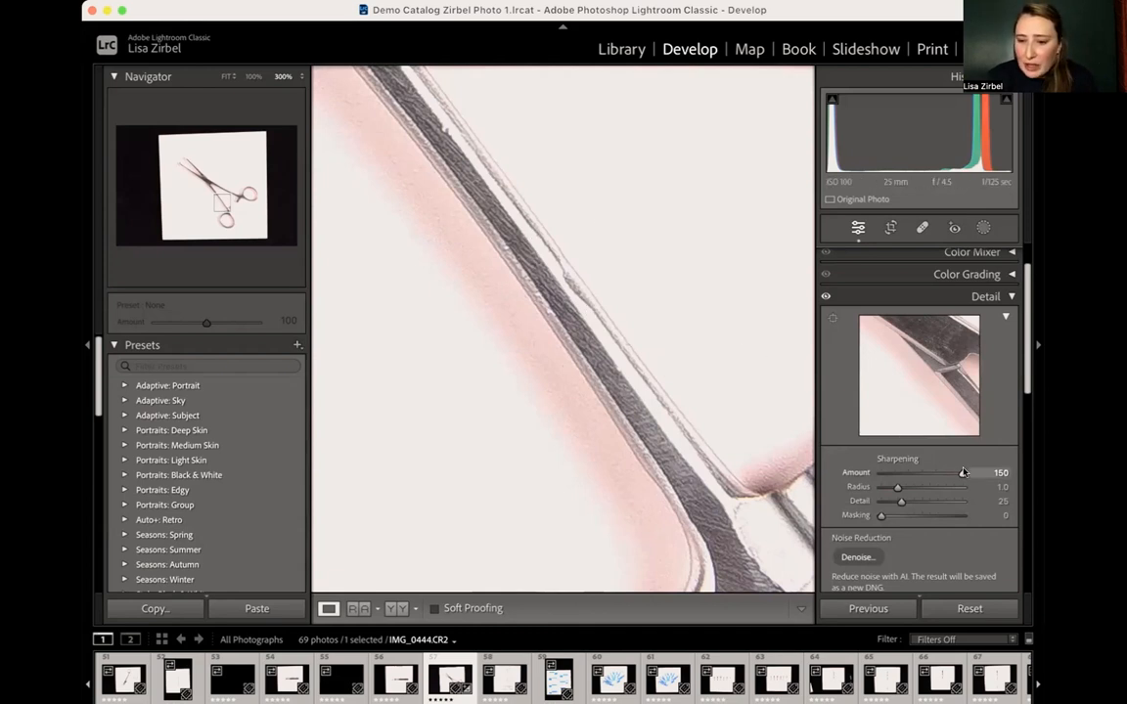
- Set the Sharpening Amount to 45 and return to the view of the whole clamp photo
left_click_drag(939, 475, 909, 478)
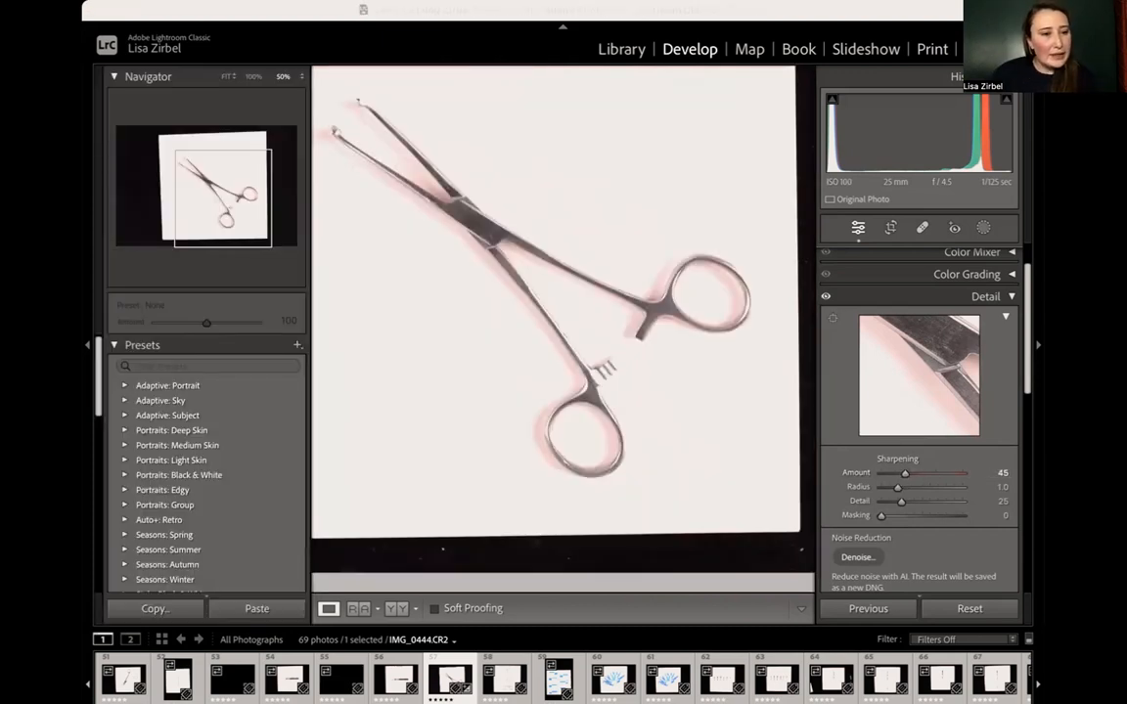
left_click(786, 113)
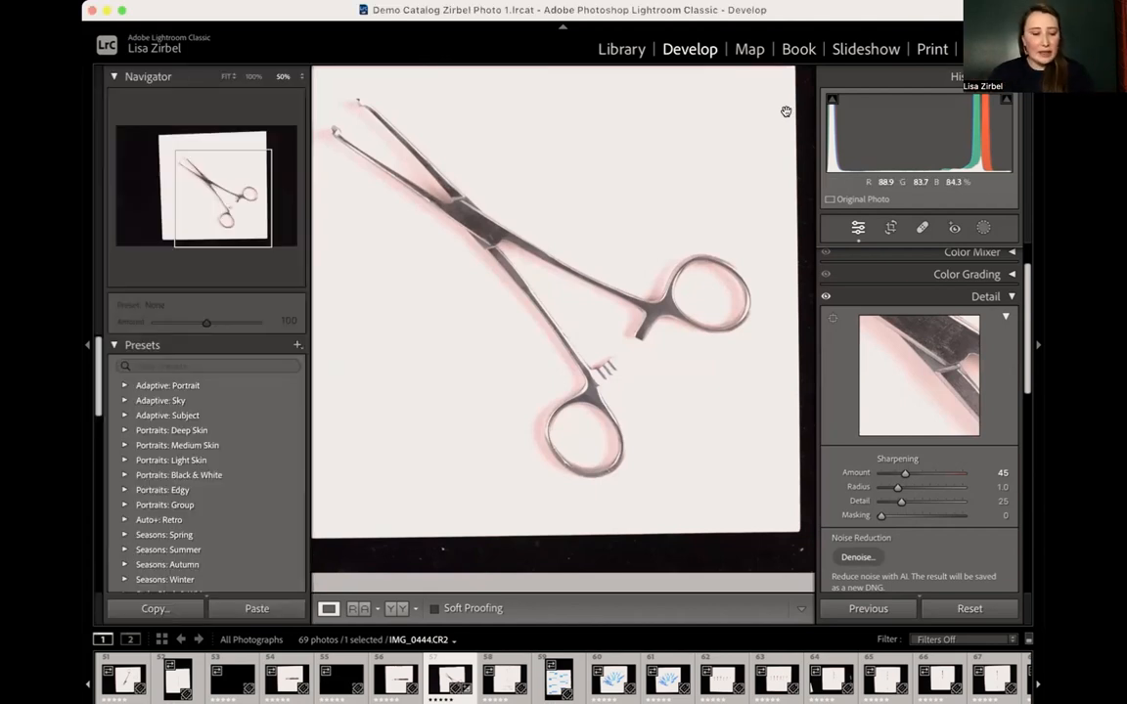
key("super+minus")
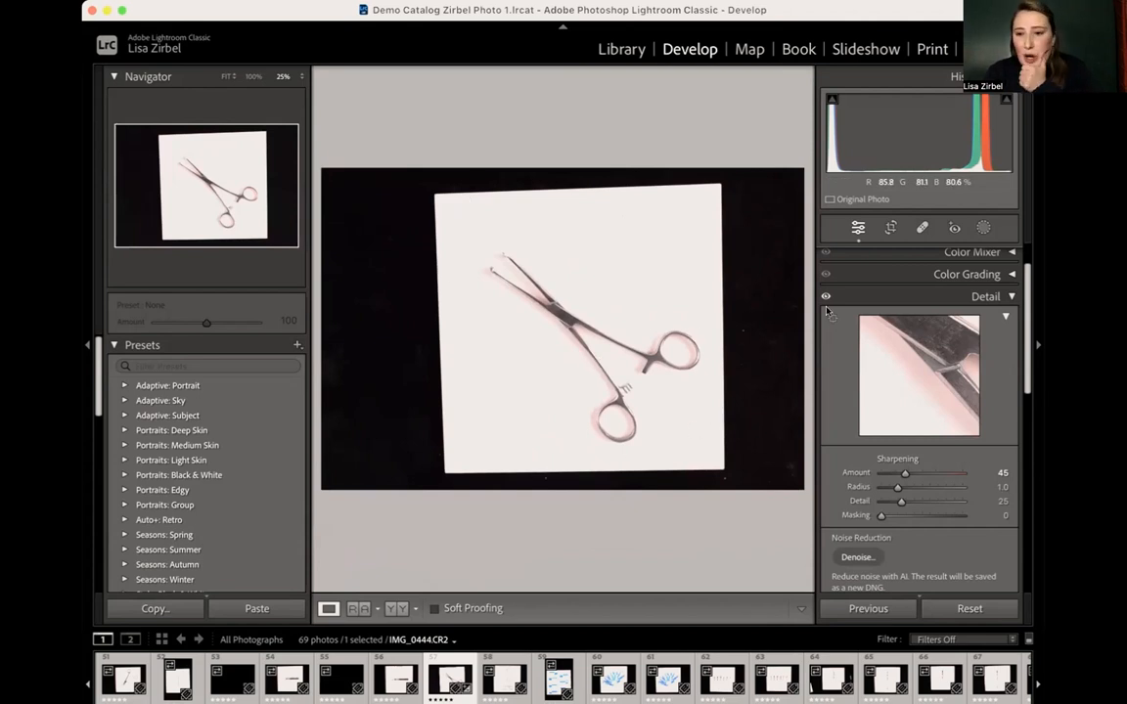
- Try a freehand crop that trims the black surroundings to the white background sheet, and restore the As Shot aspect
left_click(890, 228)
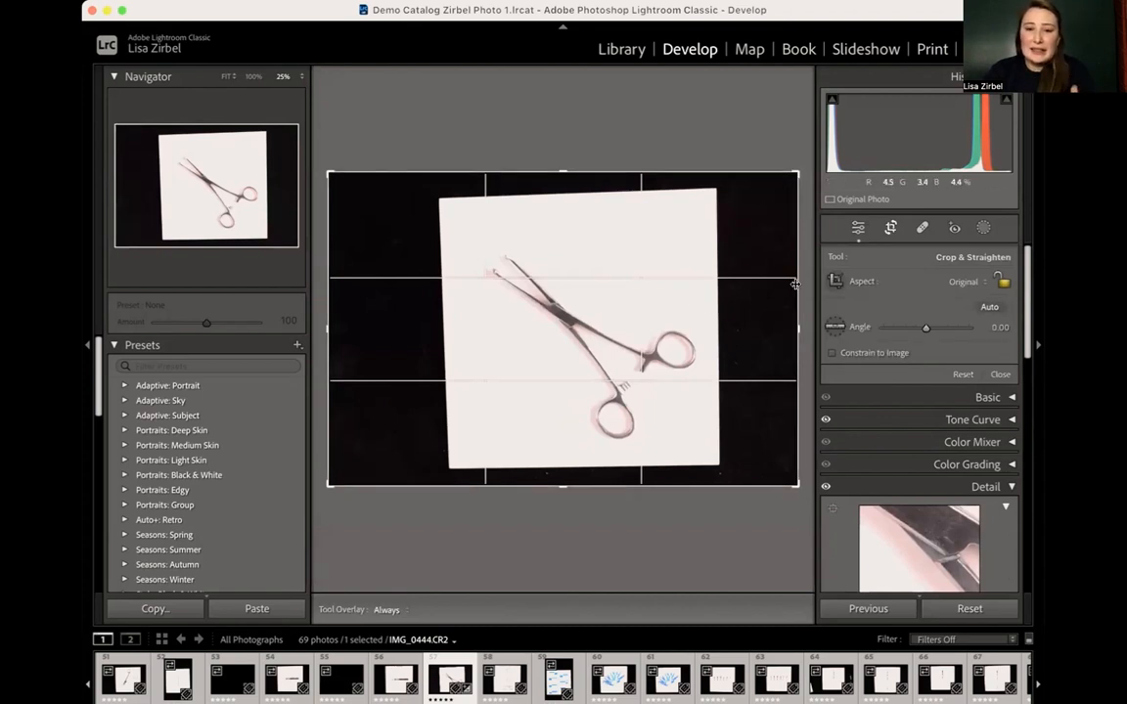
left_click_drag(794, 285, 754, 285)
left_click_drag(389, 314, 426, 331)
left_click_drag(559, 173, 556, 182)
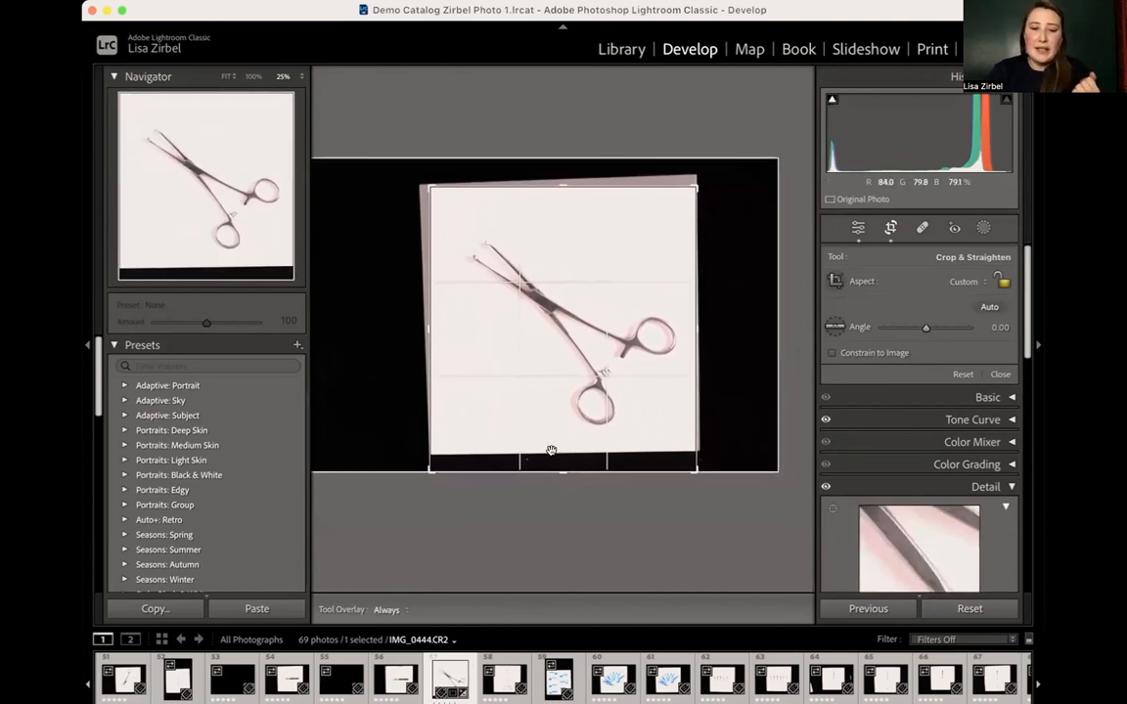
left_click_drag(558, 470, 566, 462)
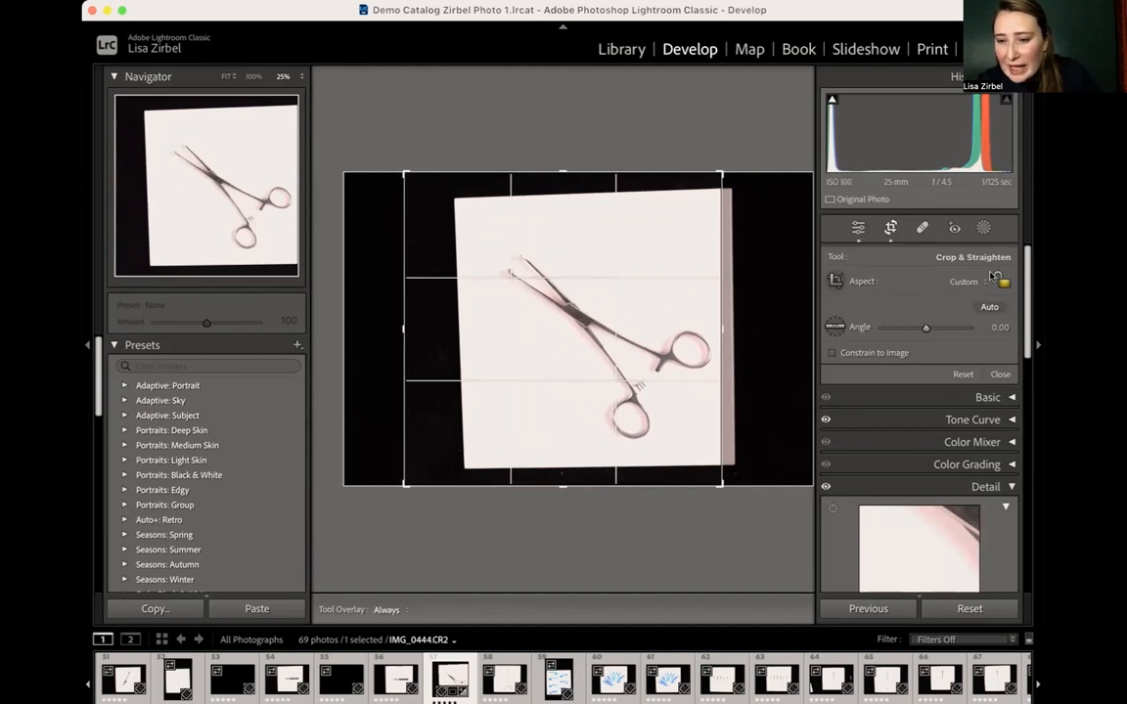
left_click(967, 281)
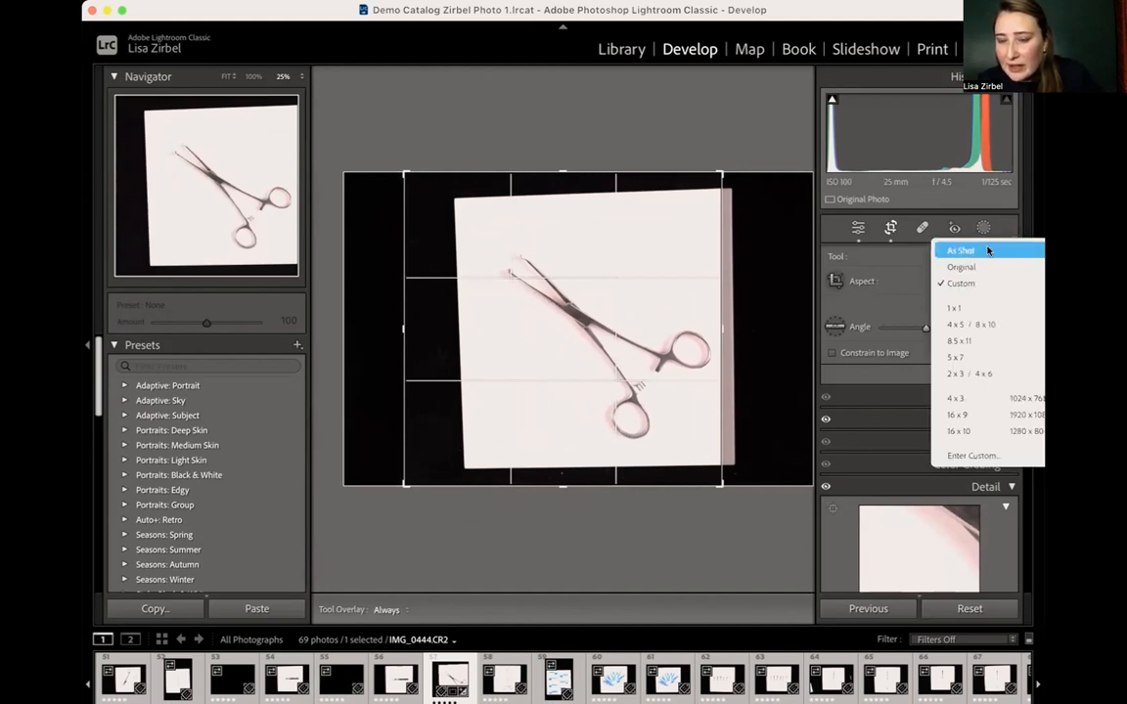
left_click(986, 252)
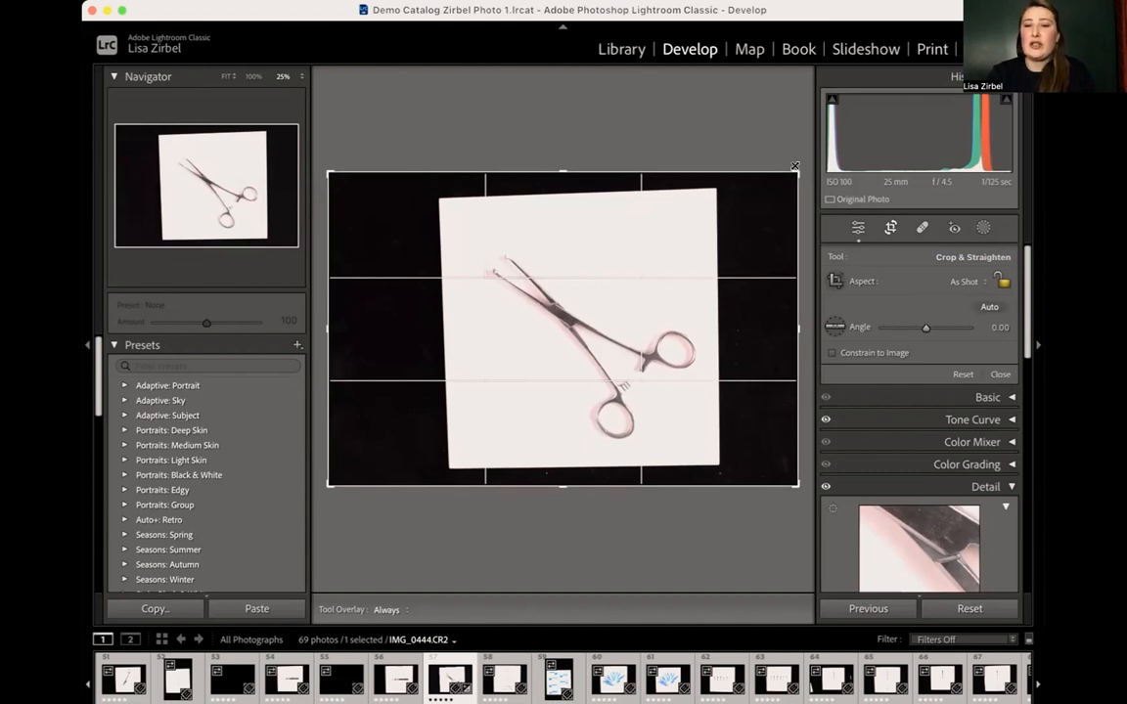
- Try moving the crop's edges inward and back outward around the clamp, and leave cropping with the full photo kept
left_click_drag(797, 169, 818, 153)
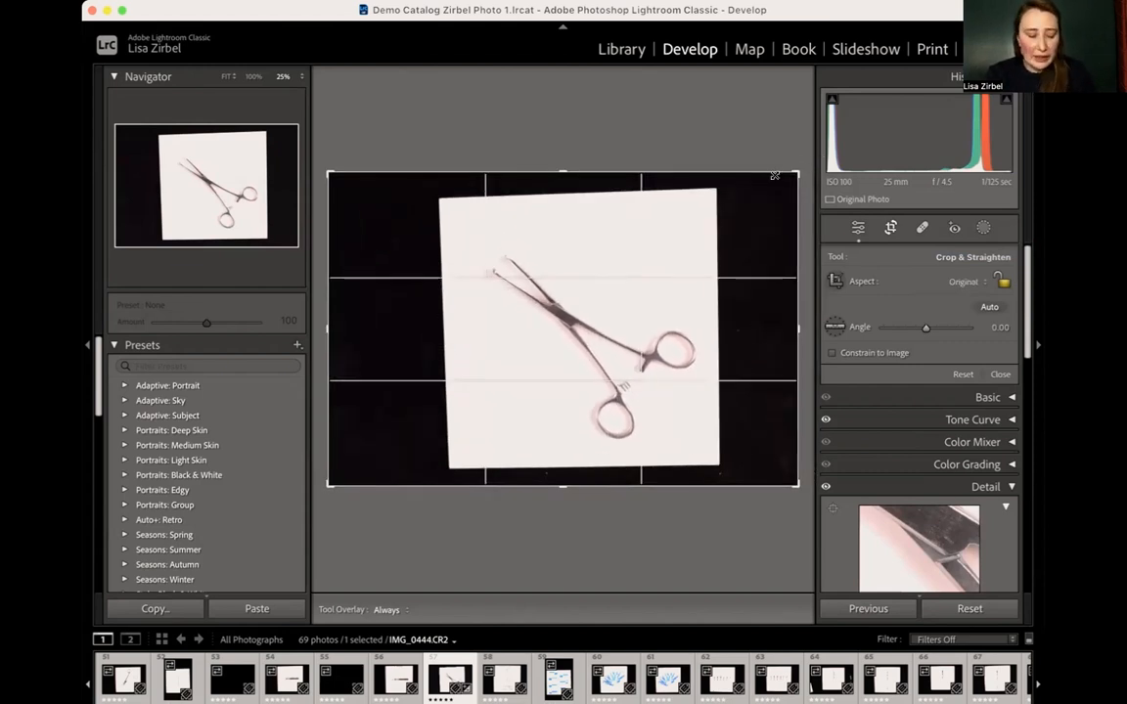
left_click_drag(795, 169, 793, 134)
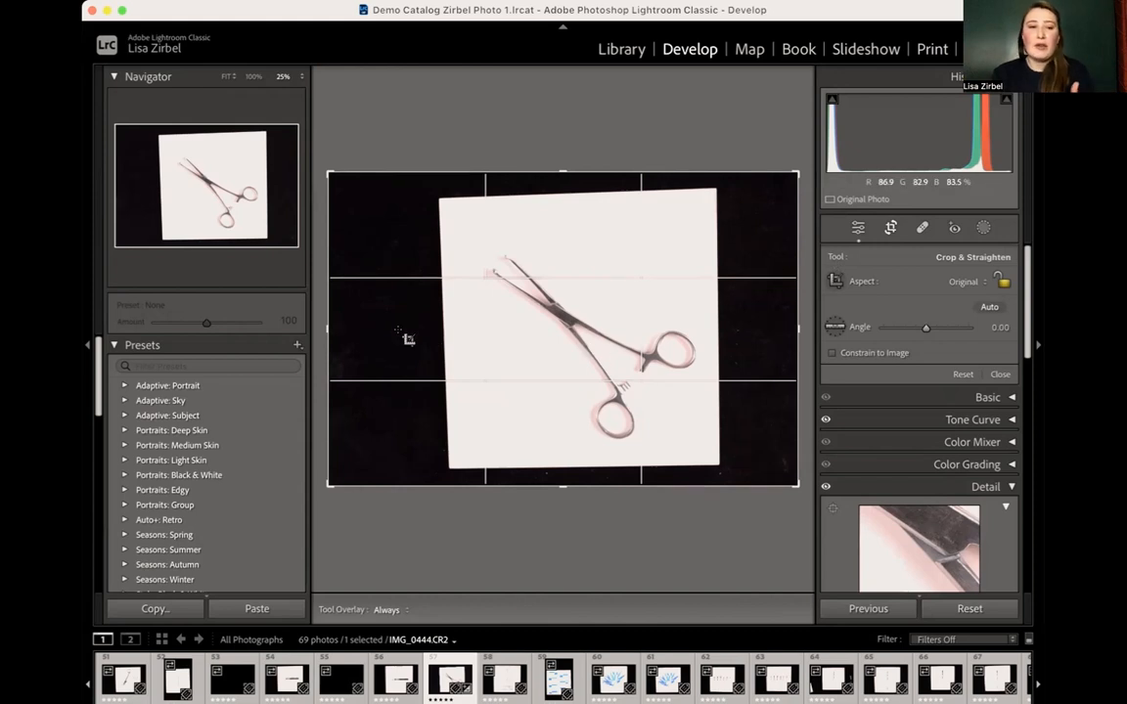
mouse_move(328, 326)
left_mouse_down()
mouse_move(364, 325)
mouse_move(339, 325)
left_mouse_up()
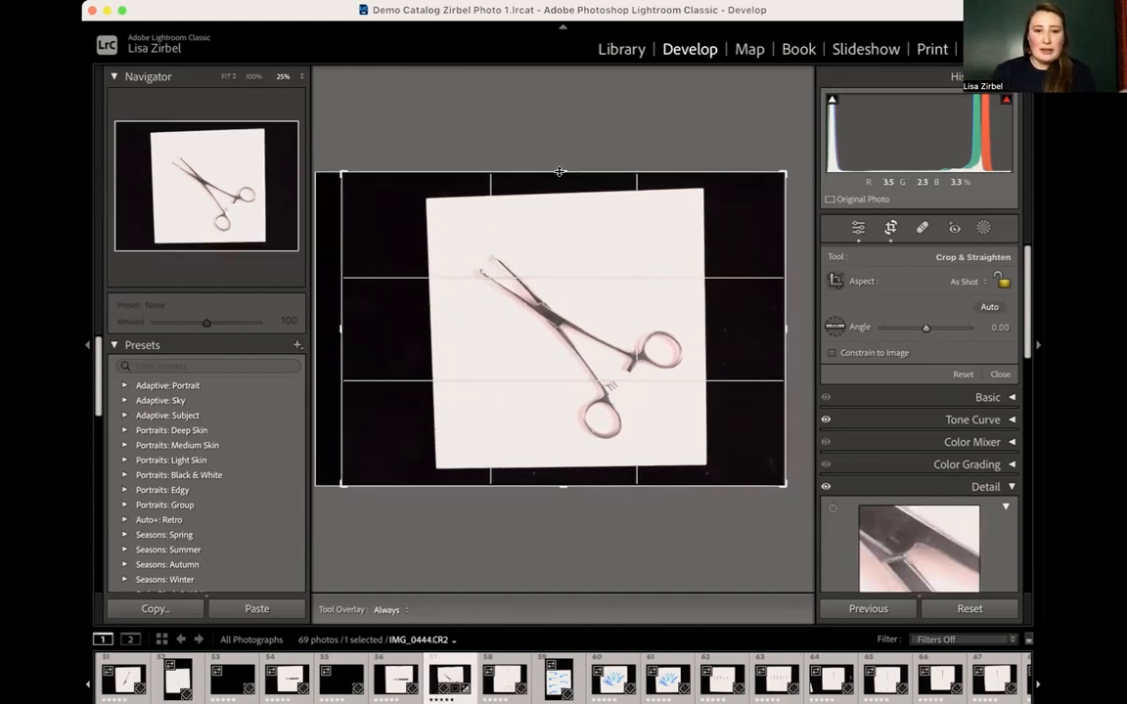
left_click_drag(559, 171, 559, 194)
left_click_drag(783, 331, 578, 331)
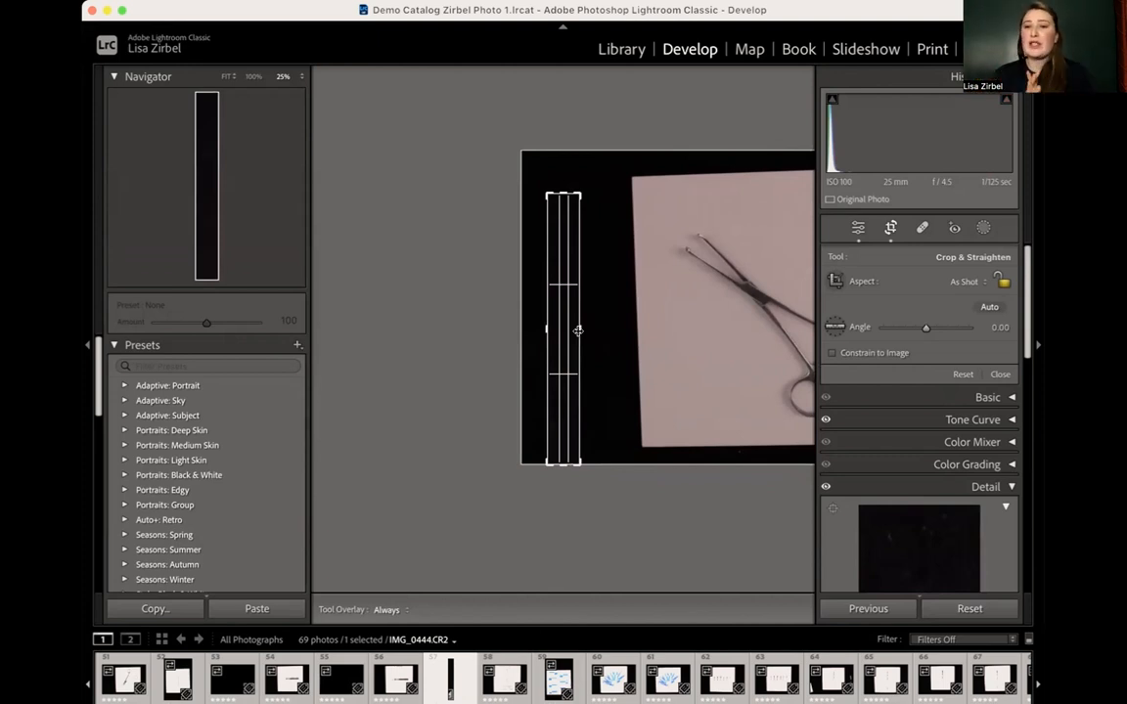
left_click_drag(578, 330, 795, 292)
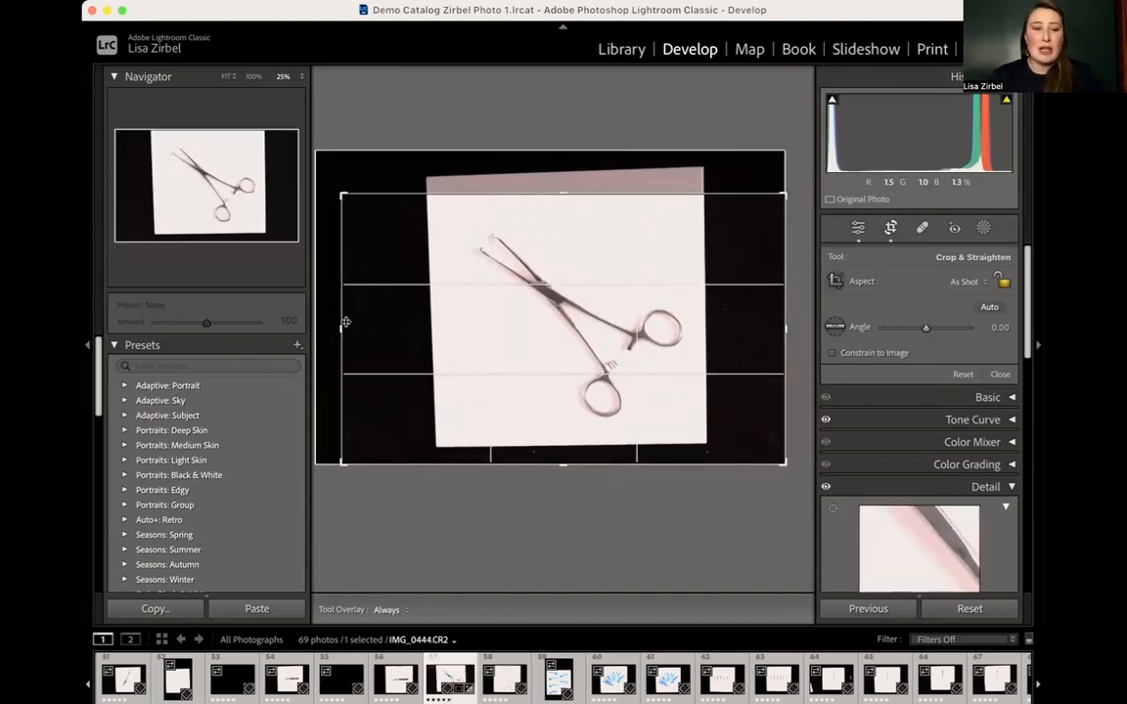
left_click_drag(335, 327, 327, 326)
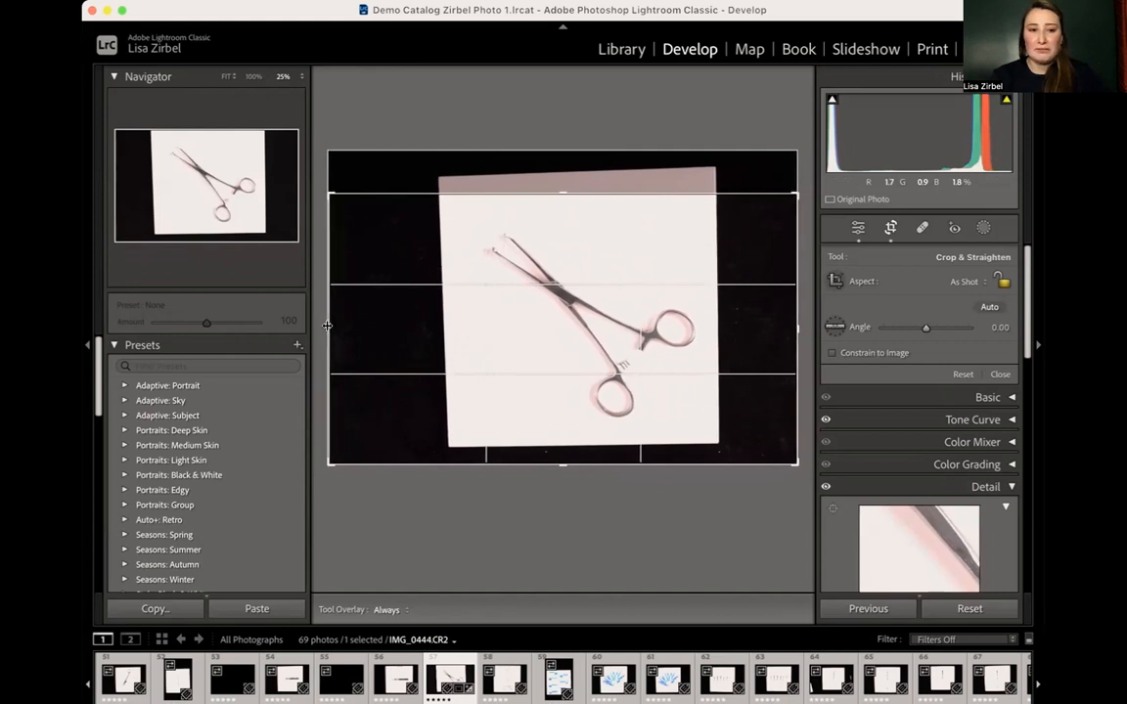
key("Escape")
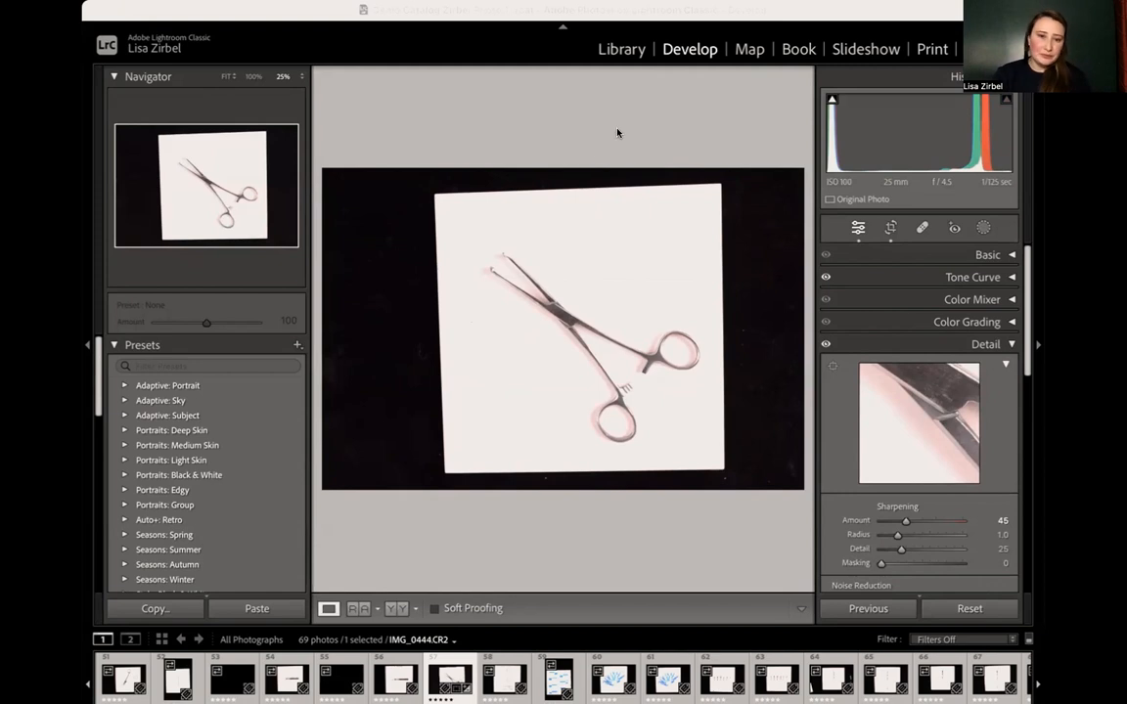
- Show the clamp photo in Reference View beside the photo of the fanned blue surgical blade packets
left_click(359, 609)
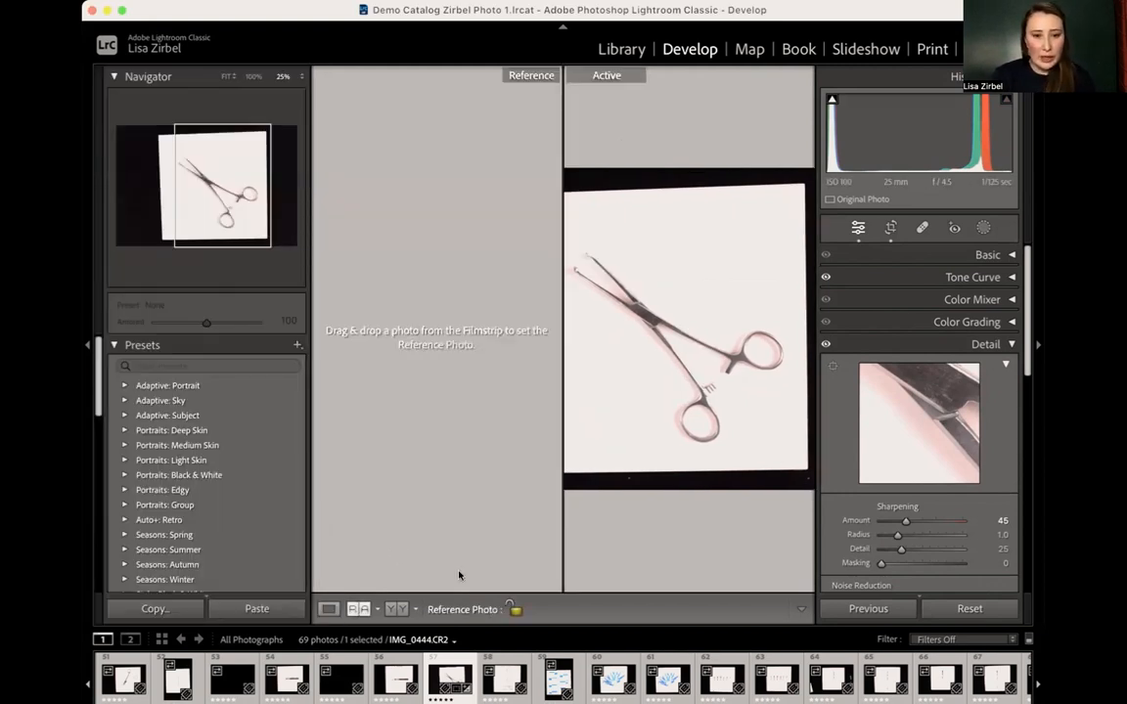
left_click_drag(559, 678, 481, 488)
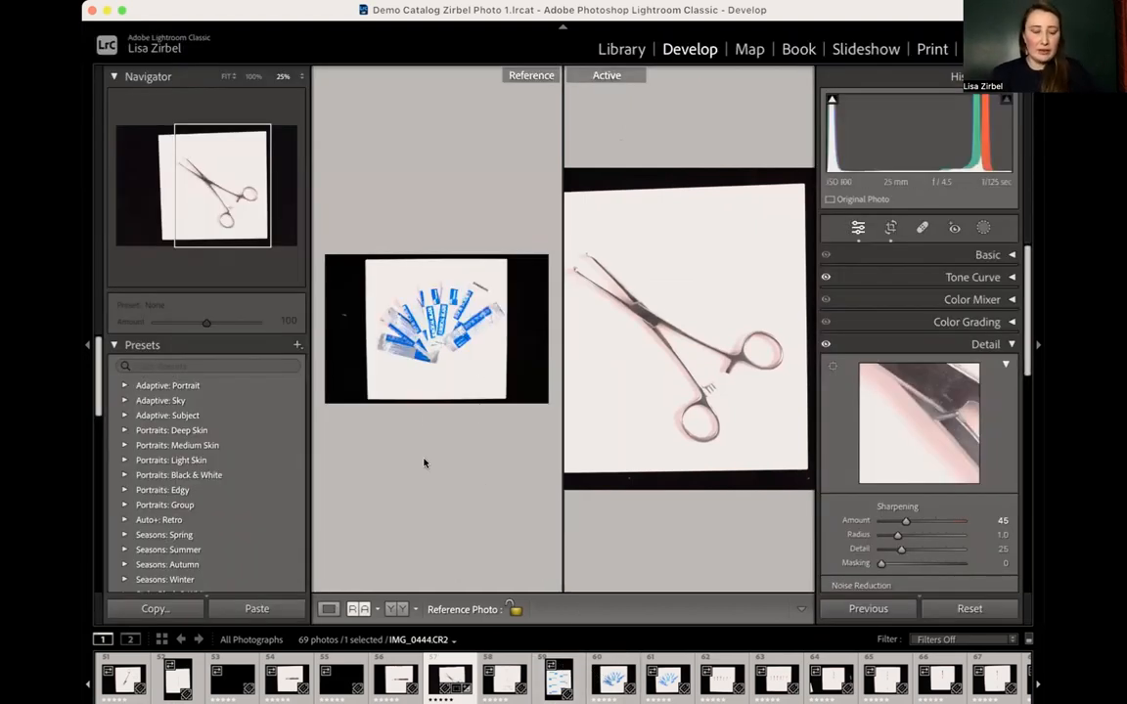
key("super+minus")
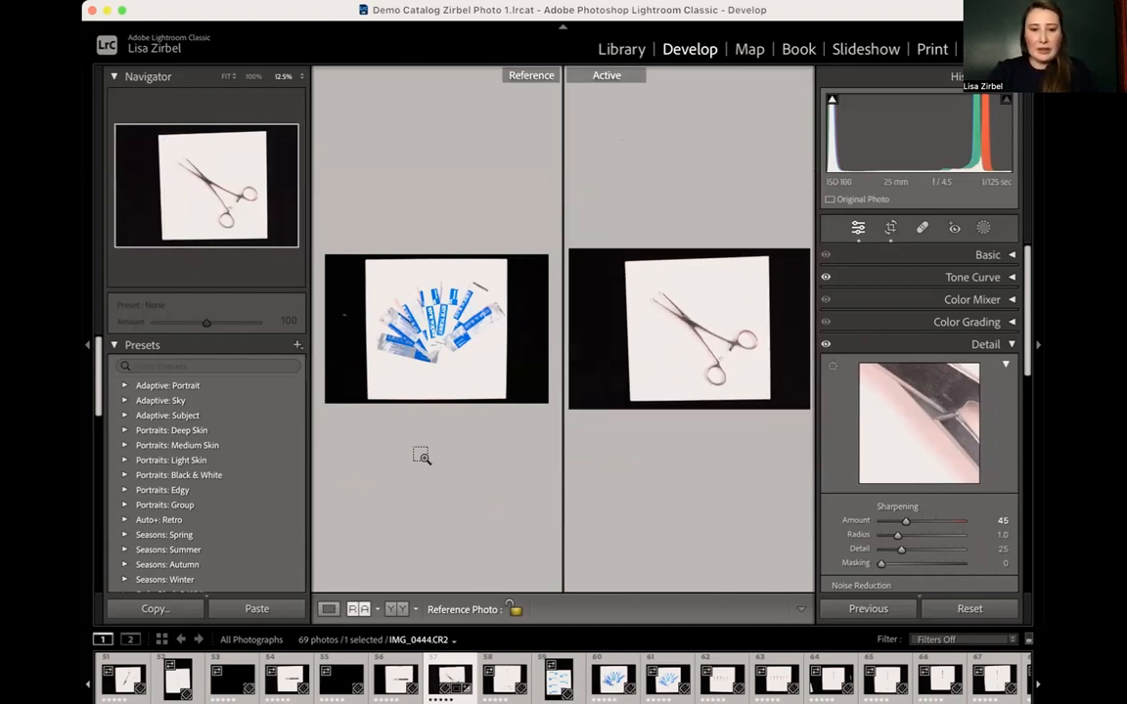
- Compare the reference and active photos at different magnifications, examining the blade packets and the clamp up close at 66.7%
key("super+equal")
key("super+minus")
key("super+equal")
key("super+equal")
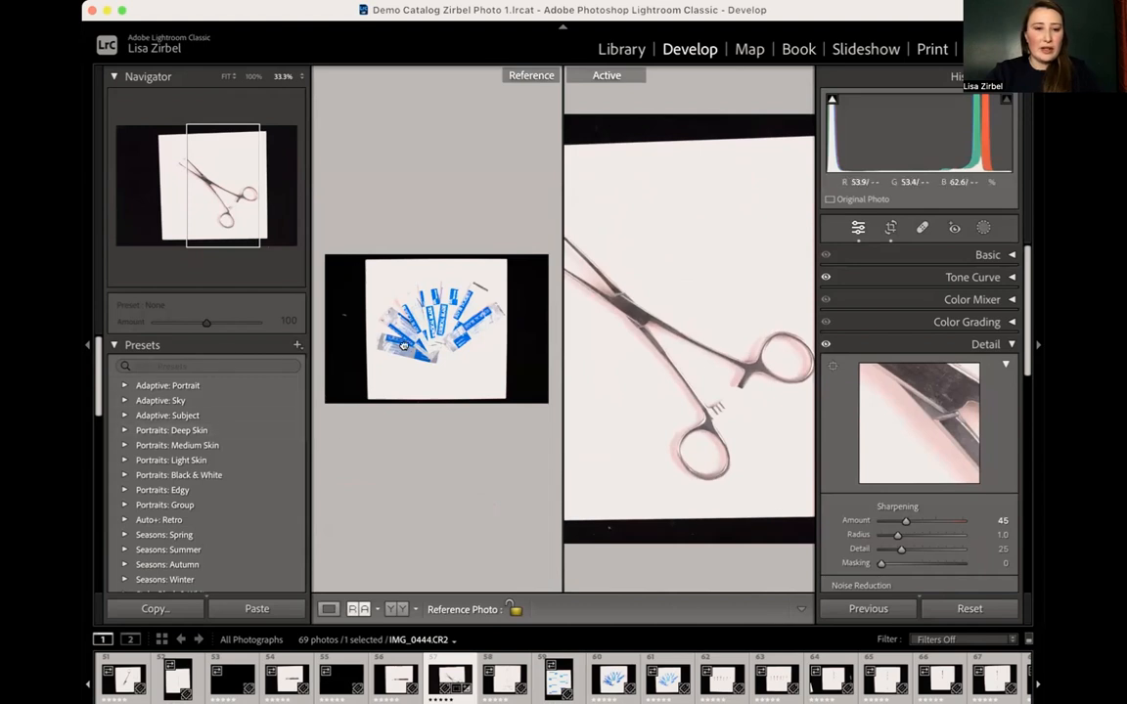
left_click(366, 313)
key("super+equal")
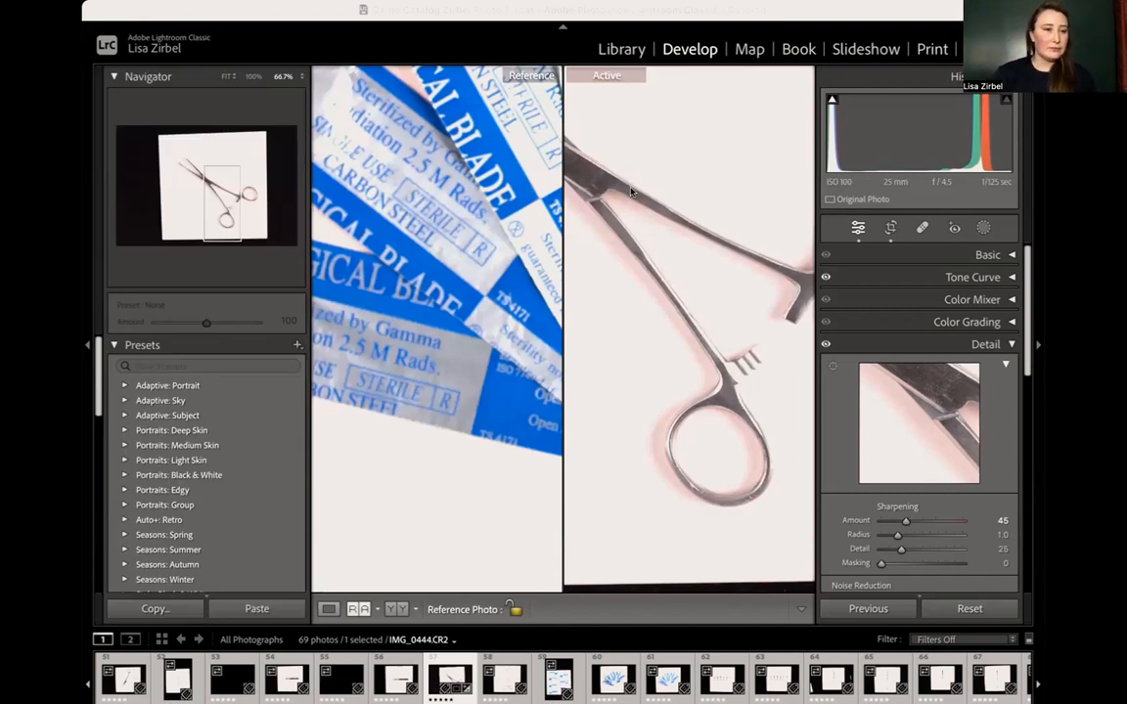
left_click(744, 205)
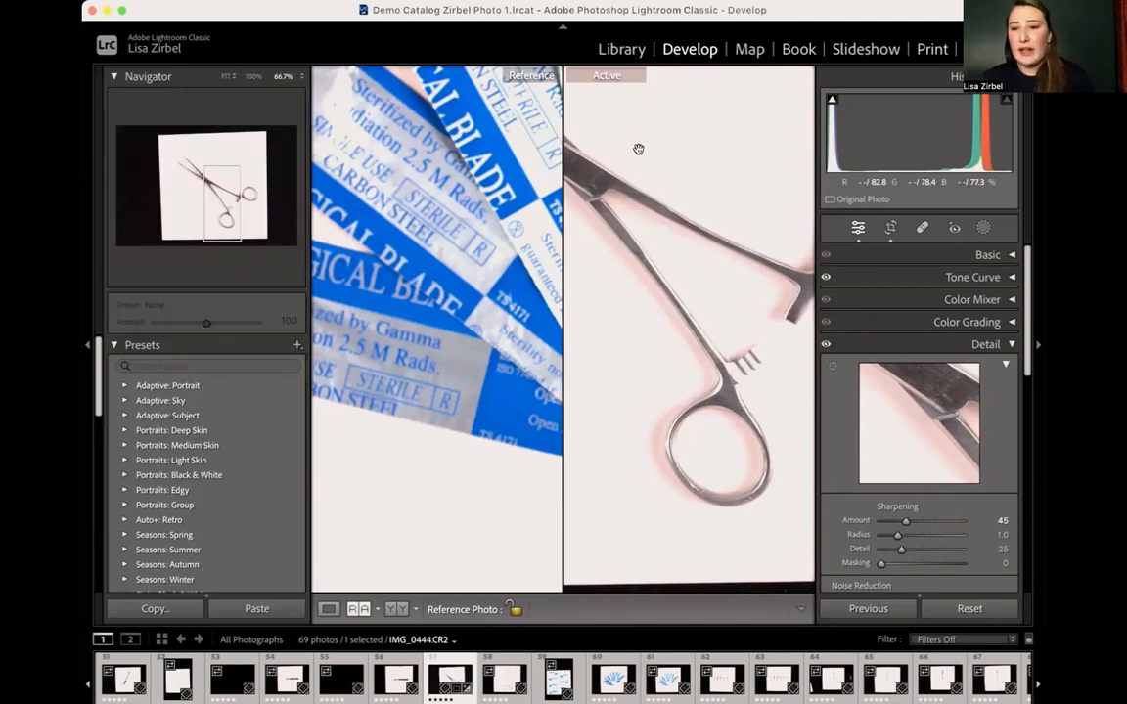
- Return to the single-photo view with the whole clamp photo fitted, and expand the Basic settings
key("z")
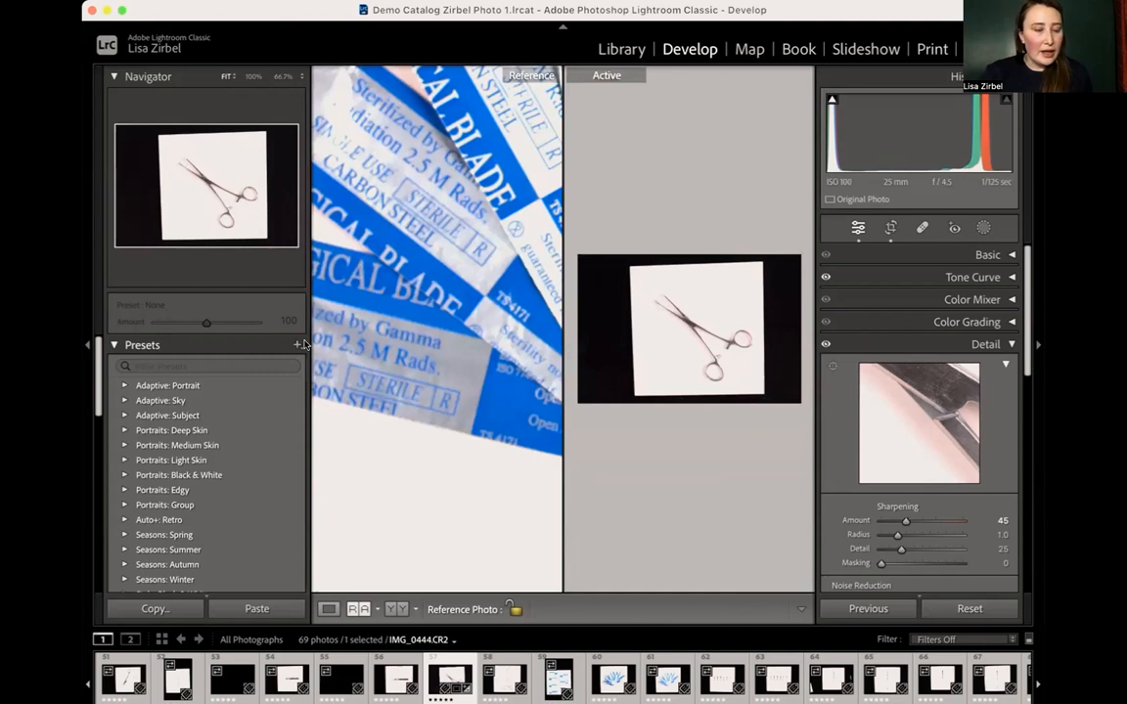
left_click(328, 608)
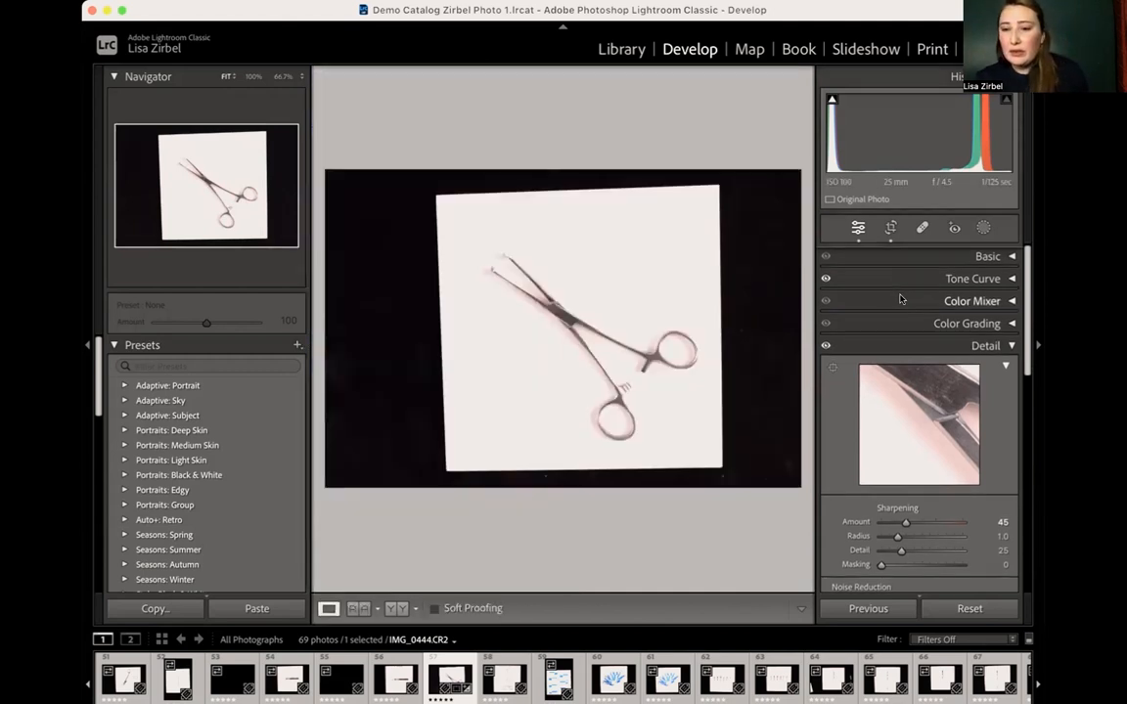
left_click(915, 259)
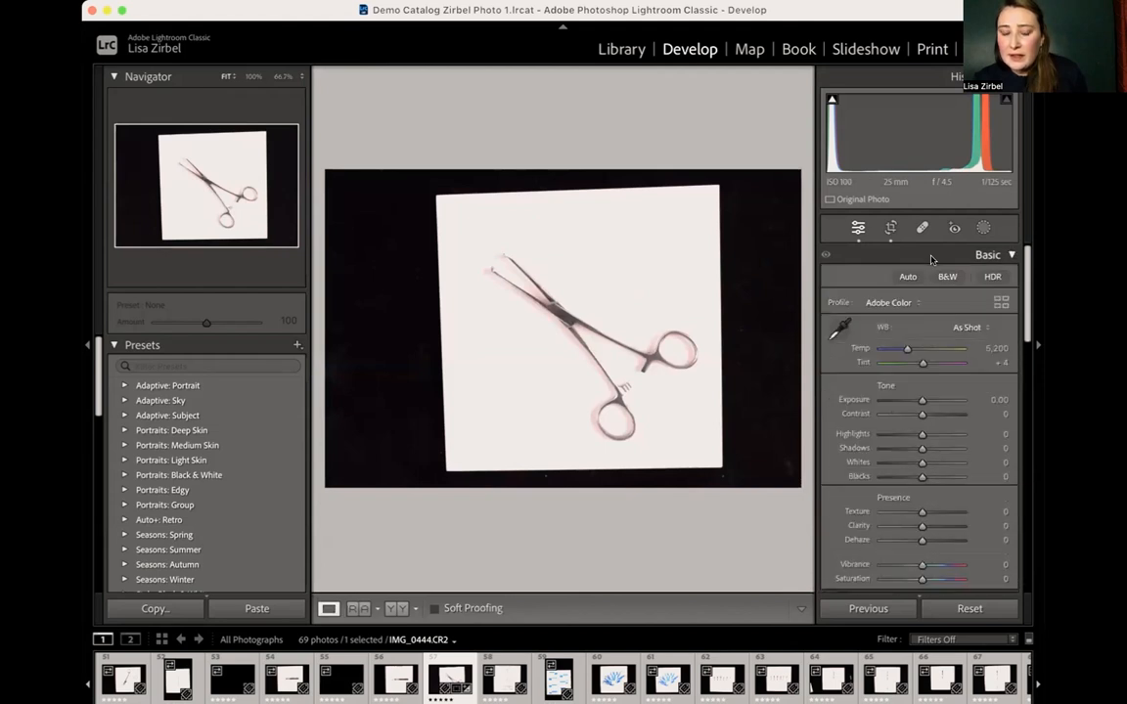
- Adjust the clamp photo's tone with Highlights at +15, Shadows at -13 and Whites at +6
scroll(928, 324, "down", 3)
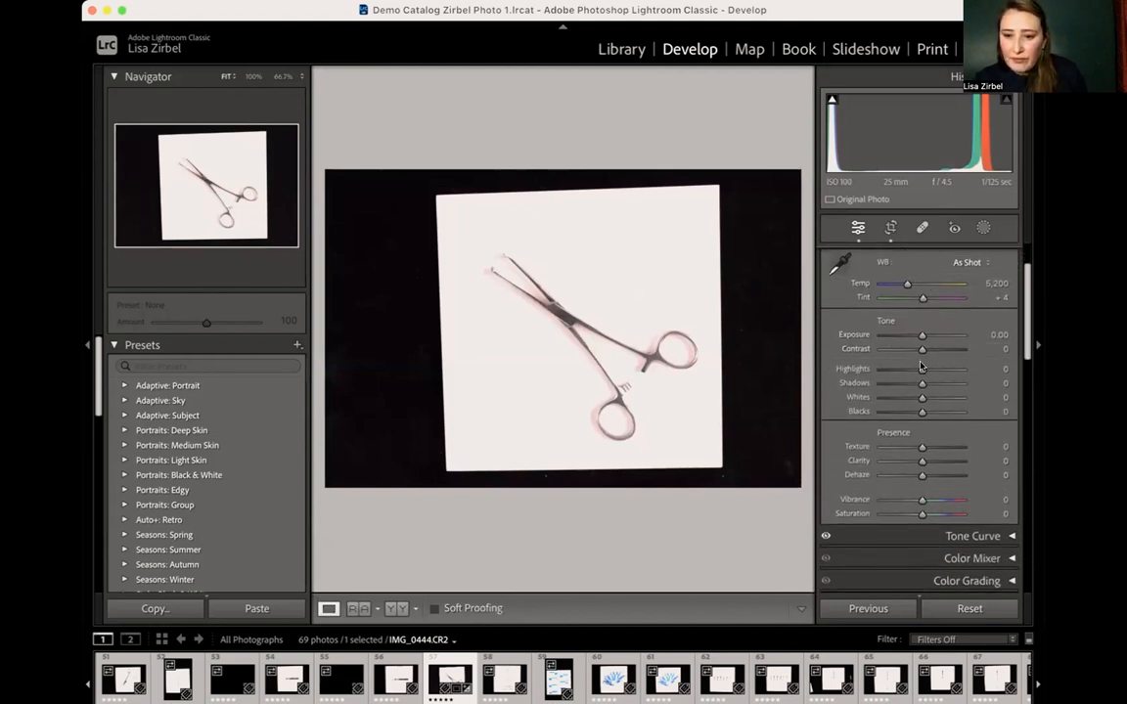
left_click_drag(921, 369, 924, 399)
scroll(922, 421, "down", 2)
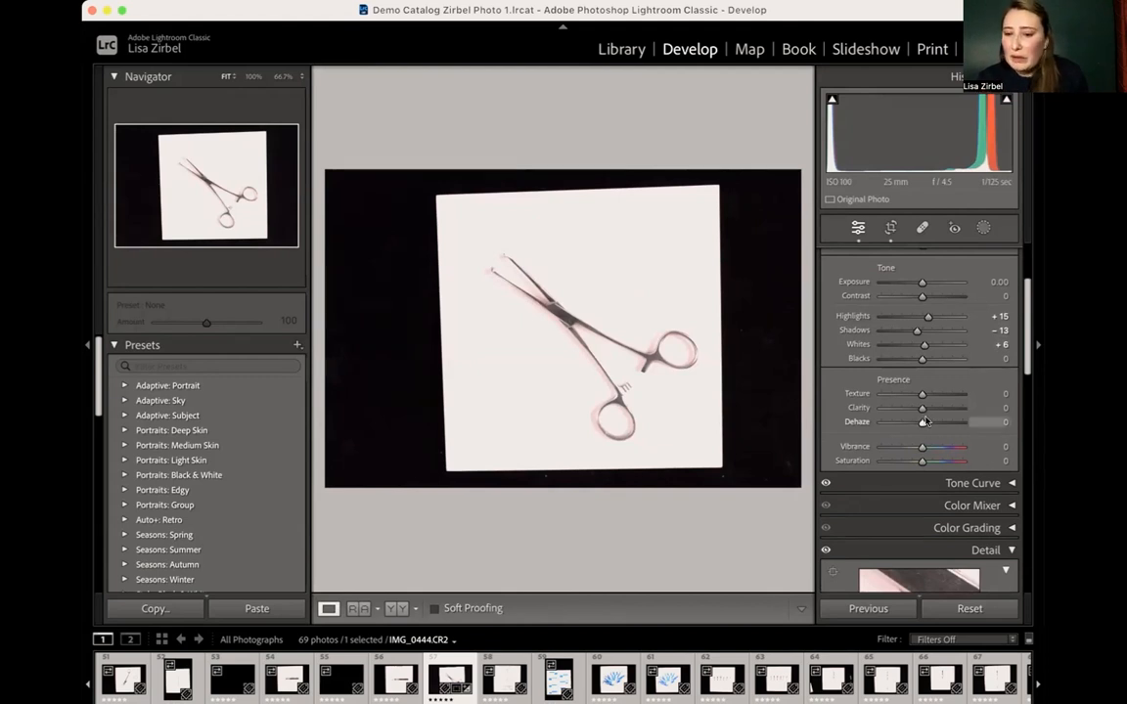
scroll(922, 425, "down", 2)
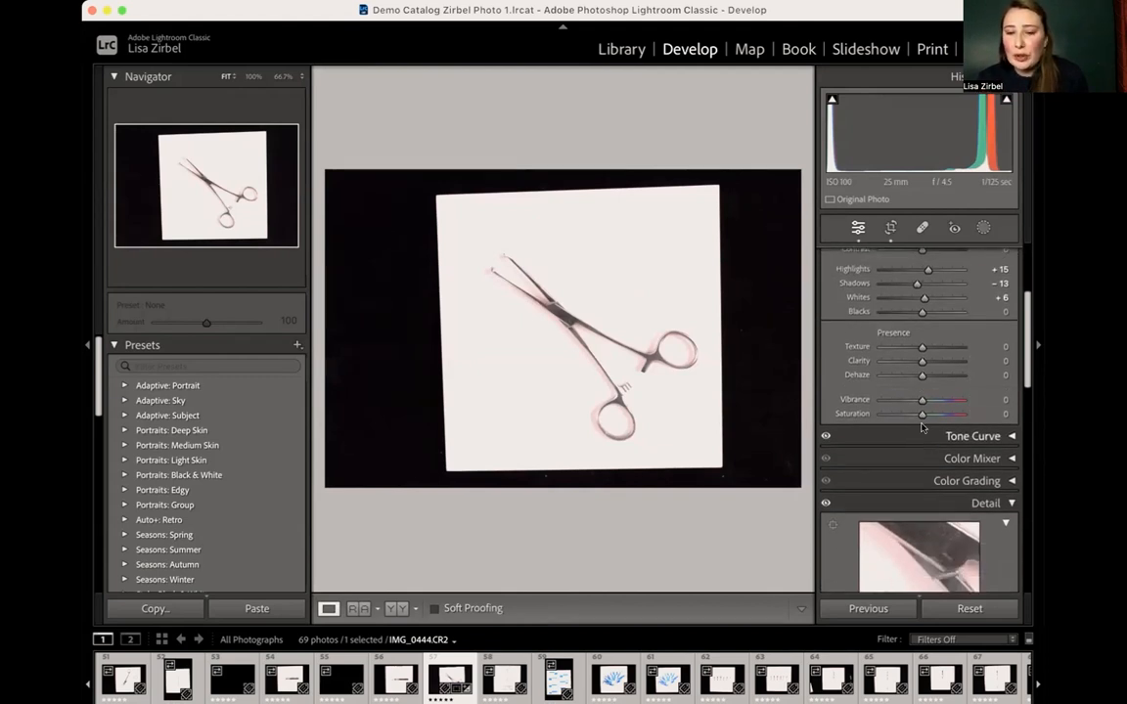
- Lower the clamp photo's Saturation to -8 and look back over the Basic adjustments
left_click_drag(922, 415, 916, 417)
scroll(915, 415, "down", 2)
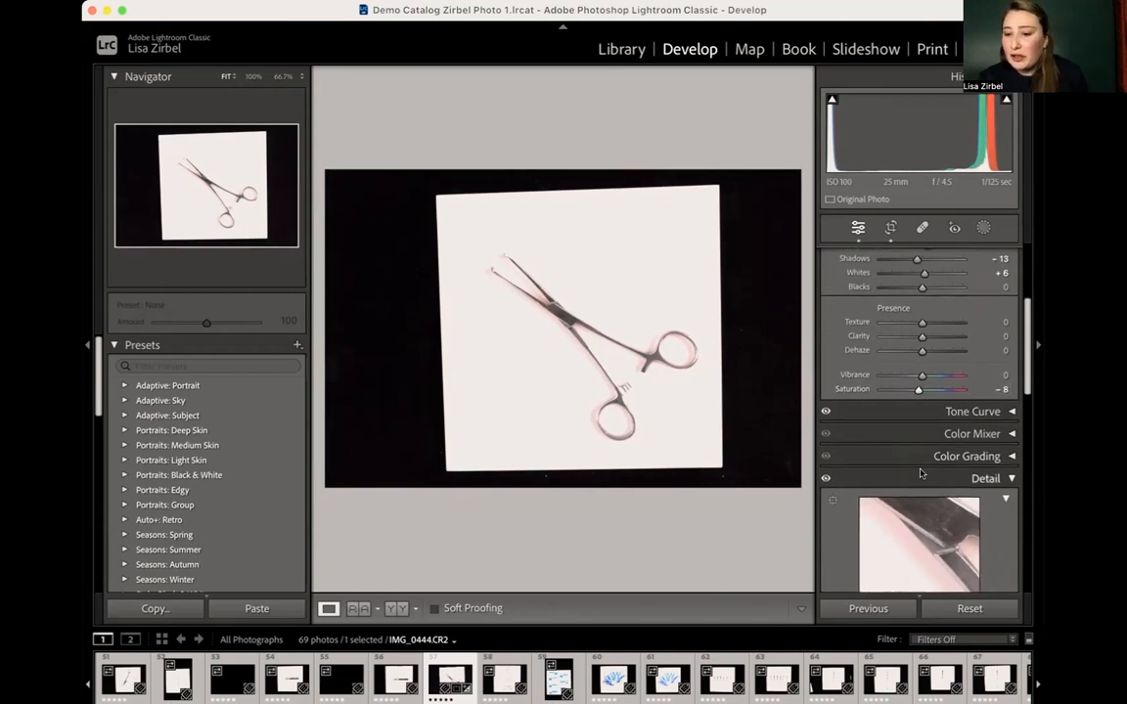
scroll(903, 354, "up", 8)
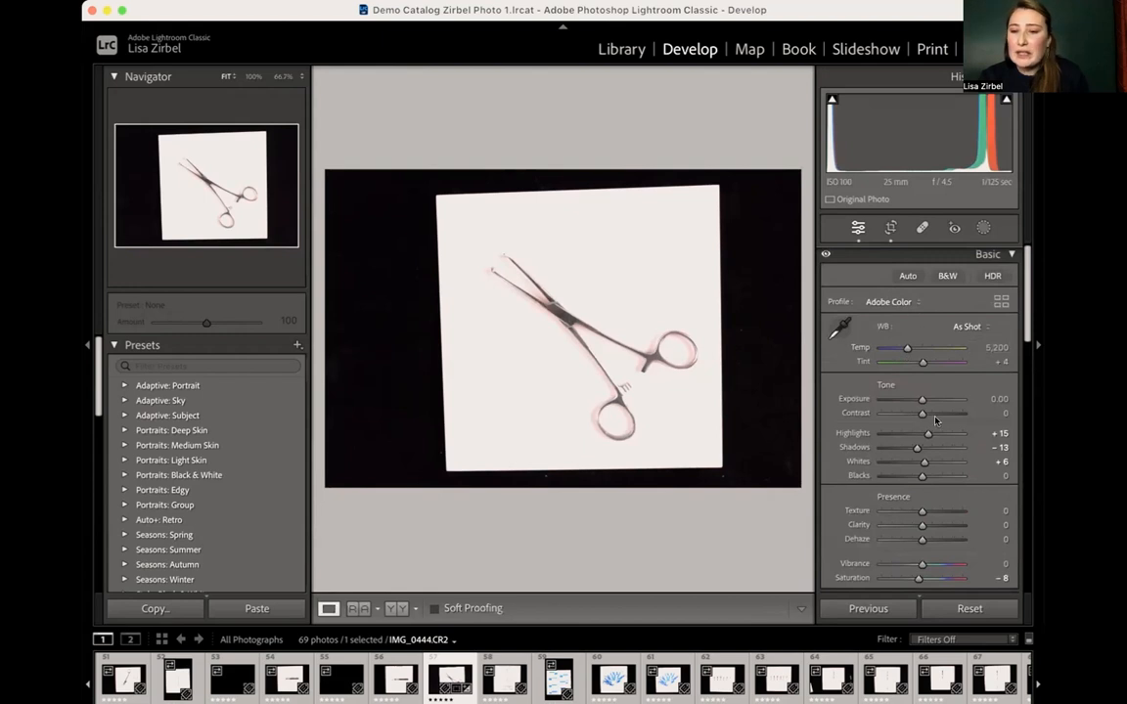
scroll(958, 424, "down", 3)
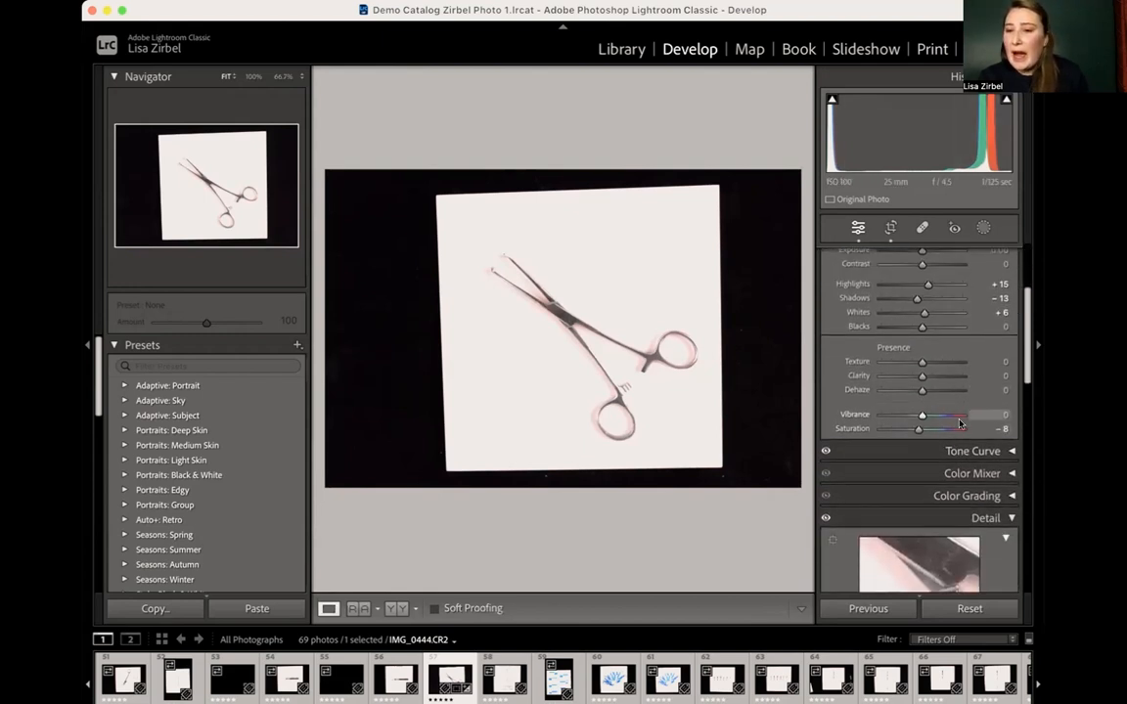
scroll(959, 424, "up", 2)
scroll(958, 424, "down", 8)
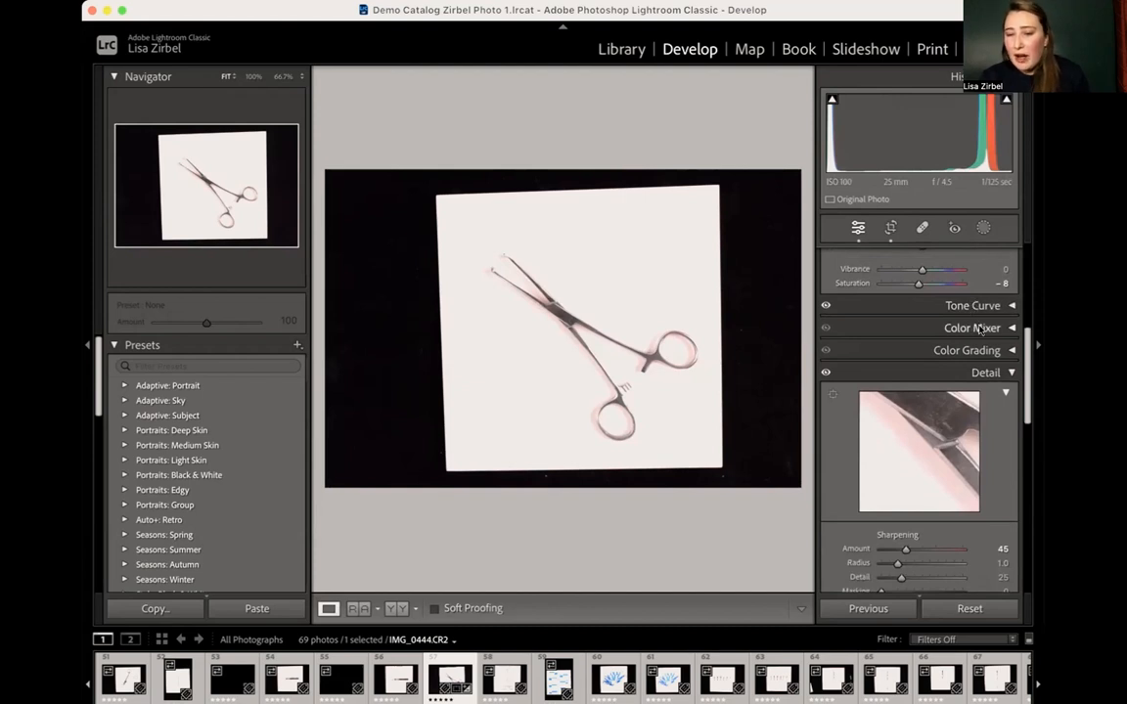
- Correct the clamp photo's perspective with Transform, setting Vertical to +8 and Horizontal to -1
scroll(981, 342, "down", 7)
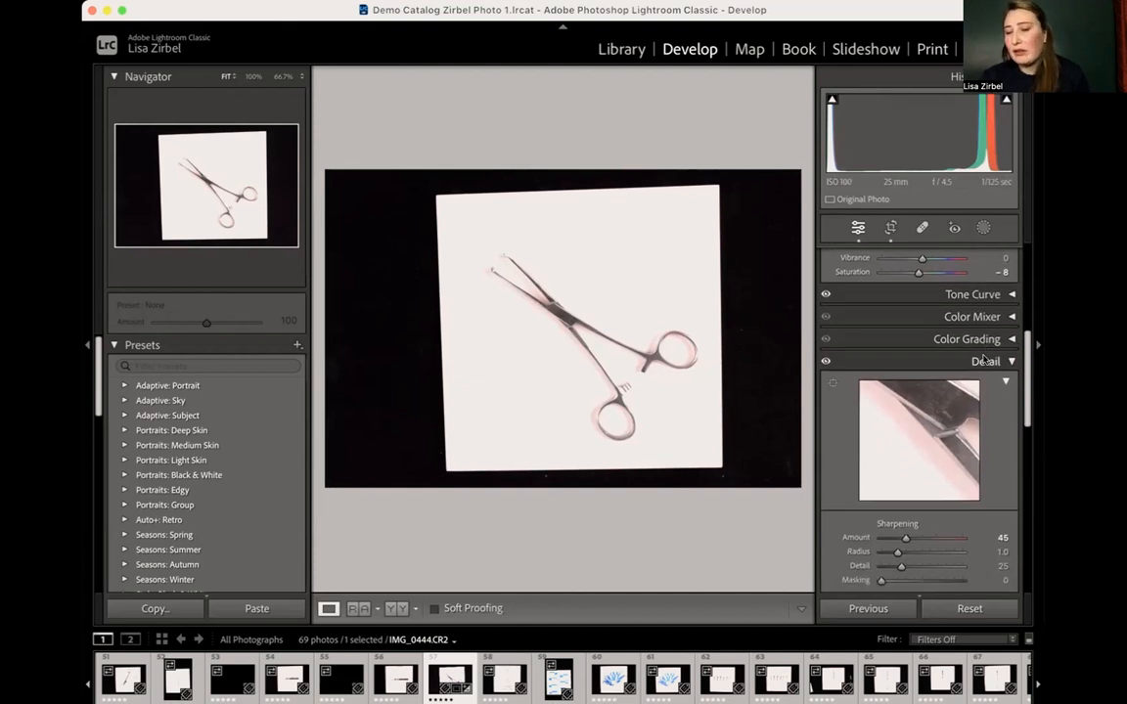
scroll(979, 342, "down", 5)
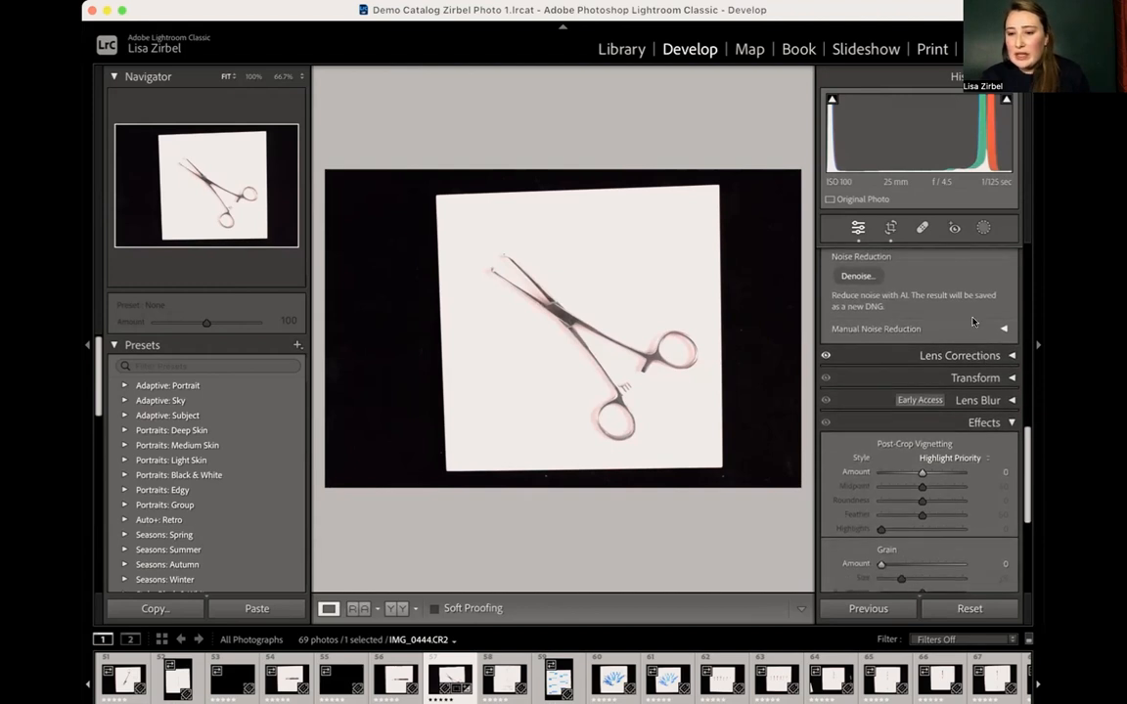
left_click(983, 377)
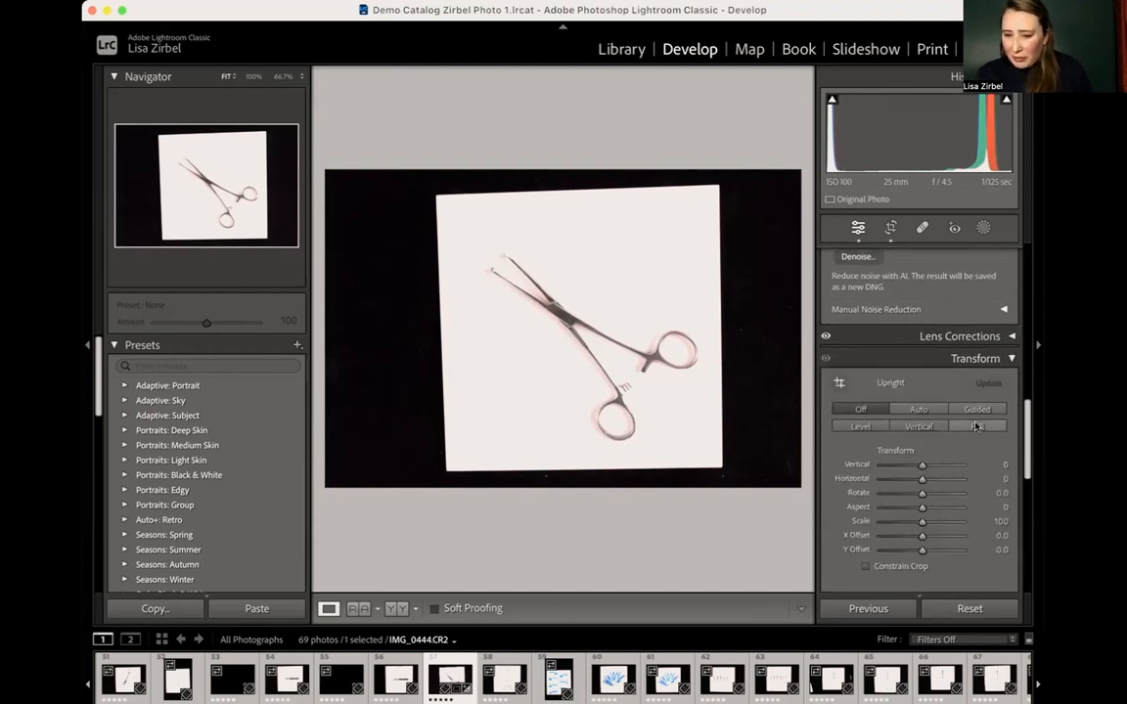
scroll(983, 391, "down", 2)
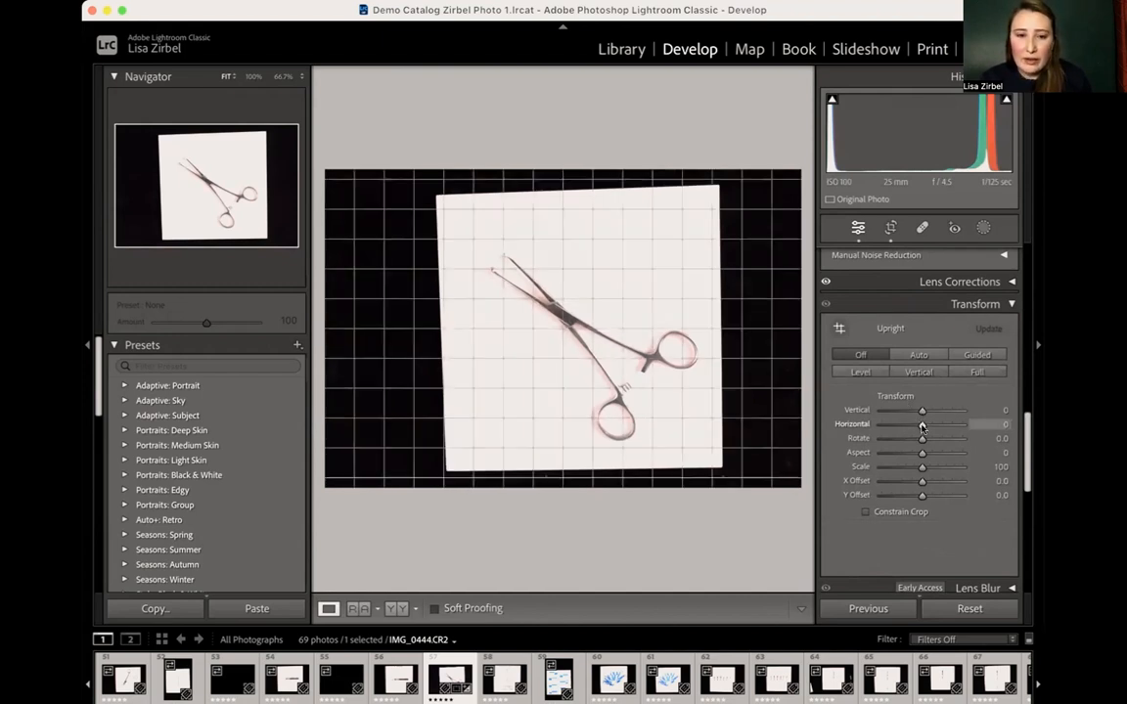
left_click_drag(922, 427, 915, 428)
left_click_drag(907, 424, 919, 426)
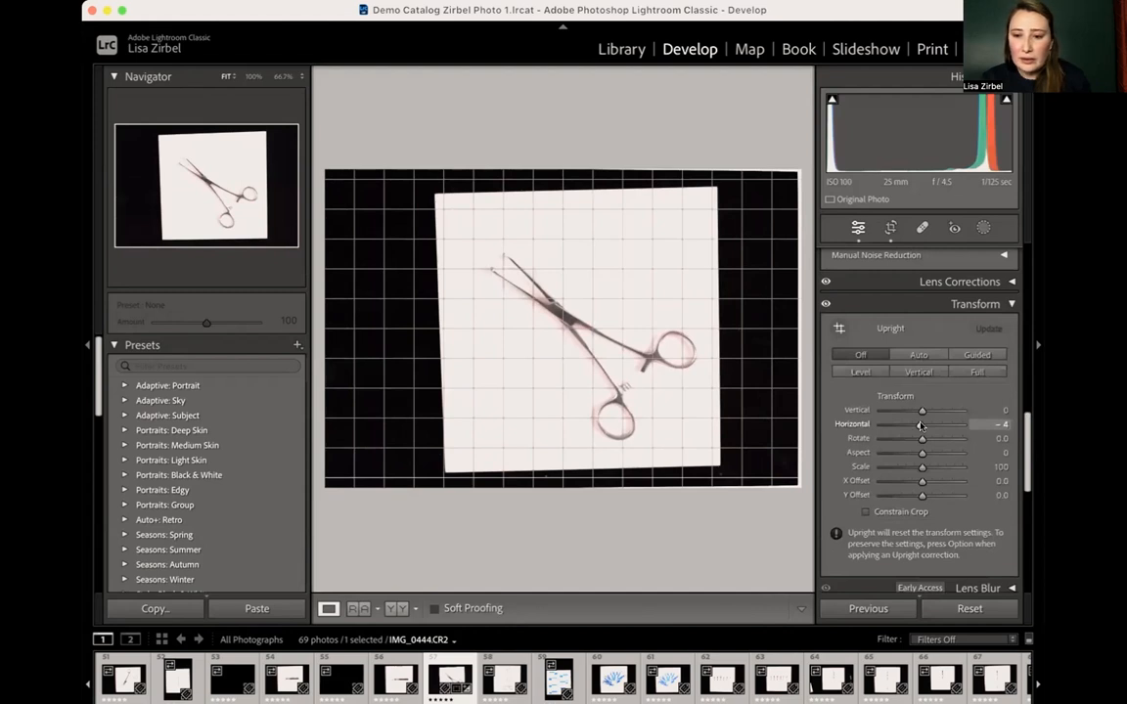
left_click_drag(921, 412, 920, 426)
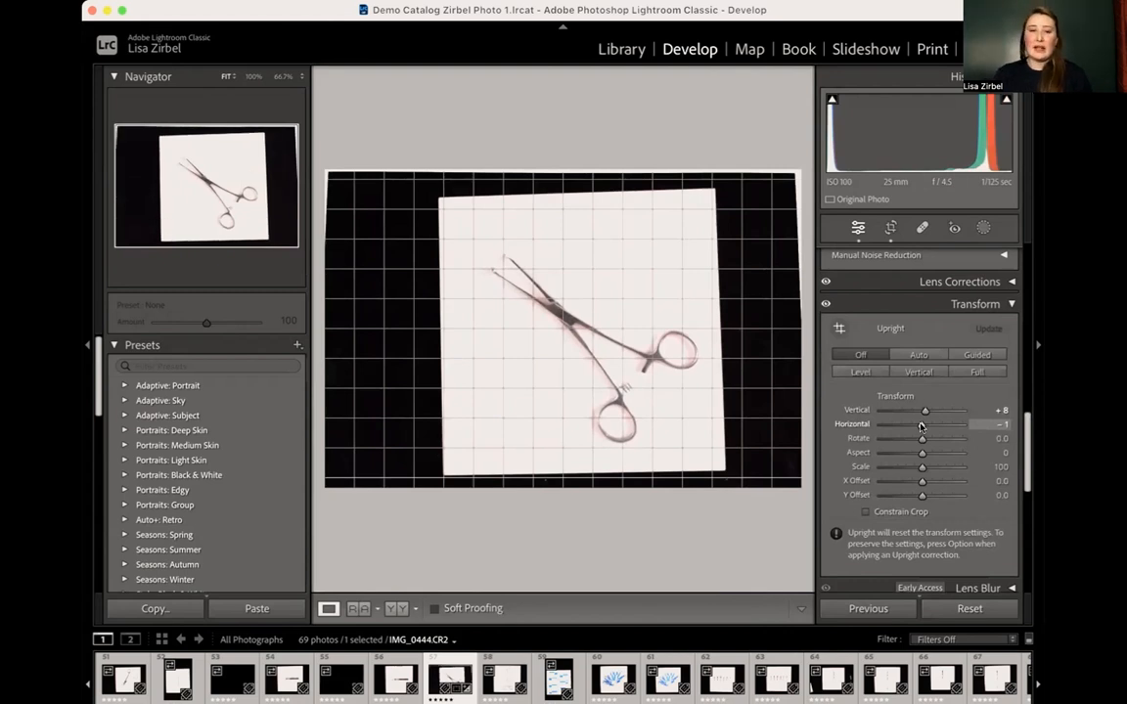
left_click_drag(919, 426, 919, 426)
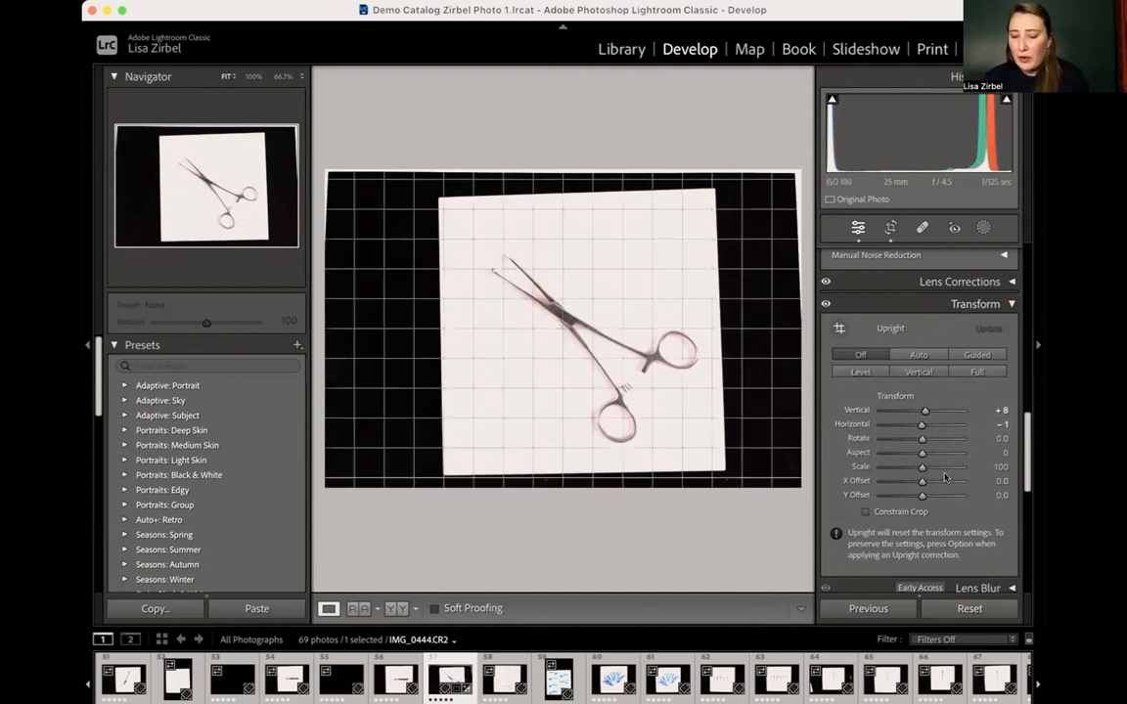
- Look over the Post-Crop Vignetting, Grain and Calibration settings, and collapse Calibration
scroll(946, 479, "down", 2)
scroll(946, 480, "down", 8)
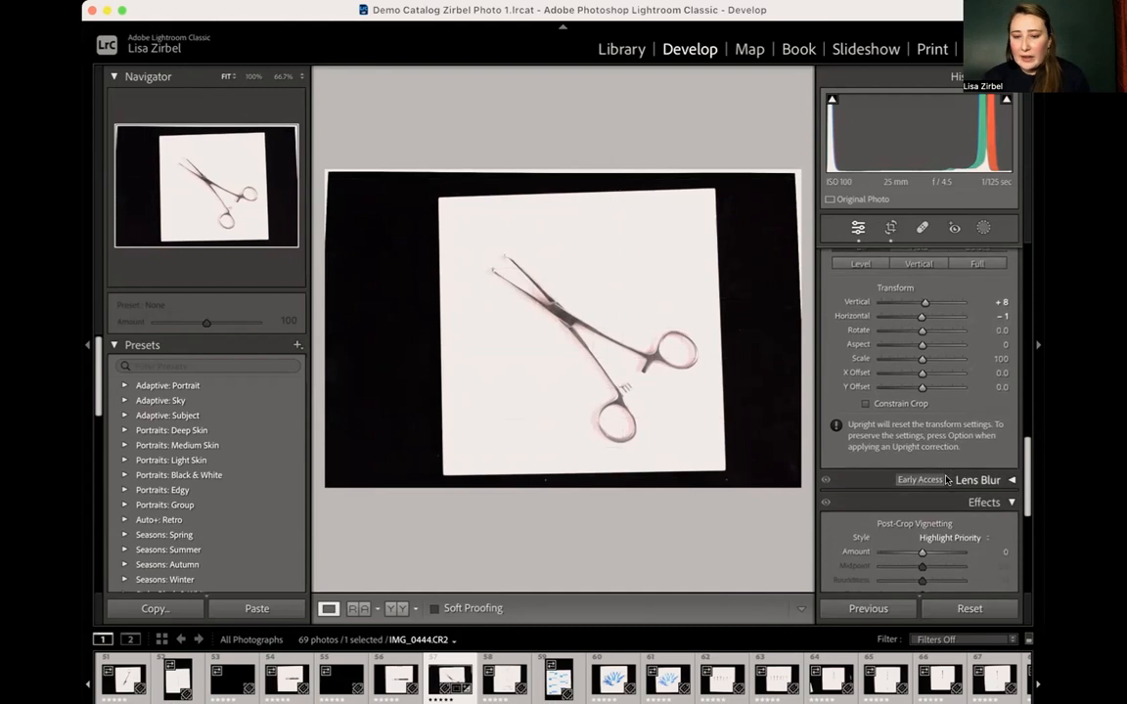
scroll(946, 479, "down", 4)
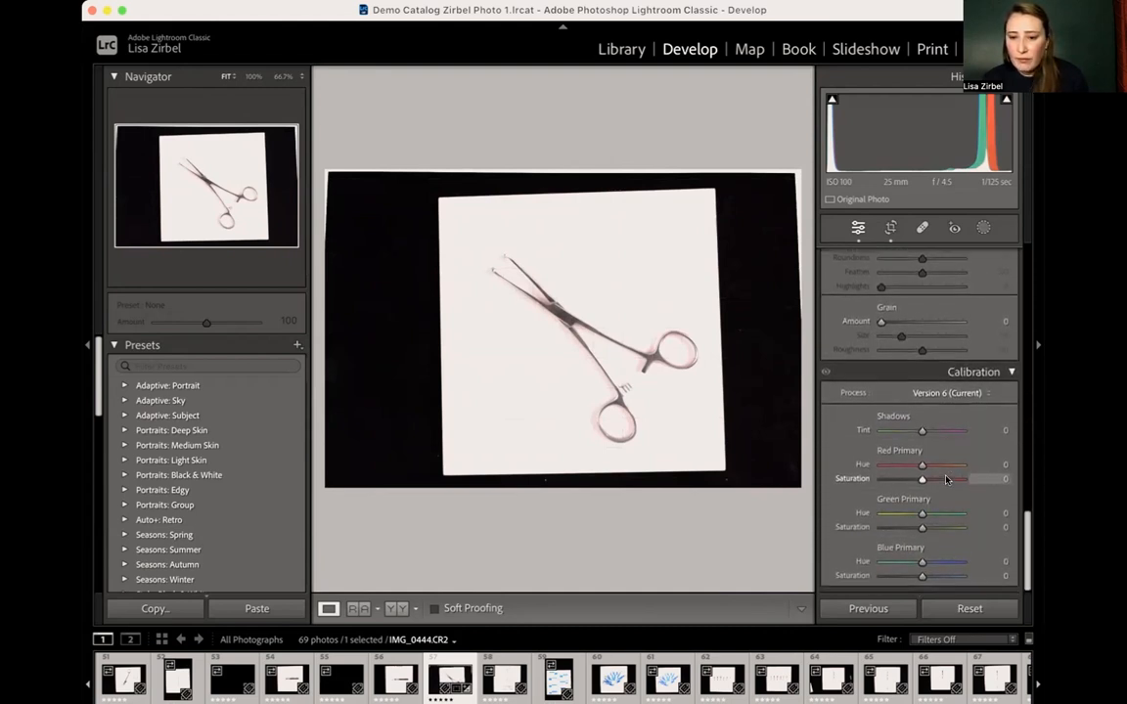
left_click(979, 372)
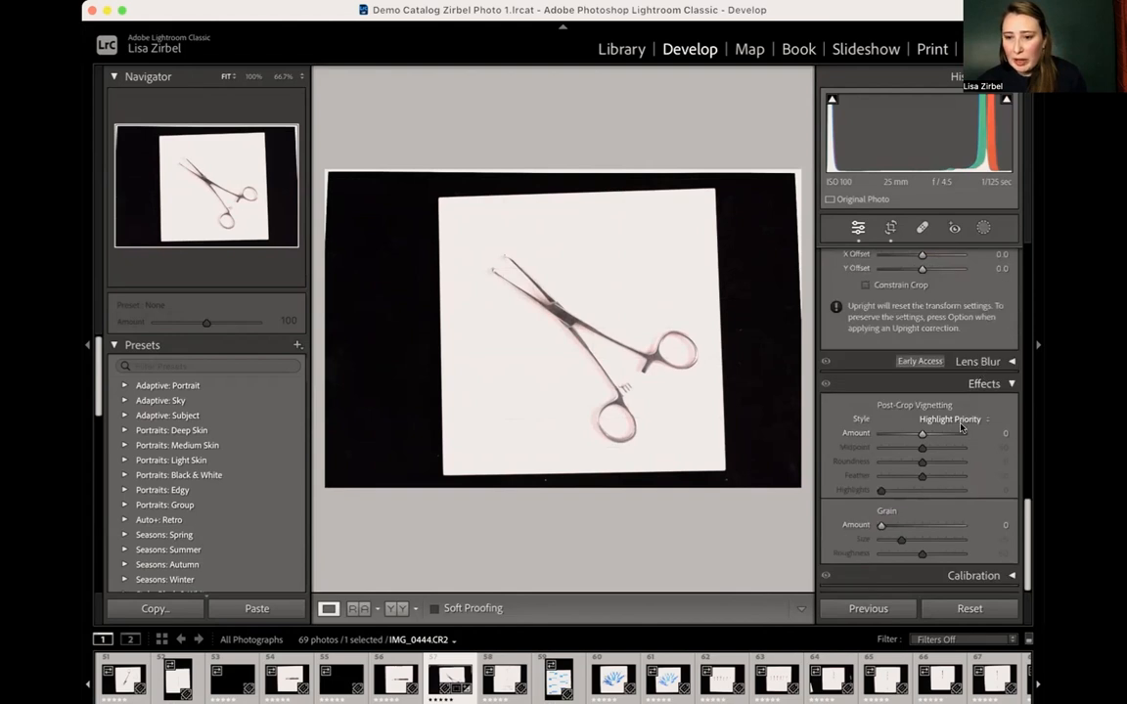
scroll(960, 428, "up", 8)
scroll(967, 396, "down", 7)
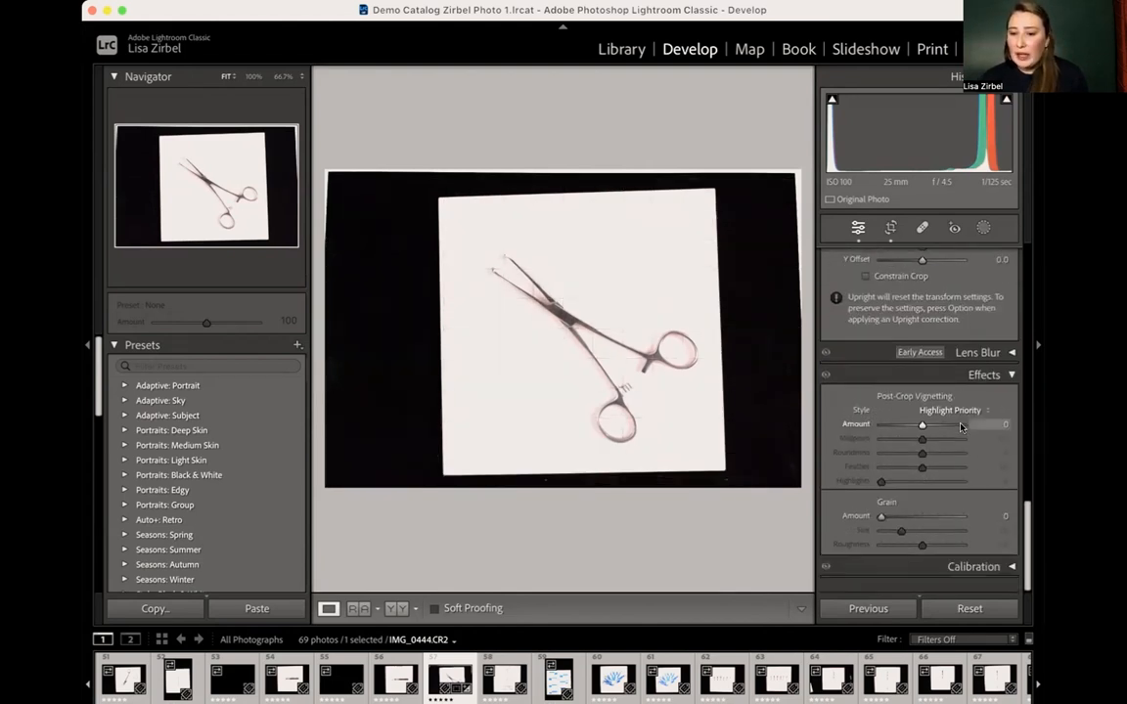
- View the Lens Blur introduction, dismiss it, and collapse the Lens Blur settings without applying the effect
left_click(975, 362)
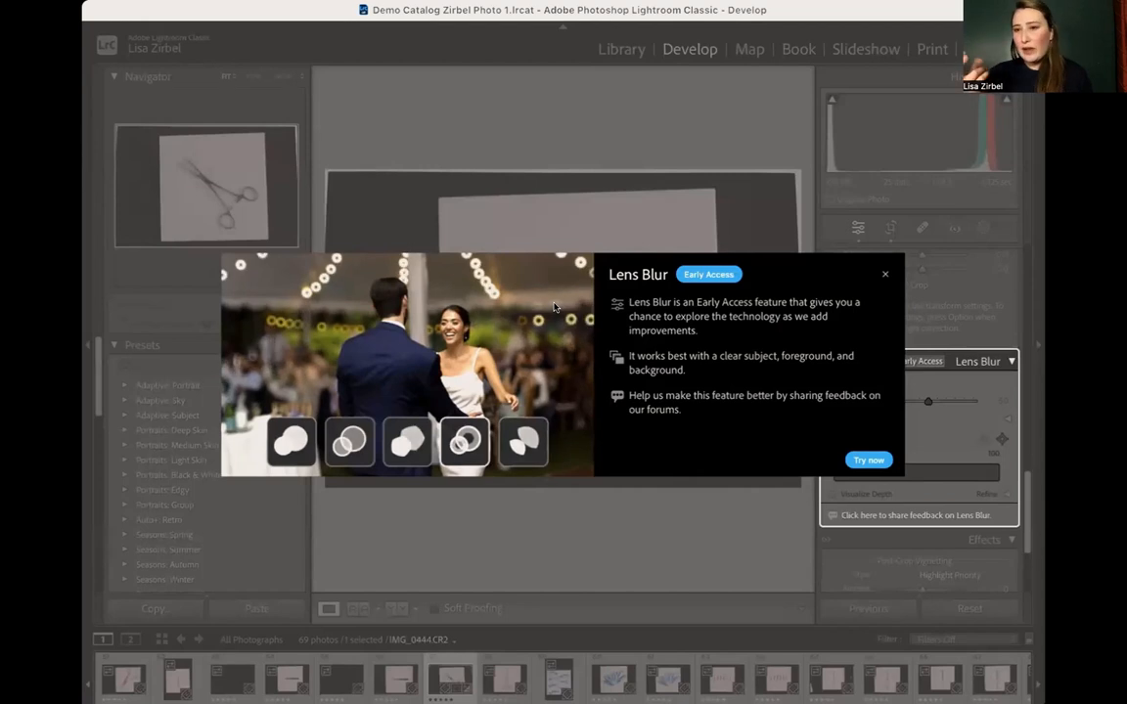
left_click(883, 276)
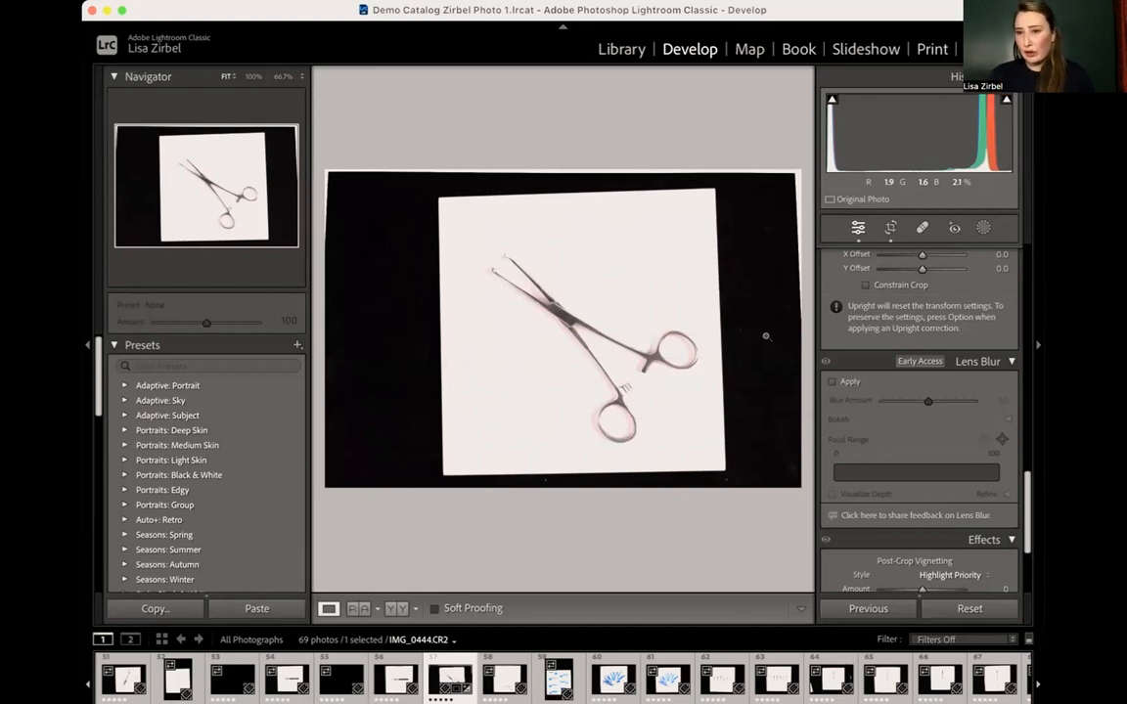
left_click(1012, 362)
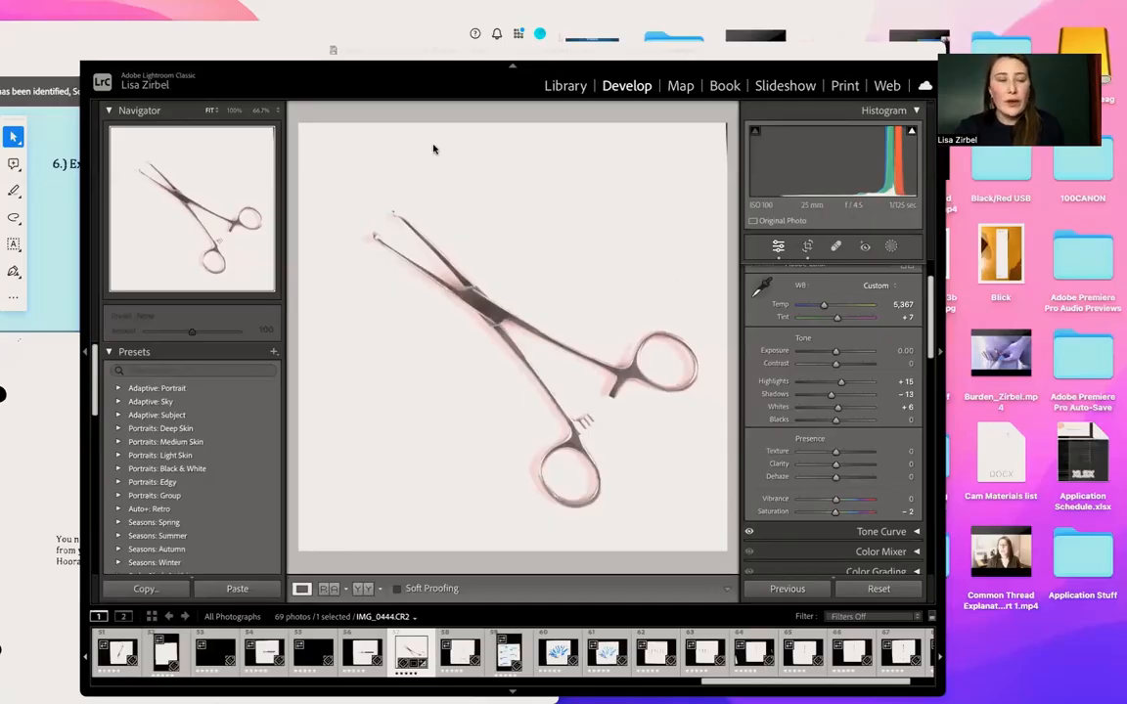
- Start exporting the cropped clamp photo to the hard drive, with the same folder as the original photo as its location
left_click(161, 55)
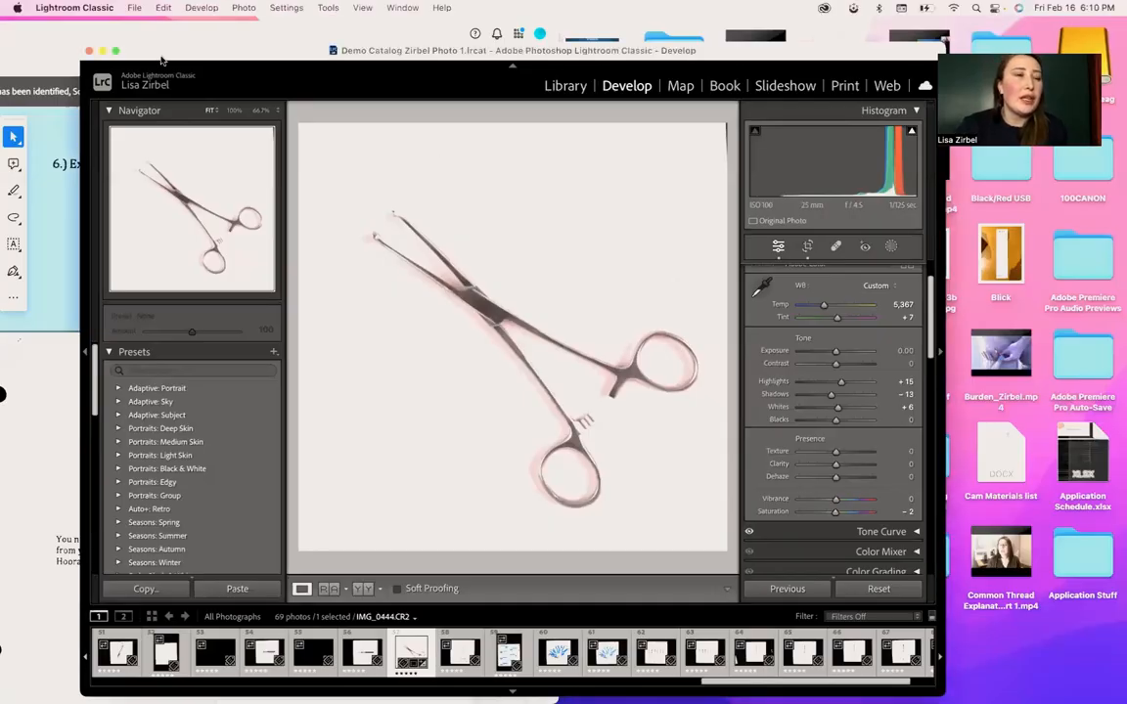
left_click(134, 8)
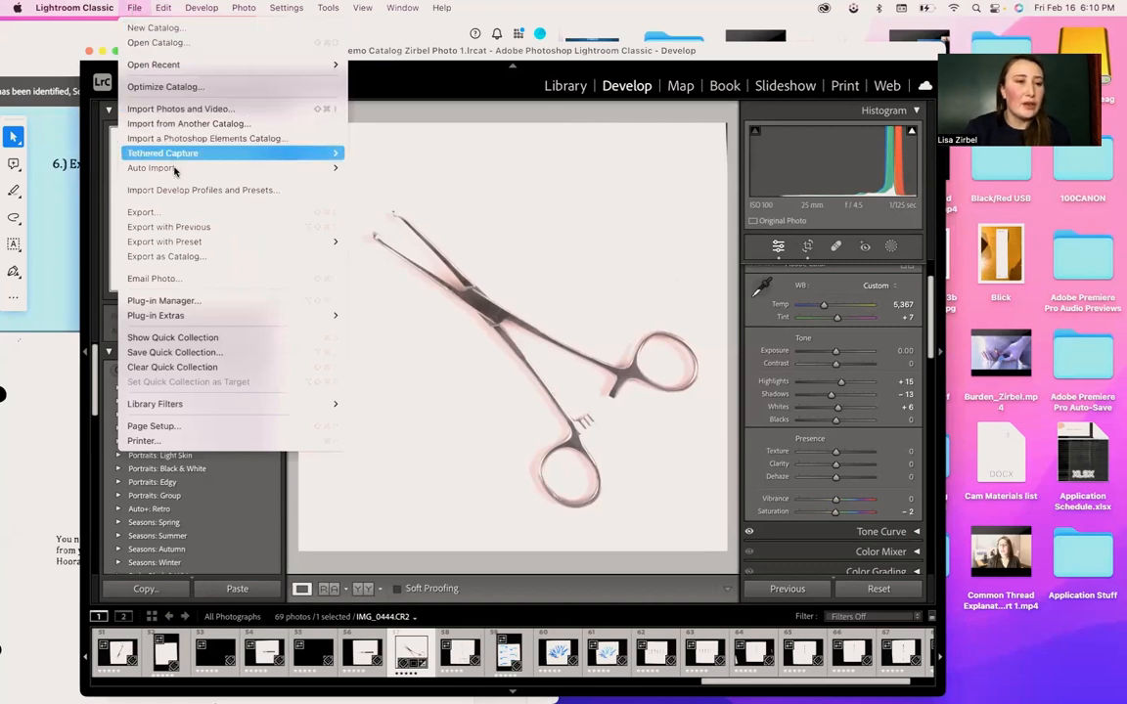
left_click(181, 214)
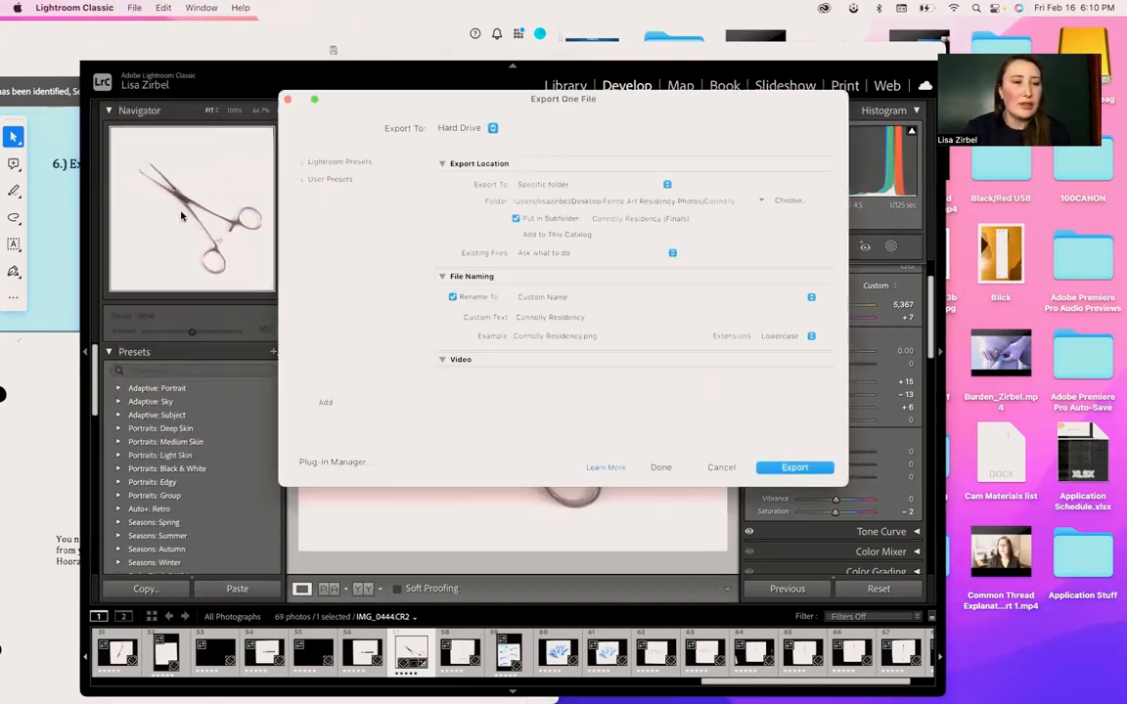
left_click(475, 129)
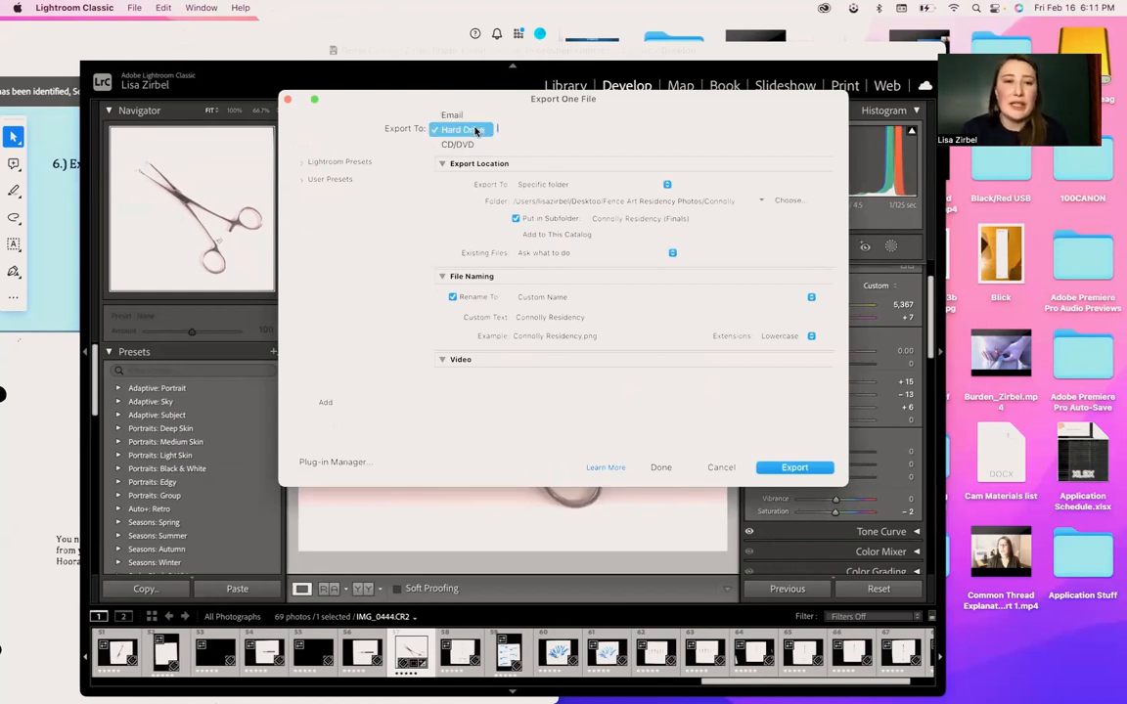
left_click(476, 130)
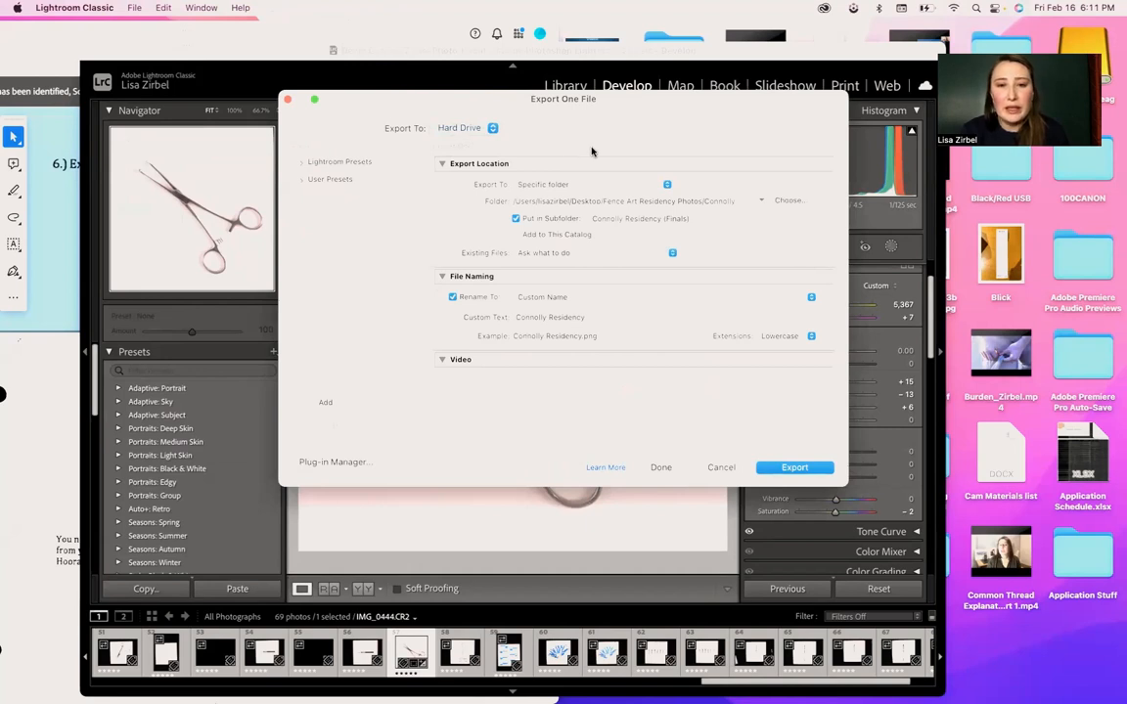
left_click(606, 185)
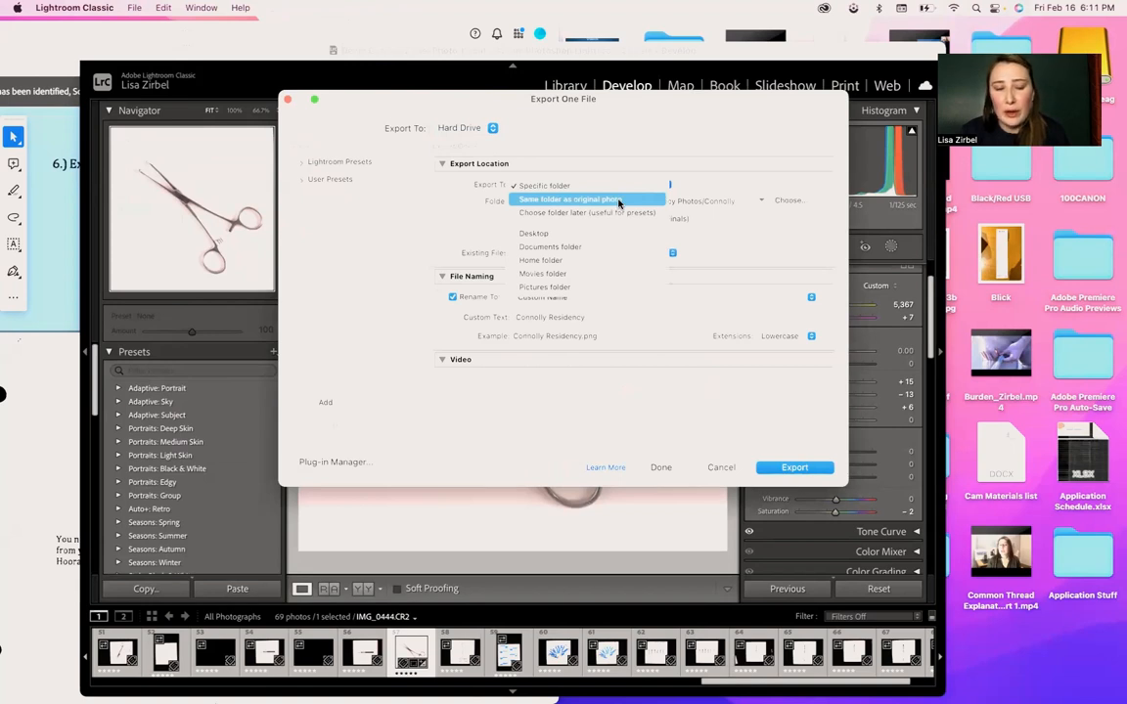
left_click(618, 200)
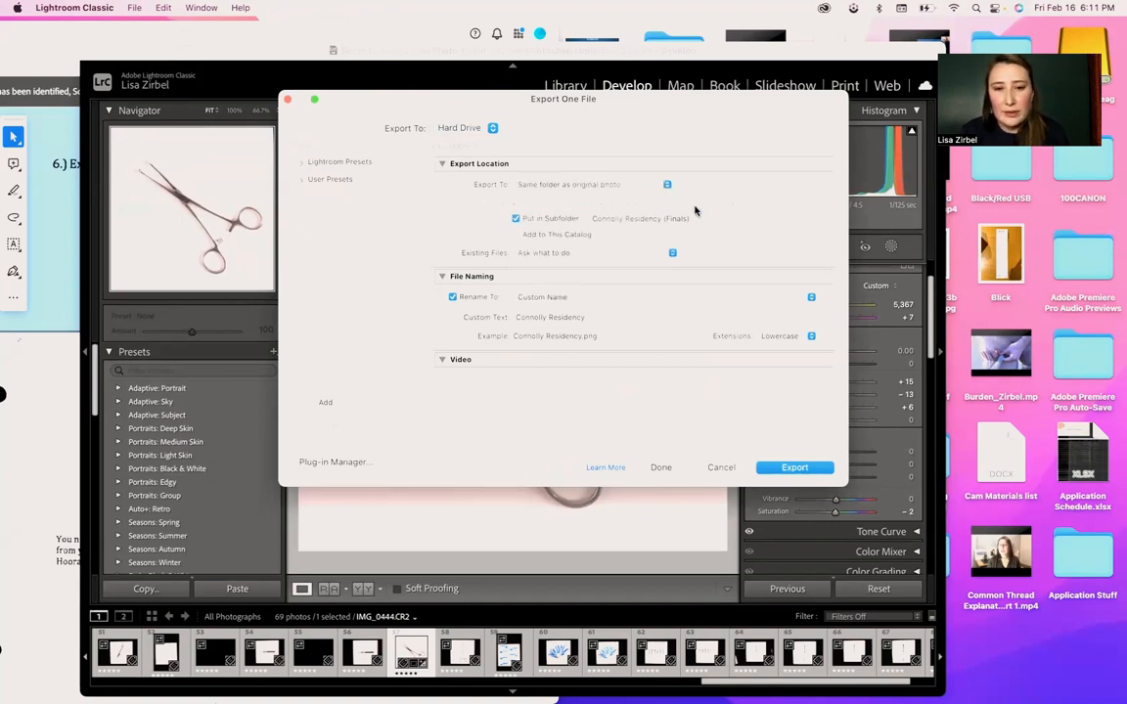
- Rename the exported file with the custom text "Medical 1"
scroll(593, 261, "down", 2)
scroll(594, 261, "down", 1)
left_click(573, 224)
left_click(582, 225)
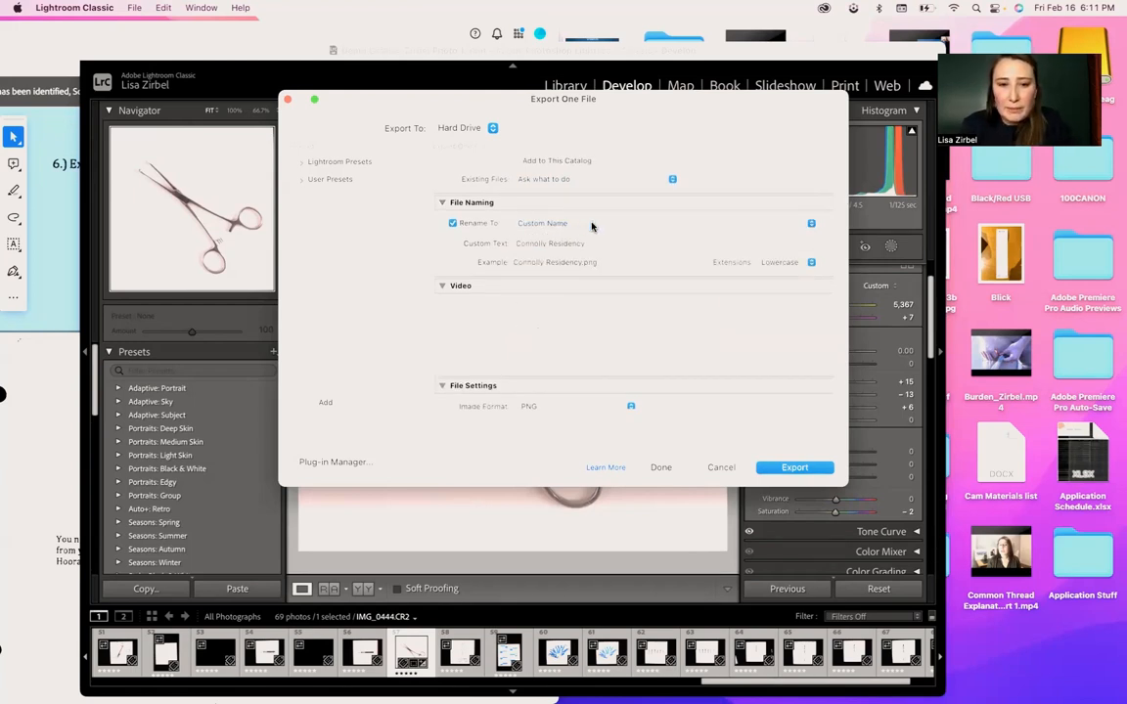
left_click(587, 244)
type("Medical 1")
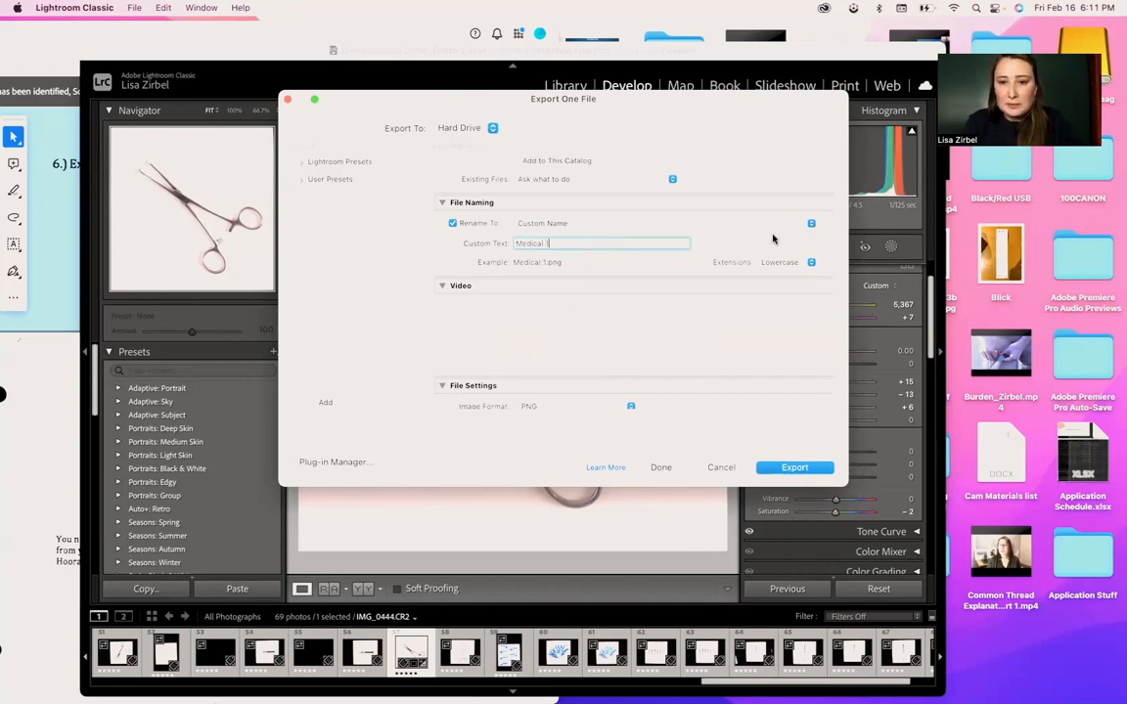
- Review the export's file settings and the available image formats, keeping PNG
scroll(667, 262, "down", 2)
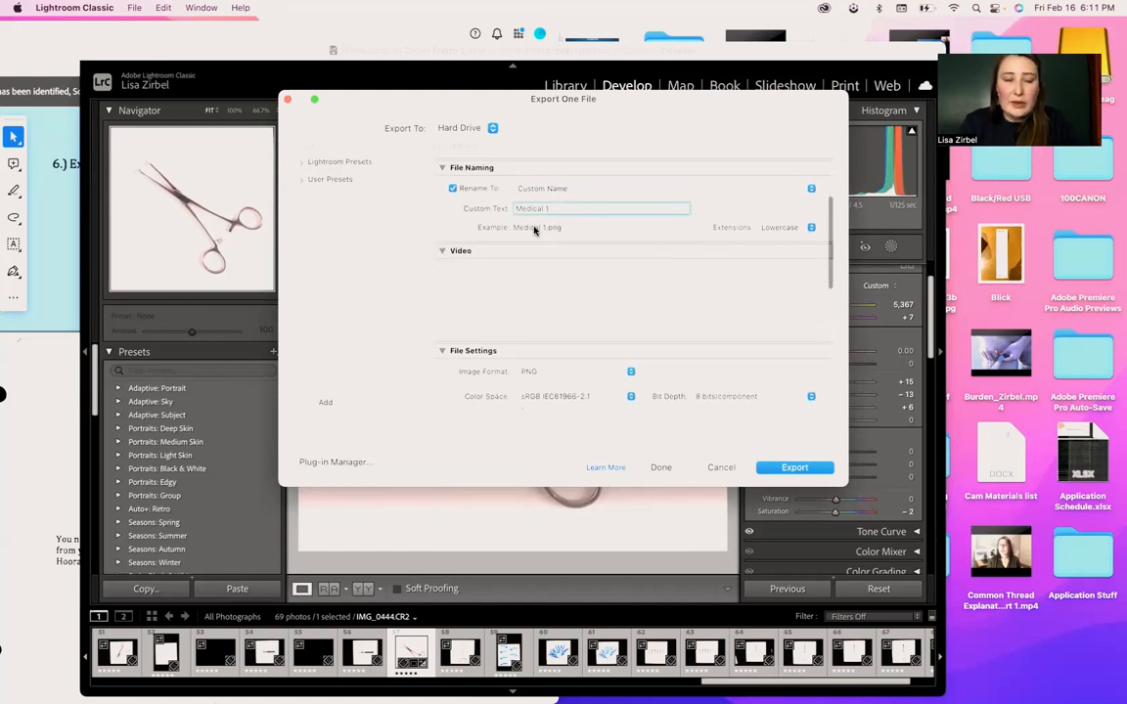
scroll(616, 256, "down", 3)
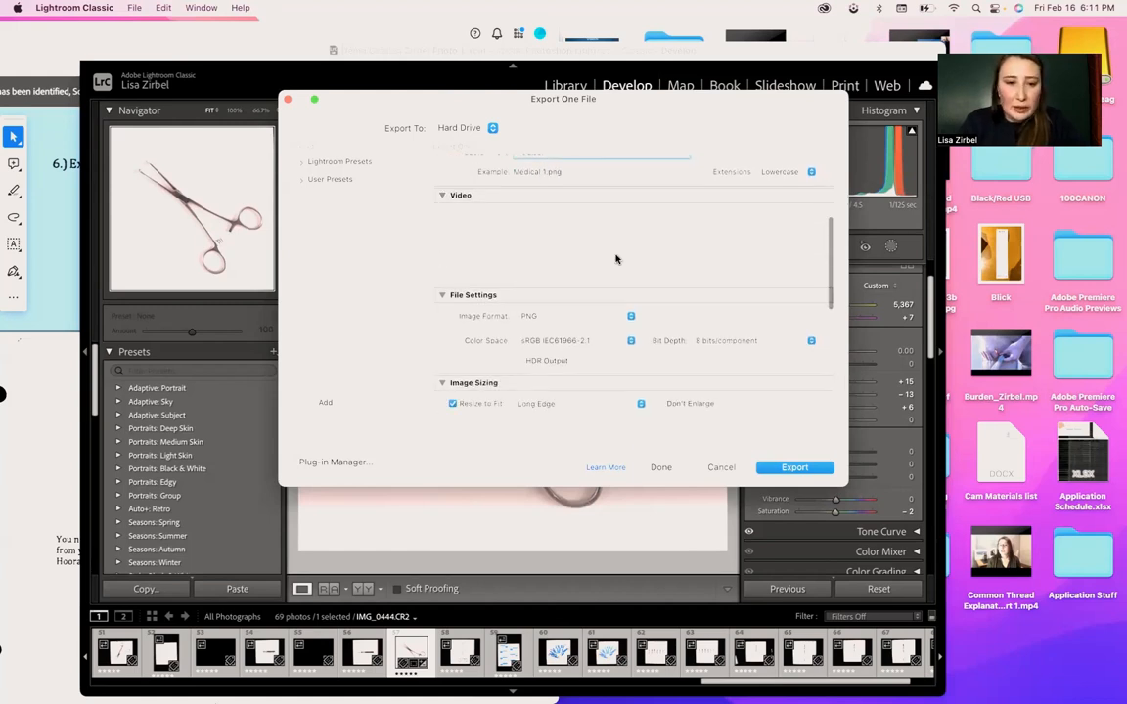
scroll(615, 259, "down", 4)
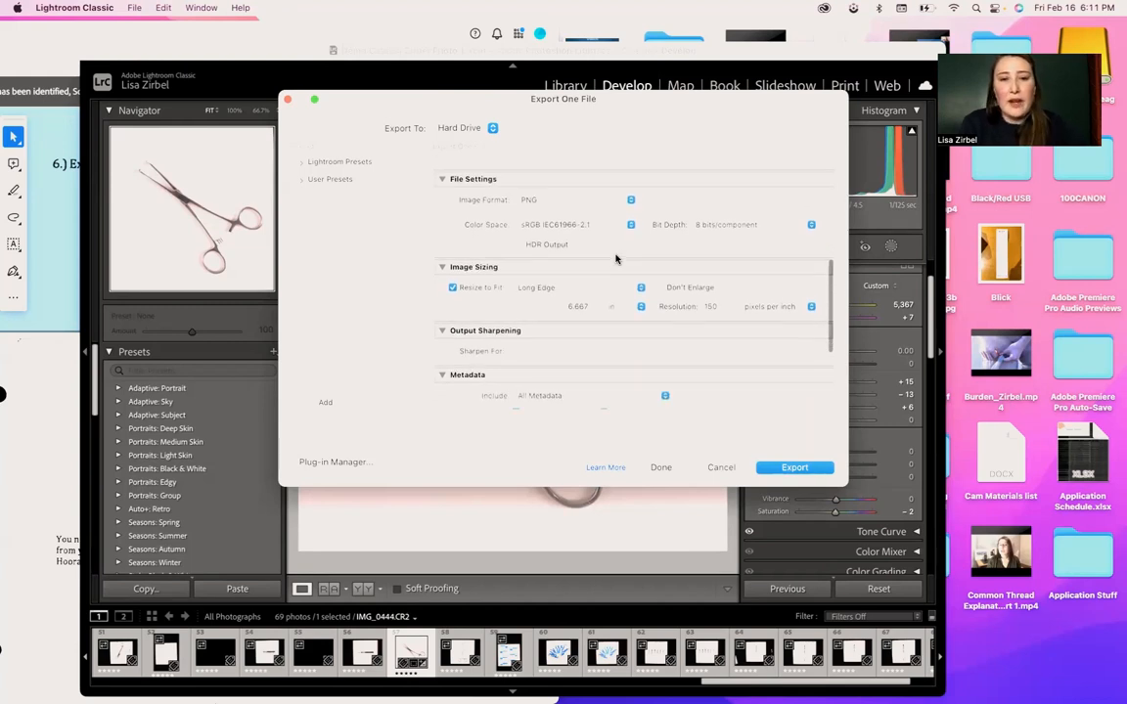
left_click(607, 199)
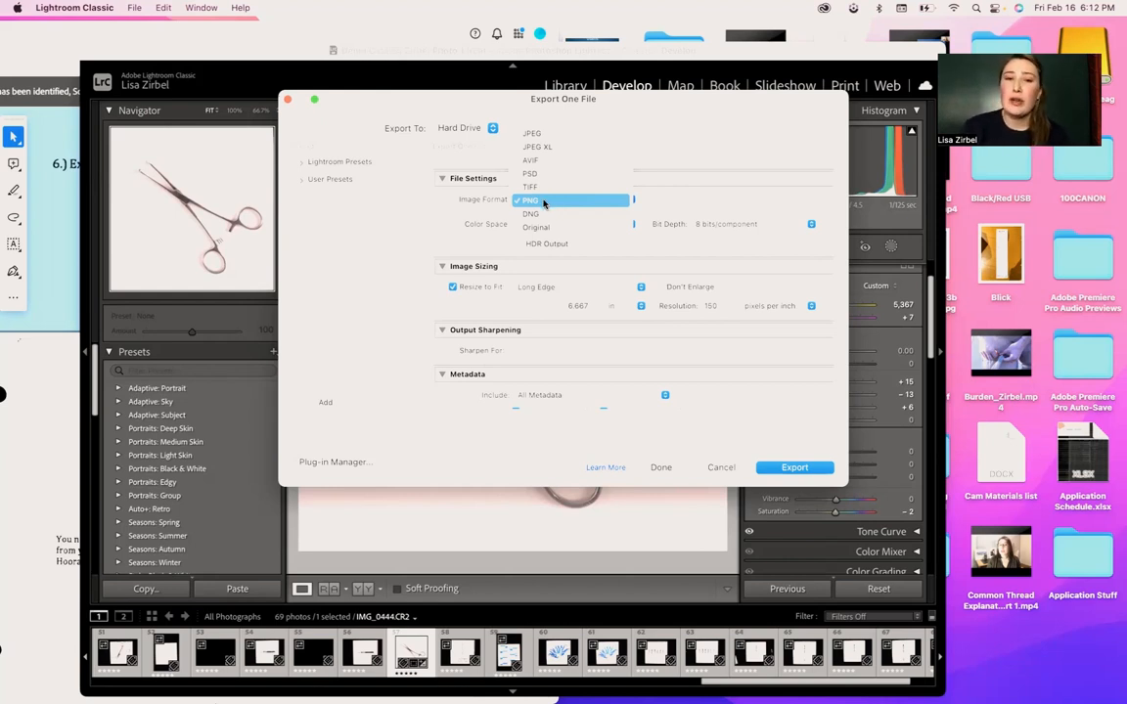
left_click(426, 213)
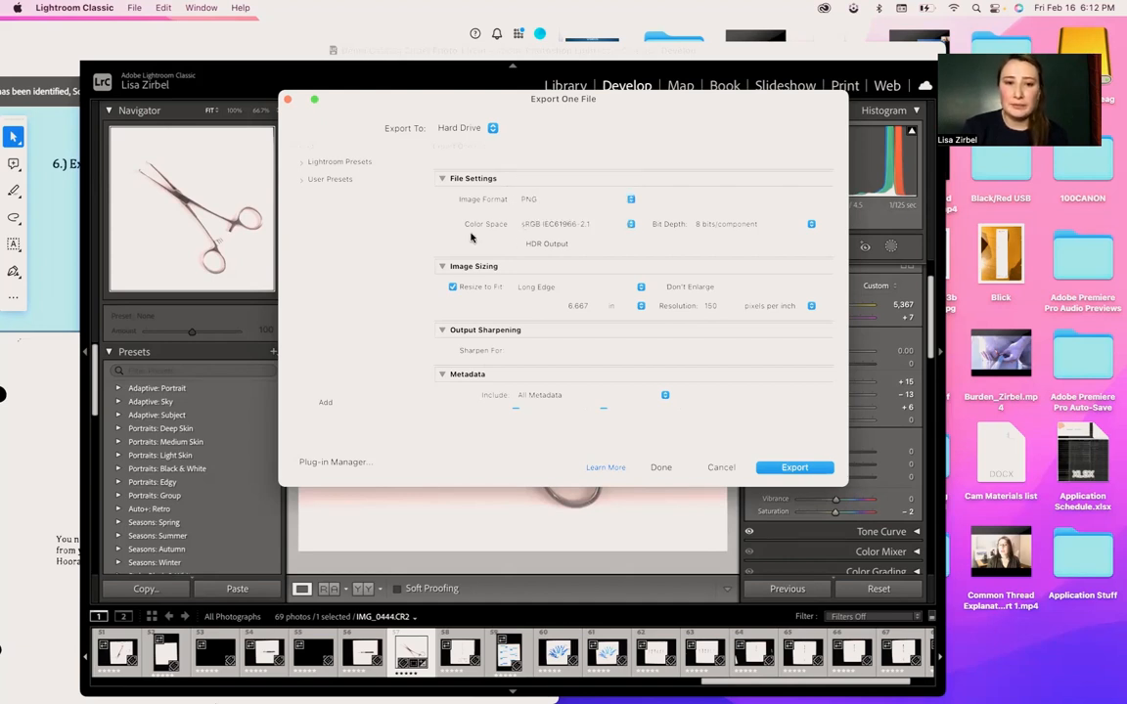
- Review the color space and bit depth choices for the PNG export, keeping sRGB IEC61966-2.1 and 8 bits/component
left_click(605, 225)
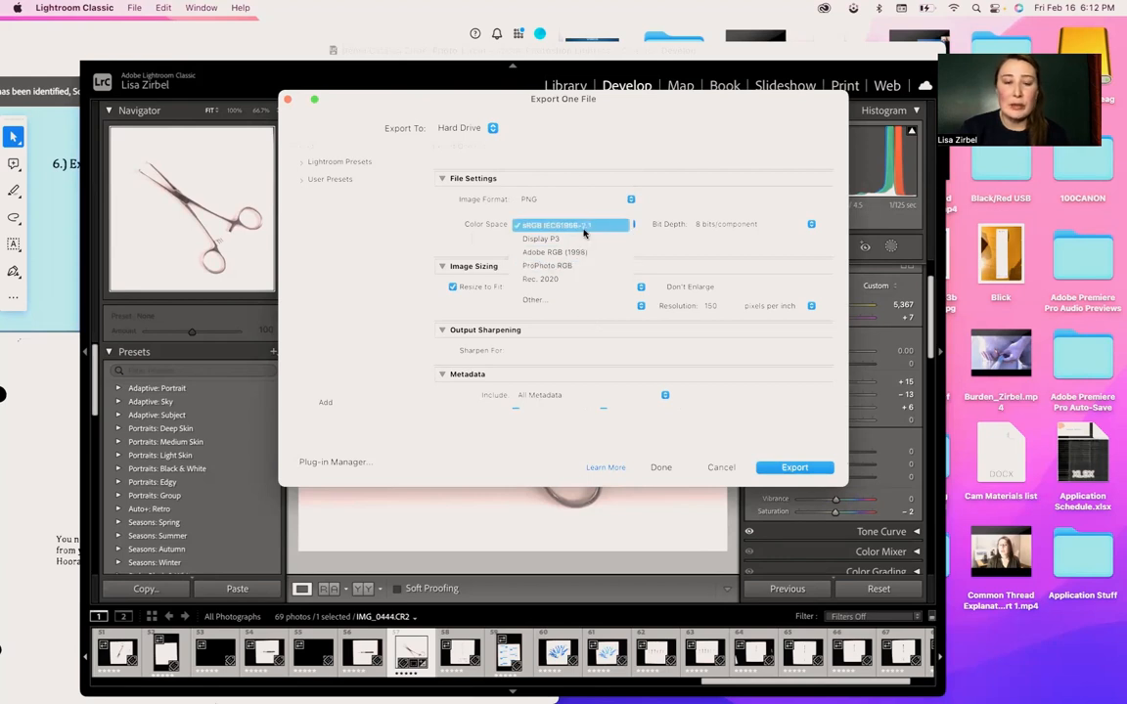
left_click(587, 227)
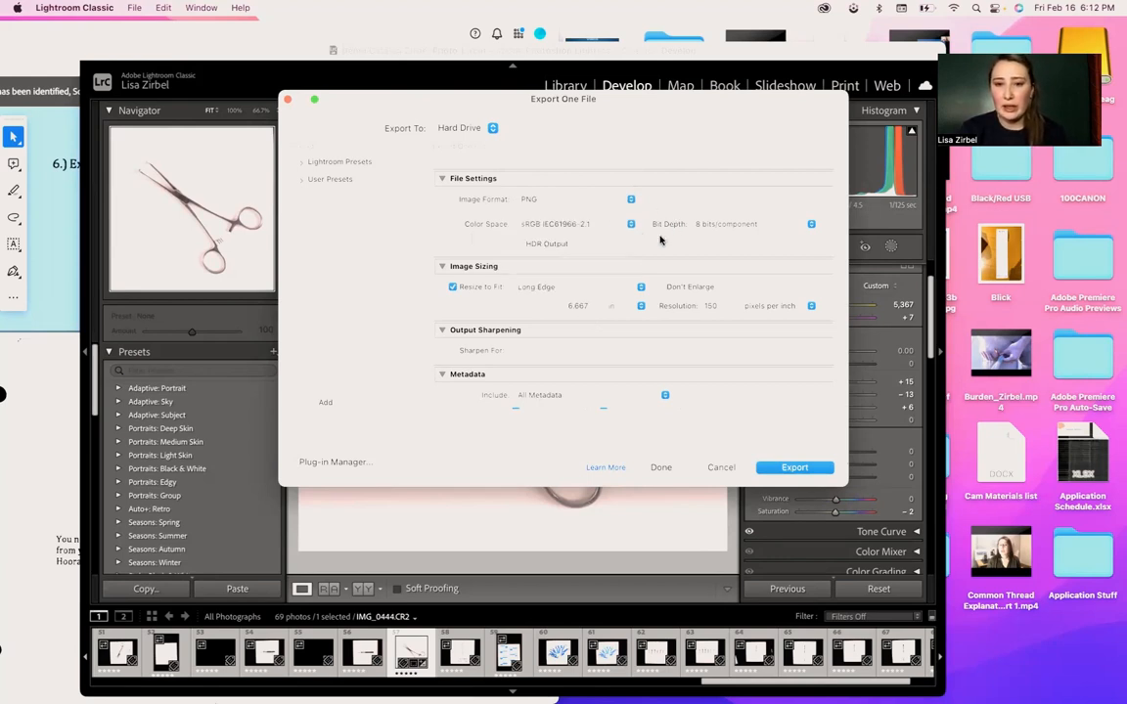
left_click(739, 226)
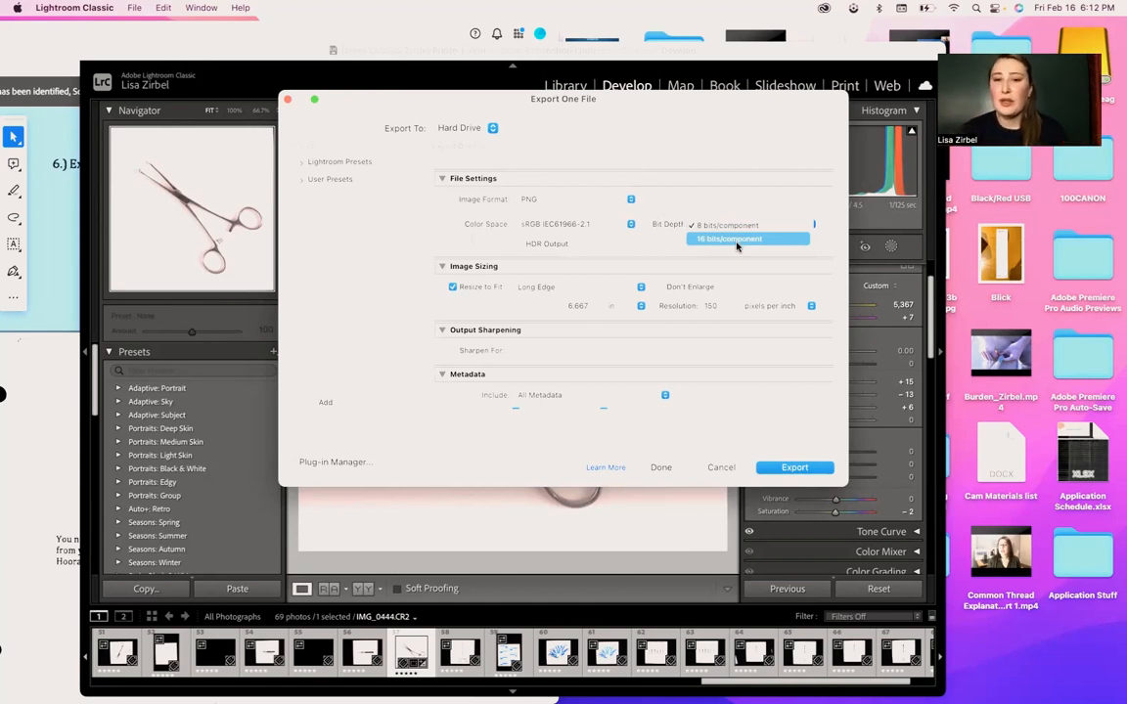
left_click(682, 210)
- Keep Resize to Fit enabled for the export, and set it to Dimensions measured in pixels
scroll(608, 235, "down", 2)
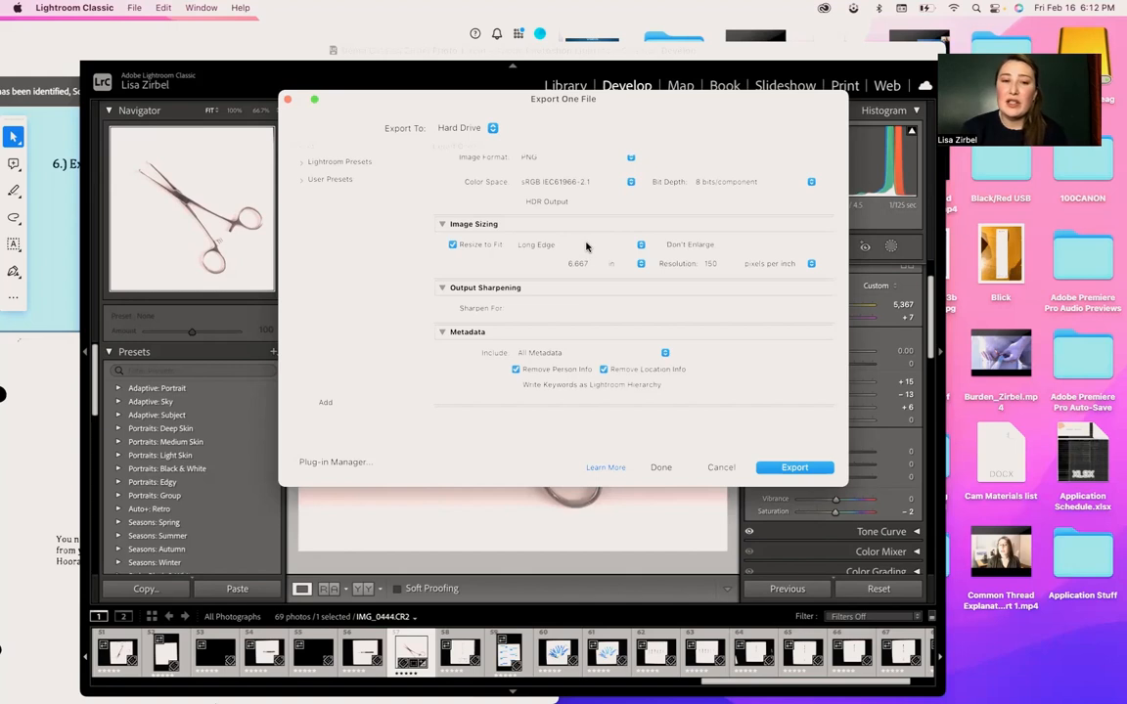
left_click(453, 246)
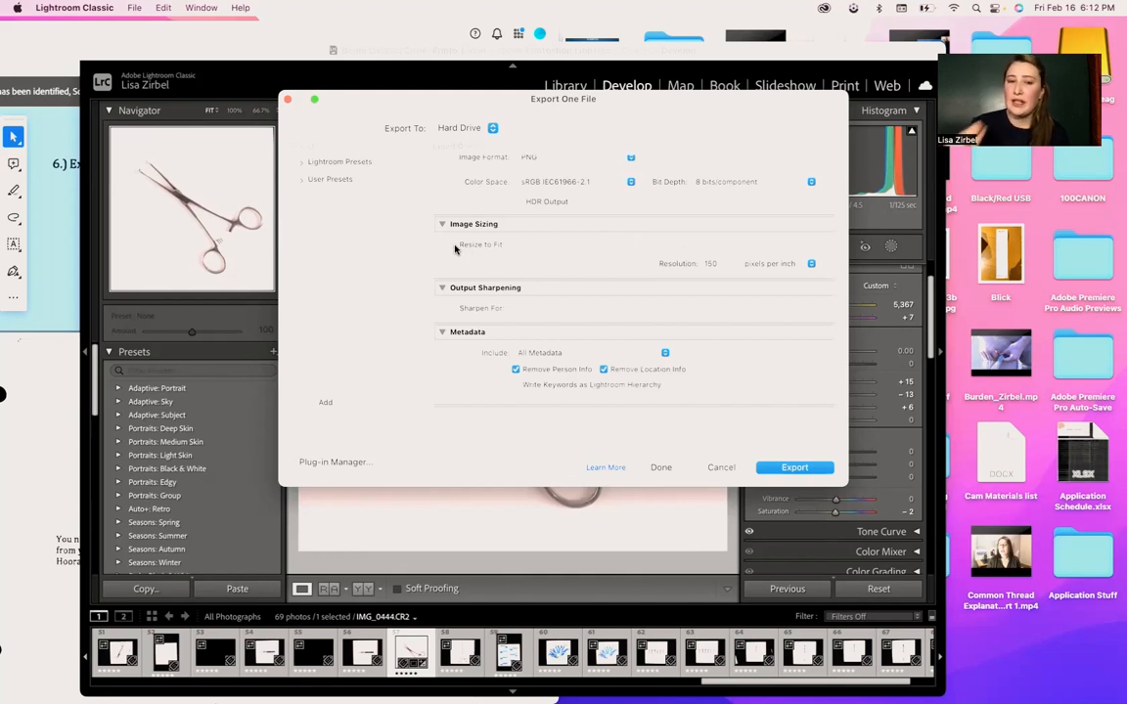
left_click(453, 246)
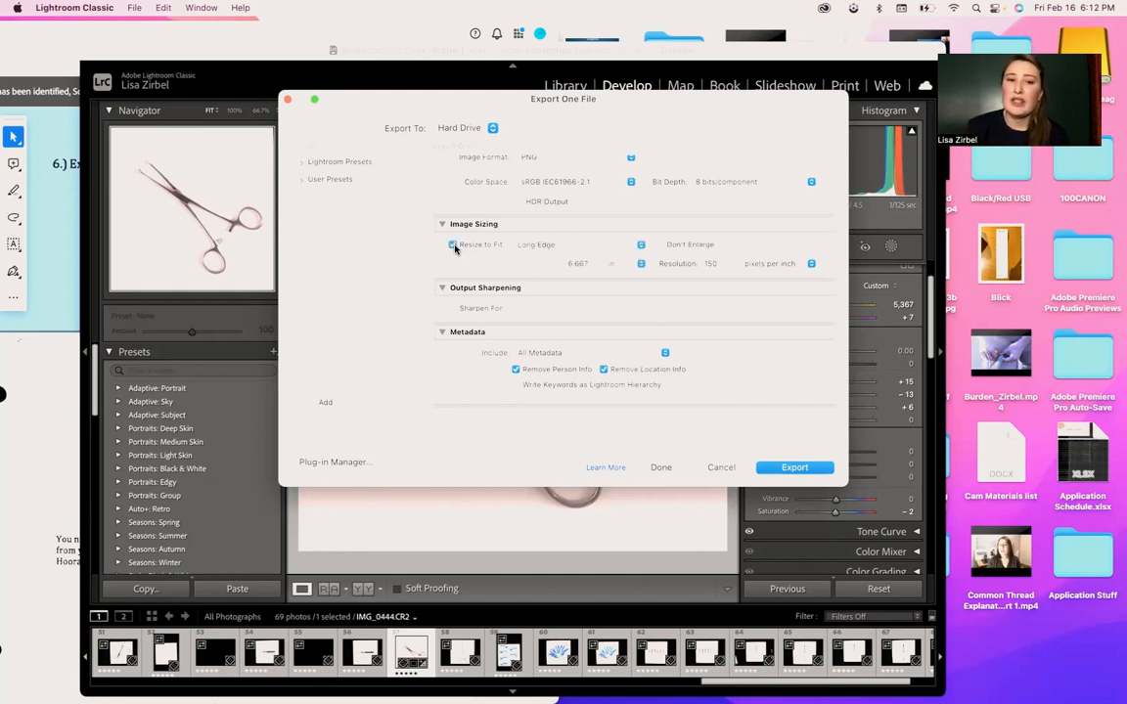
left_click(578, 248)
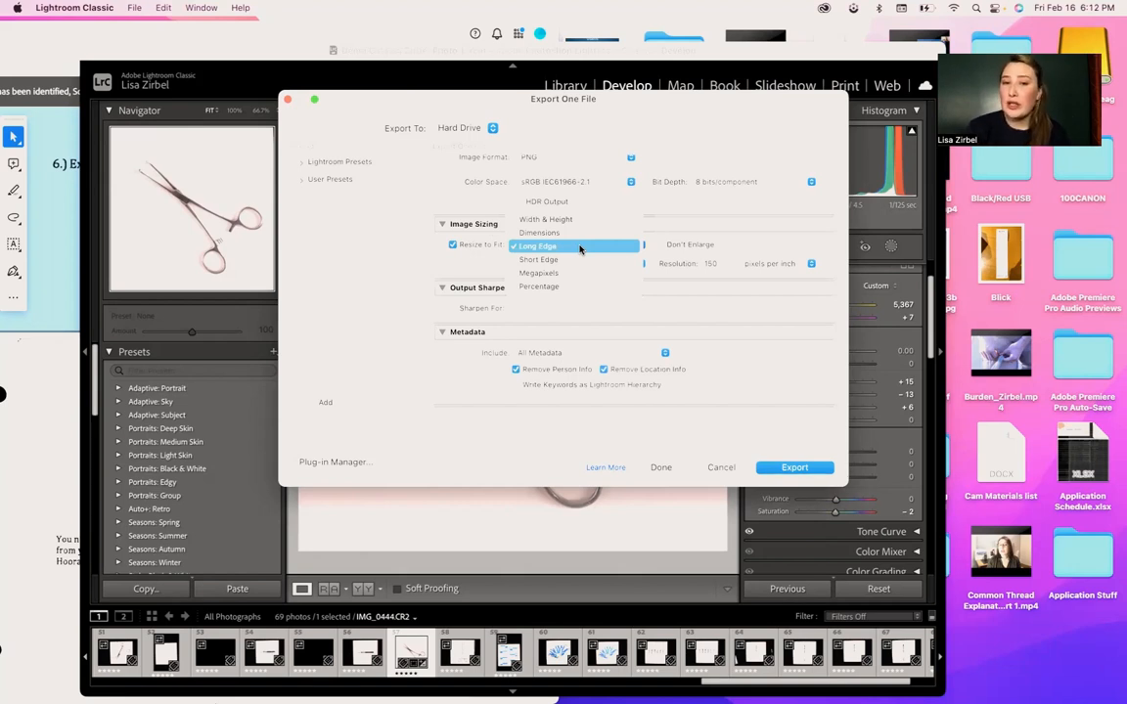
left_click(565, 232)
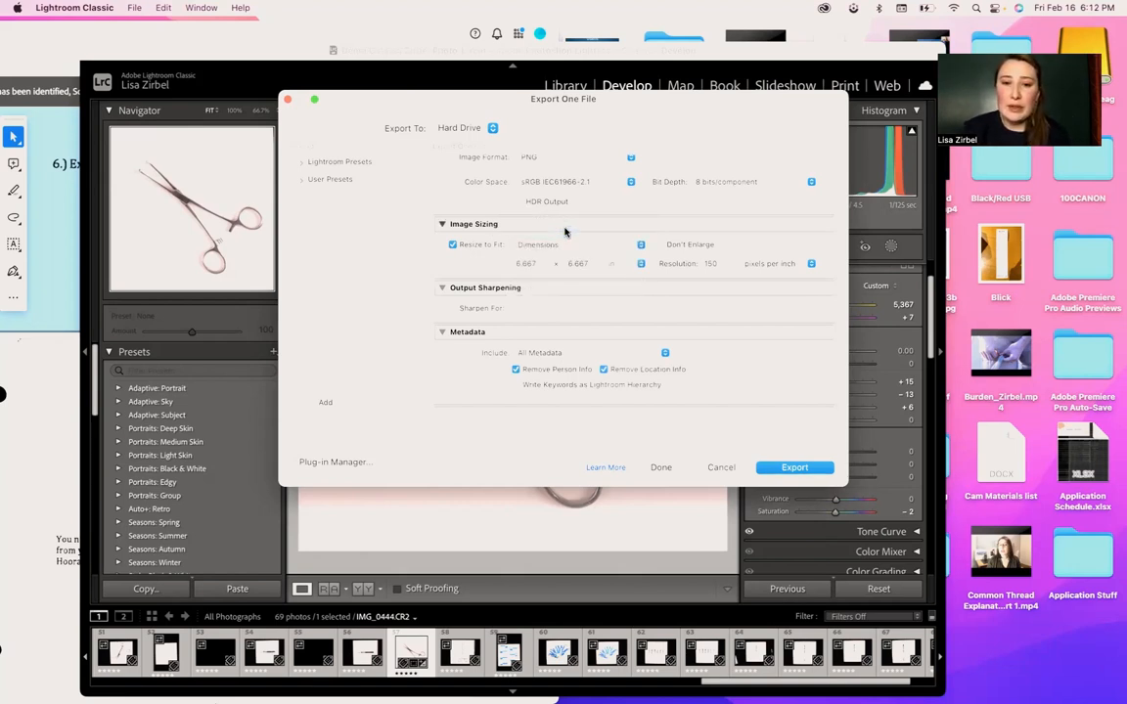
left_click(629, 262)
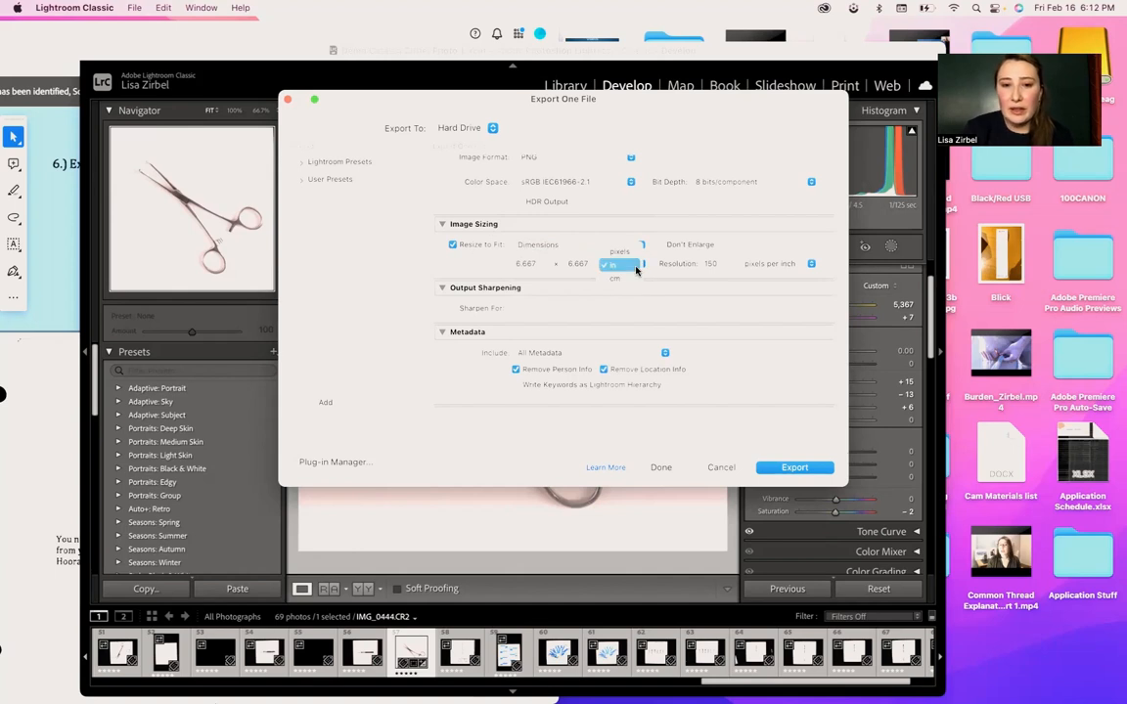
left_click(631, 254)
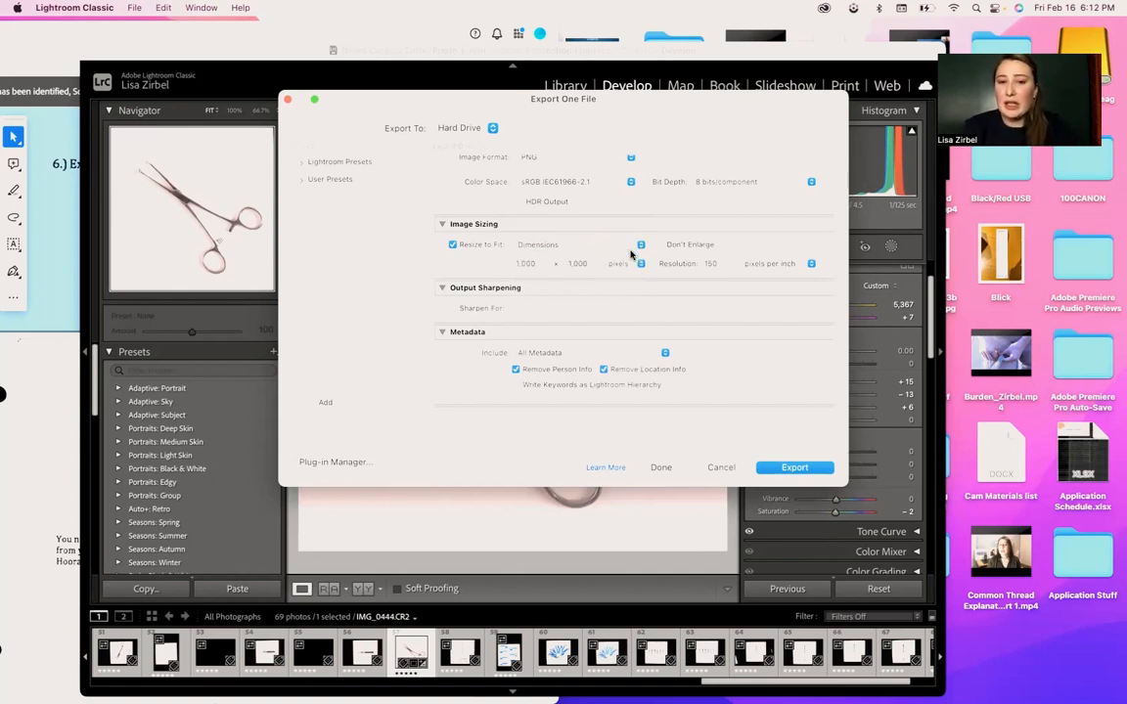
- Set the export dimensions to 1,920 by 1,920 pixels
left_click(537, 264)
right_click(537, 265)
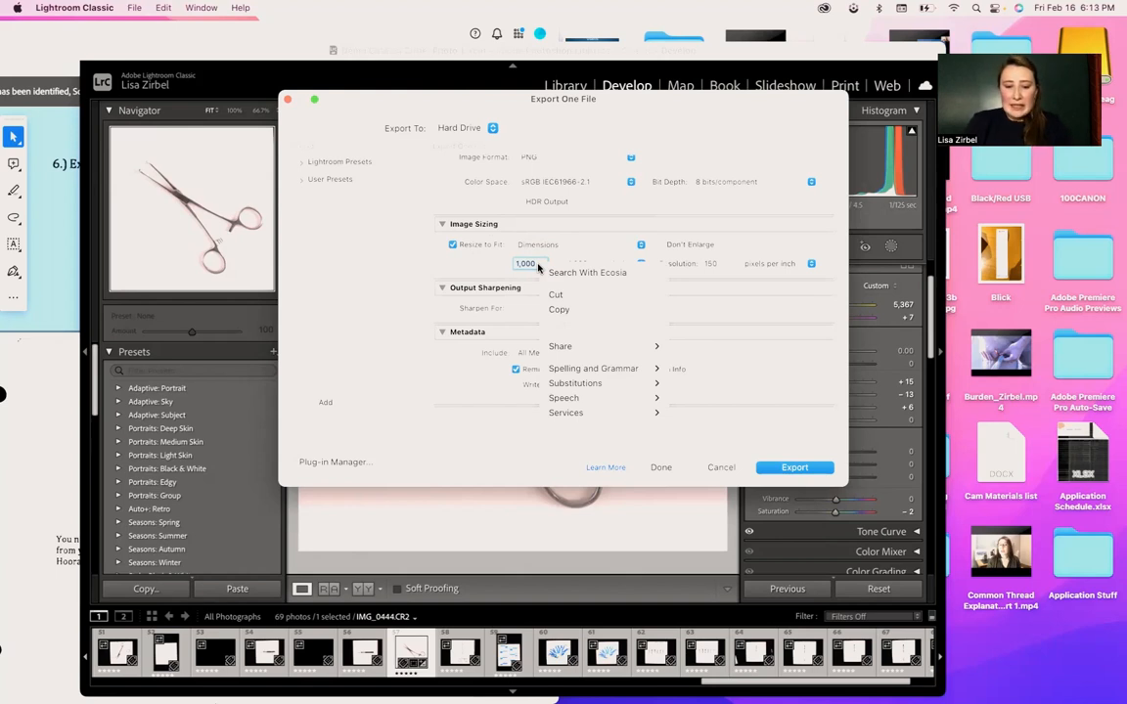
key("c")
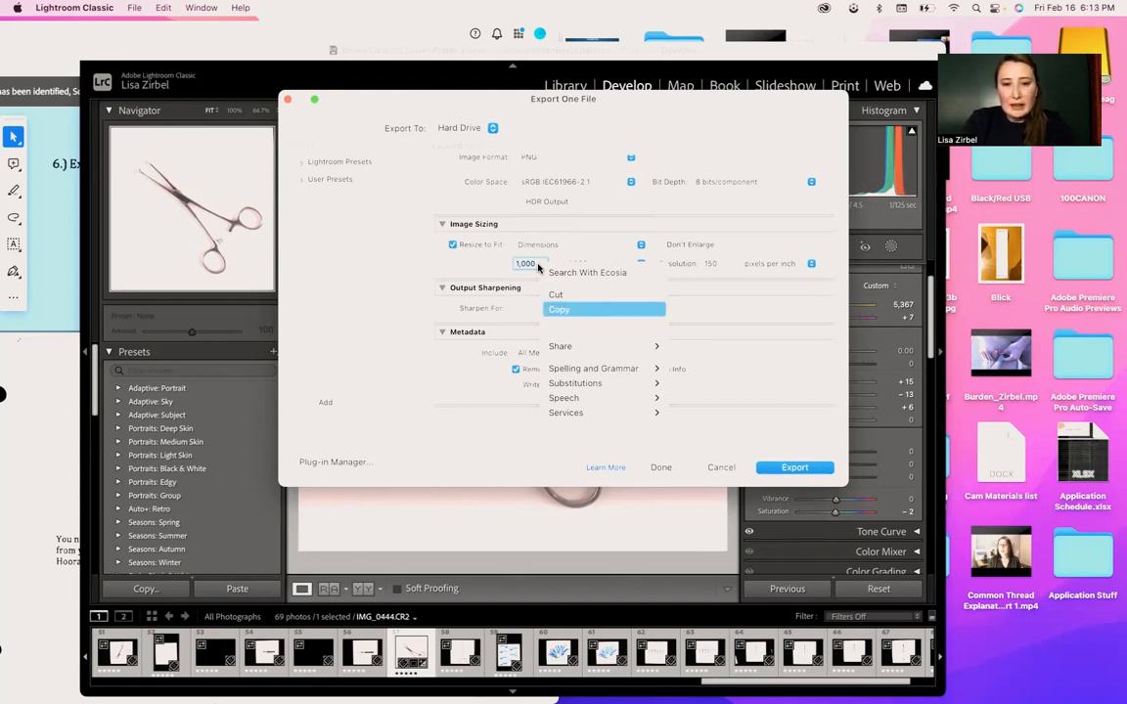
left_click(493, 262)
type("1,92")
type("0")
left_click(587, 264)
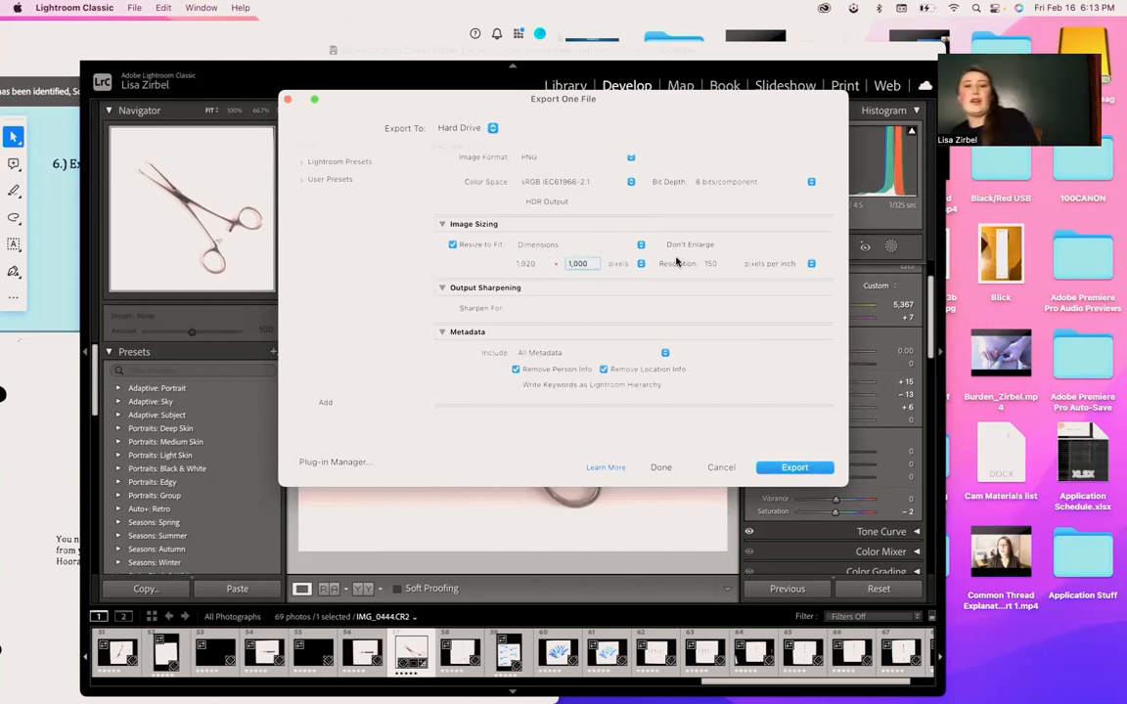
type("1920")
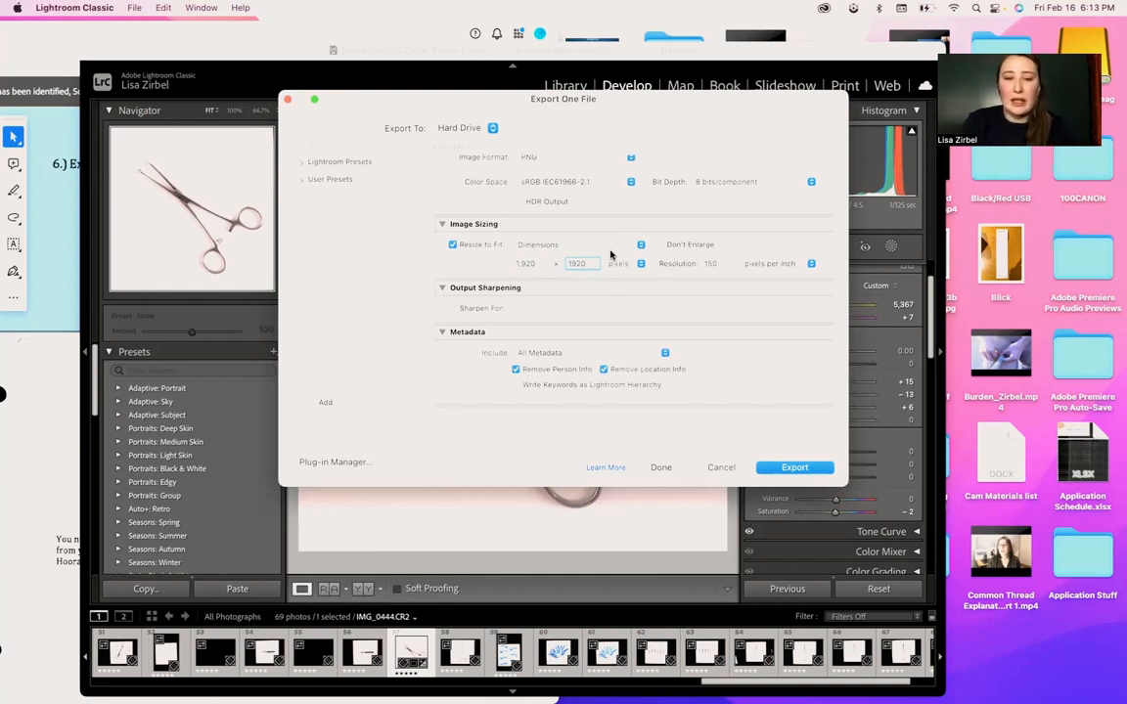
left_click(489, 256)
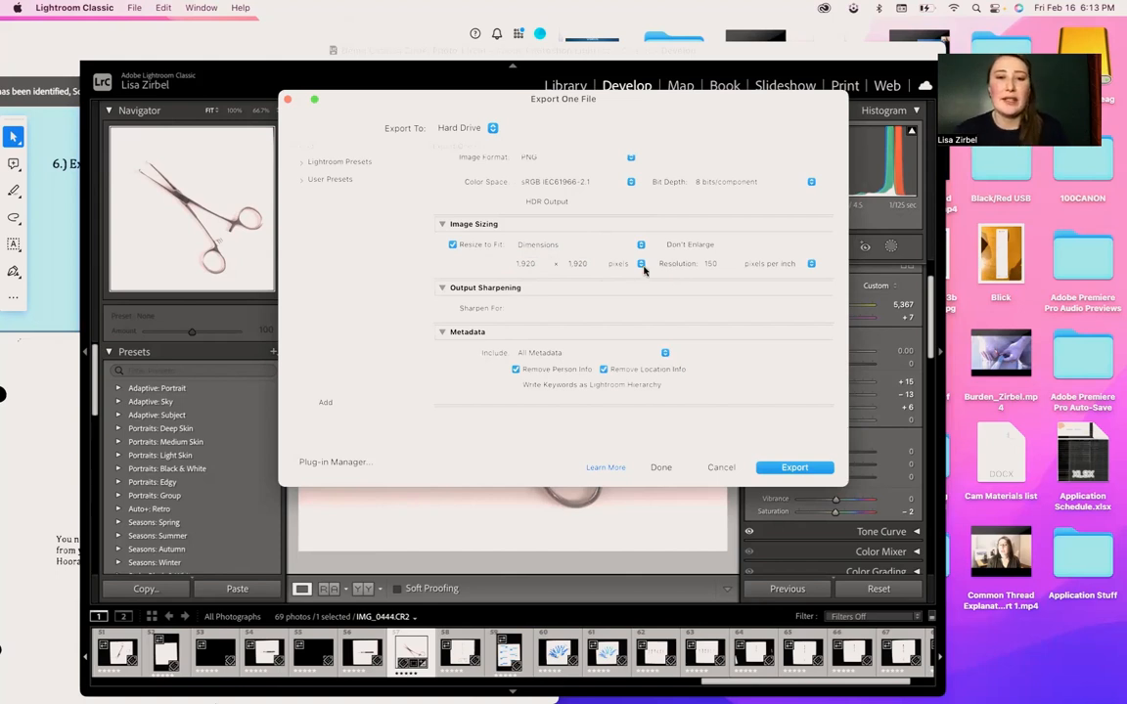
- Try a different export resolution, such as 75, and return it to 150 pixels per inch
left_click(728, 265)
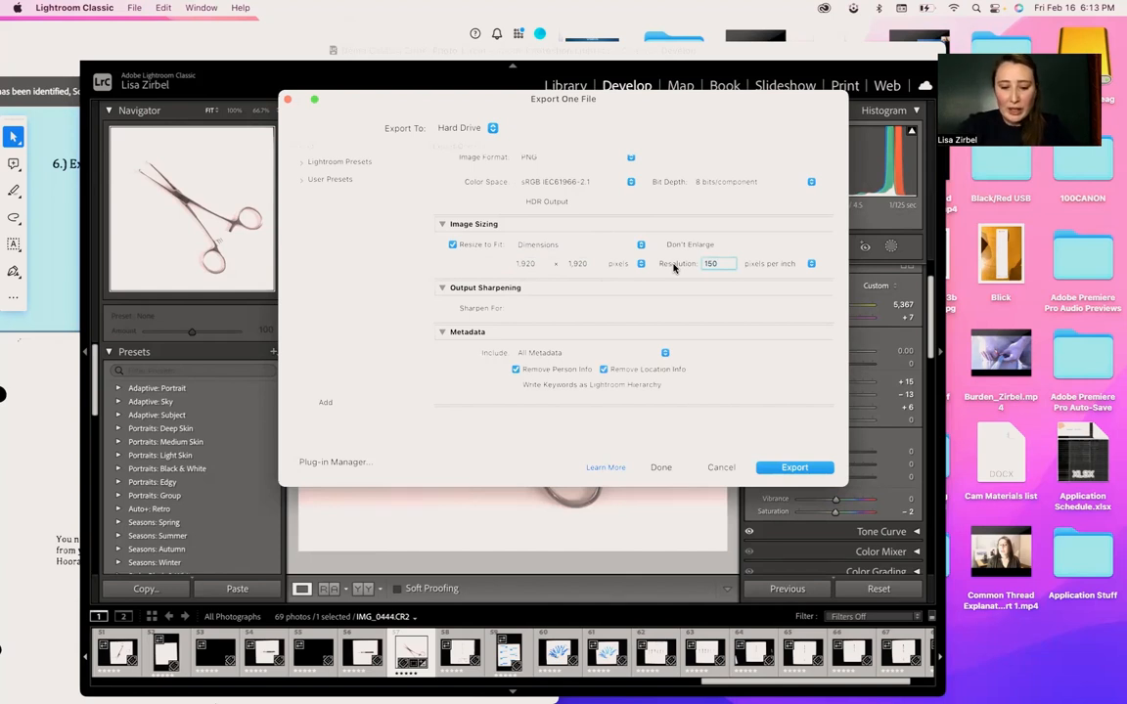
key("BackSpace")
key("BackSpace")
key("BackSpace")
type("75")
key("BackSpace")
type("150")
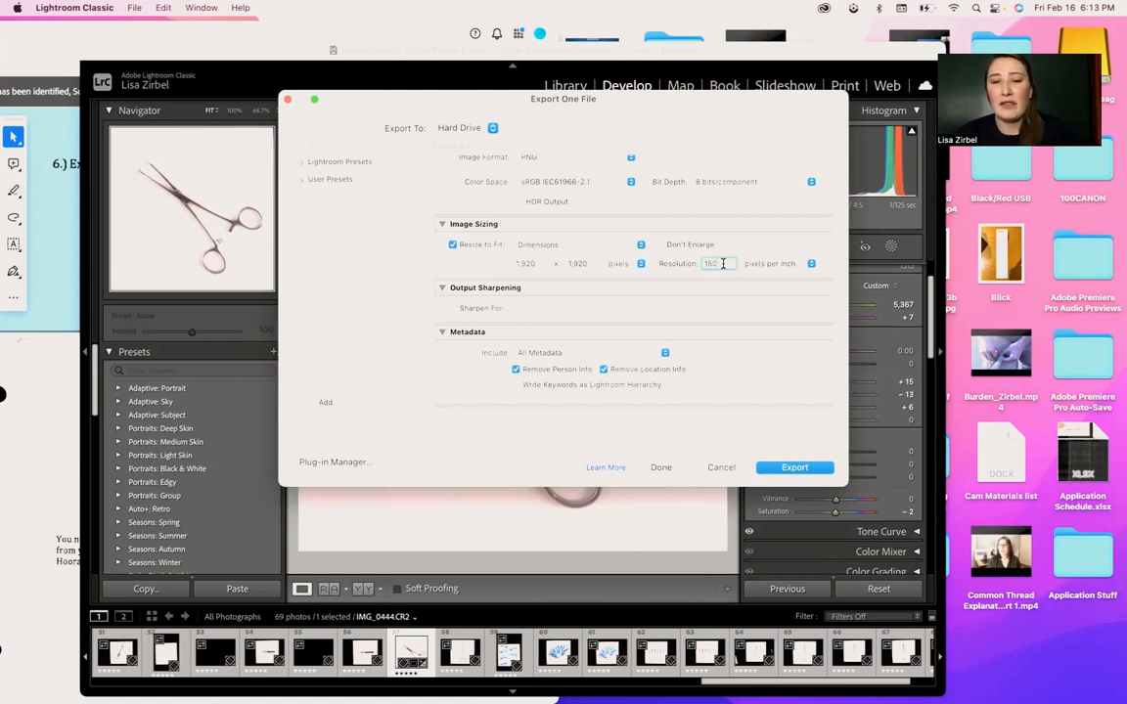
- Review the sharpening, metadata, watermarking and post-processing settings, and export the photo
scroll(723, 265, "down", 4)
scroll(723, 267, "down", 2)
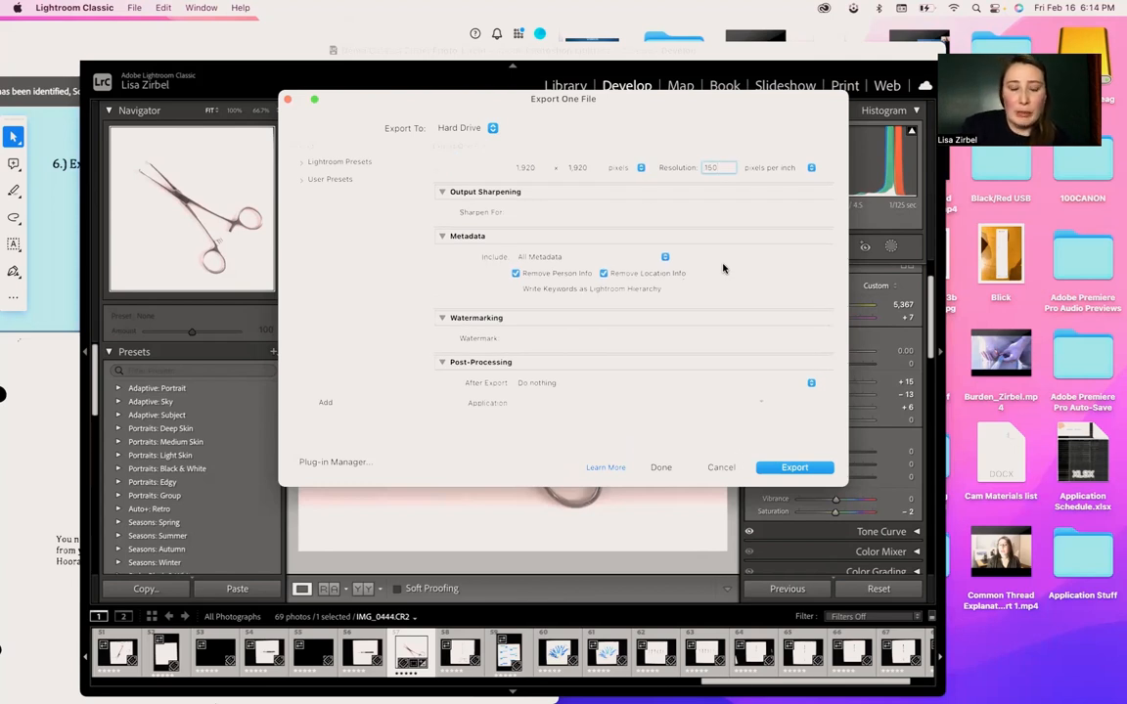
scroll(723, 268, "down", 1)
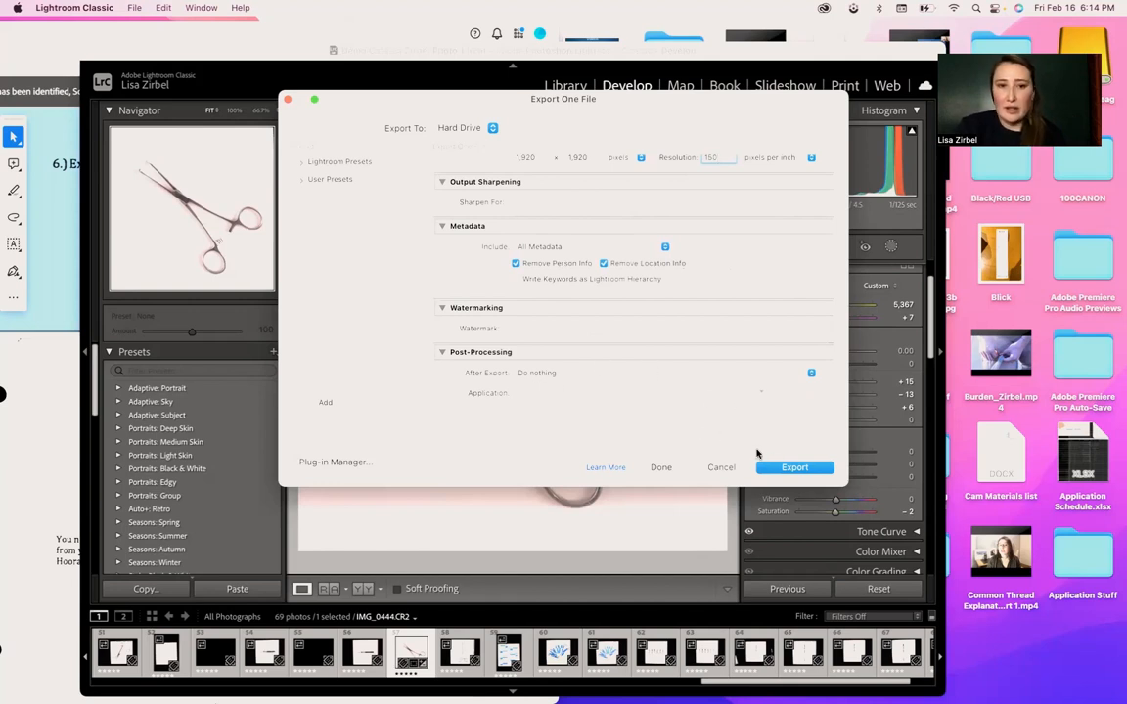
left_click(795, 467)
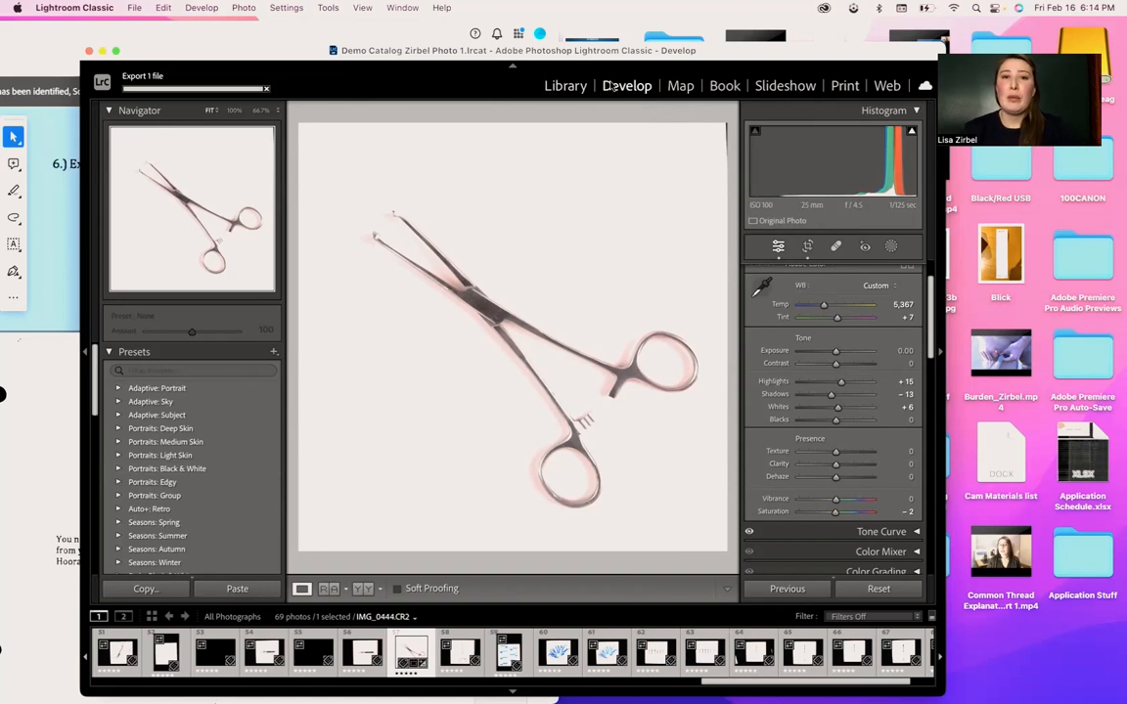
- Switch to the Print module and apply the 4x5 Contact Sheet template
left_click(846, 86)
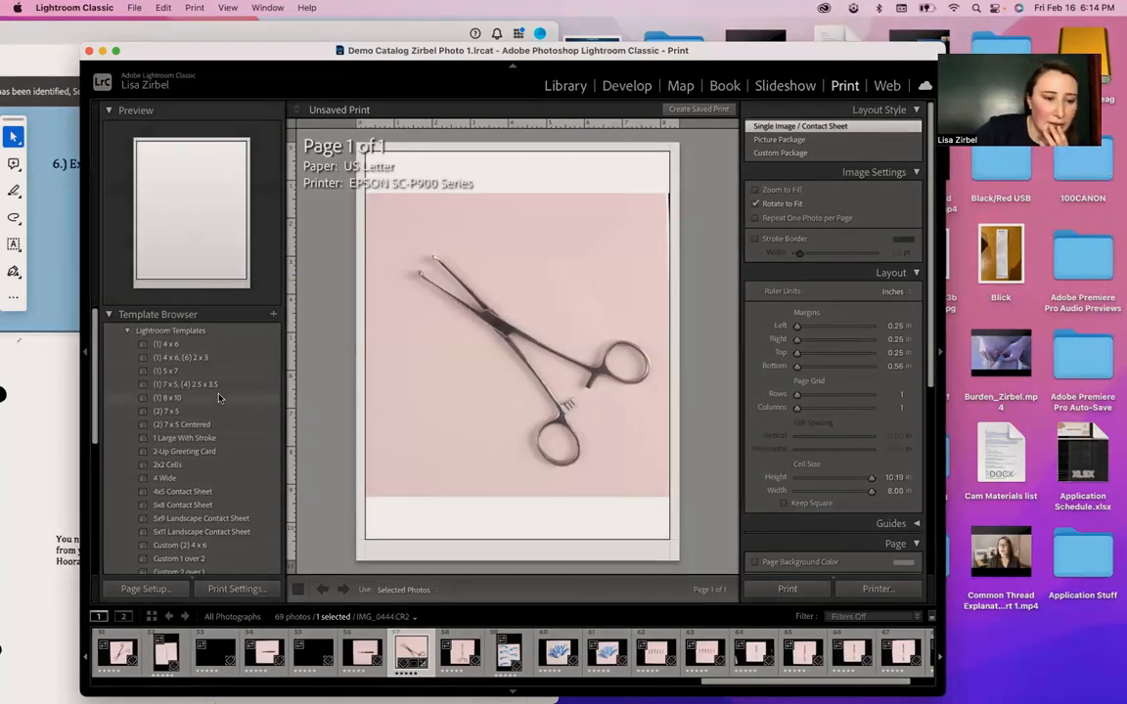
scroll(219, 397, "down", 5)
scroll(219, 397, "down", 5)
scroll(219, 397, "up", 3)
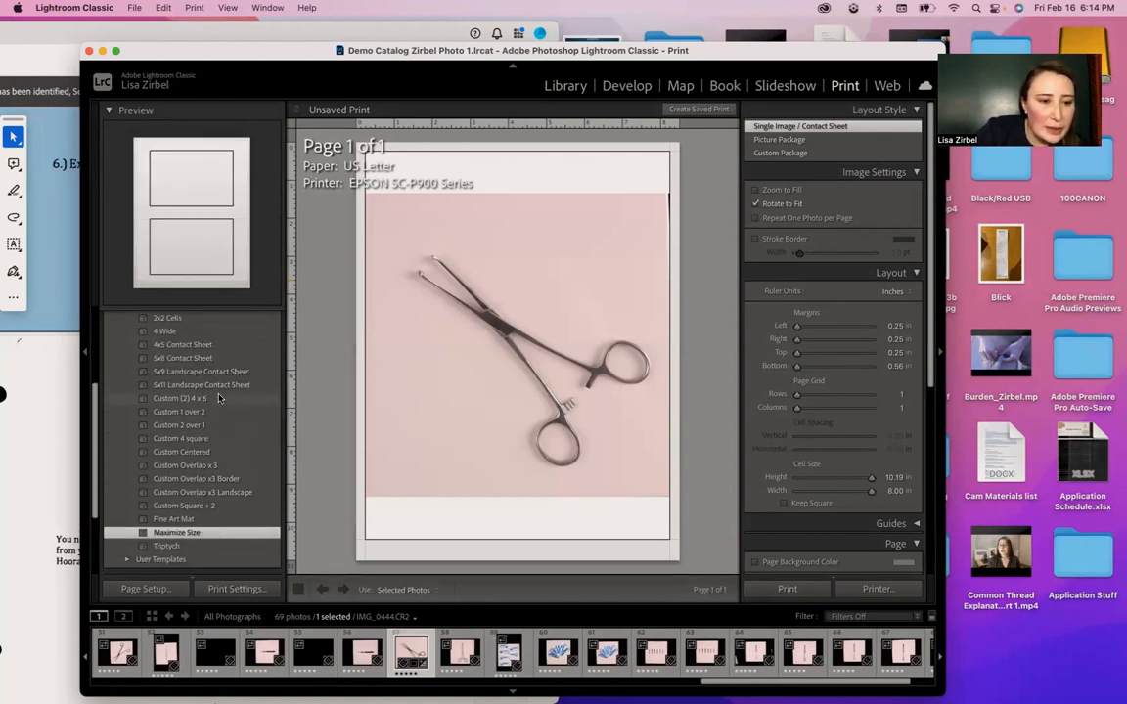
scroll(219, 398, "up", 1)
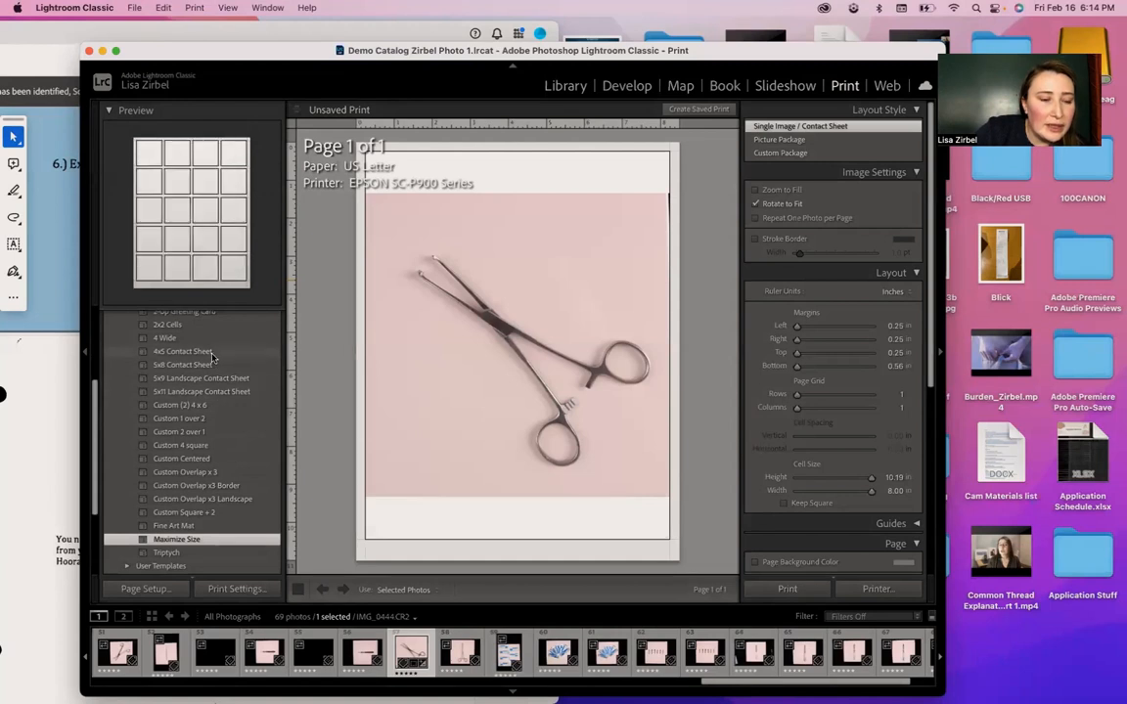
left_click(213, 353)
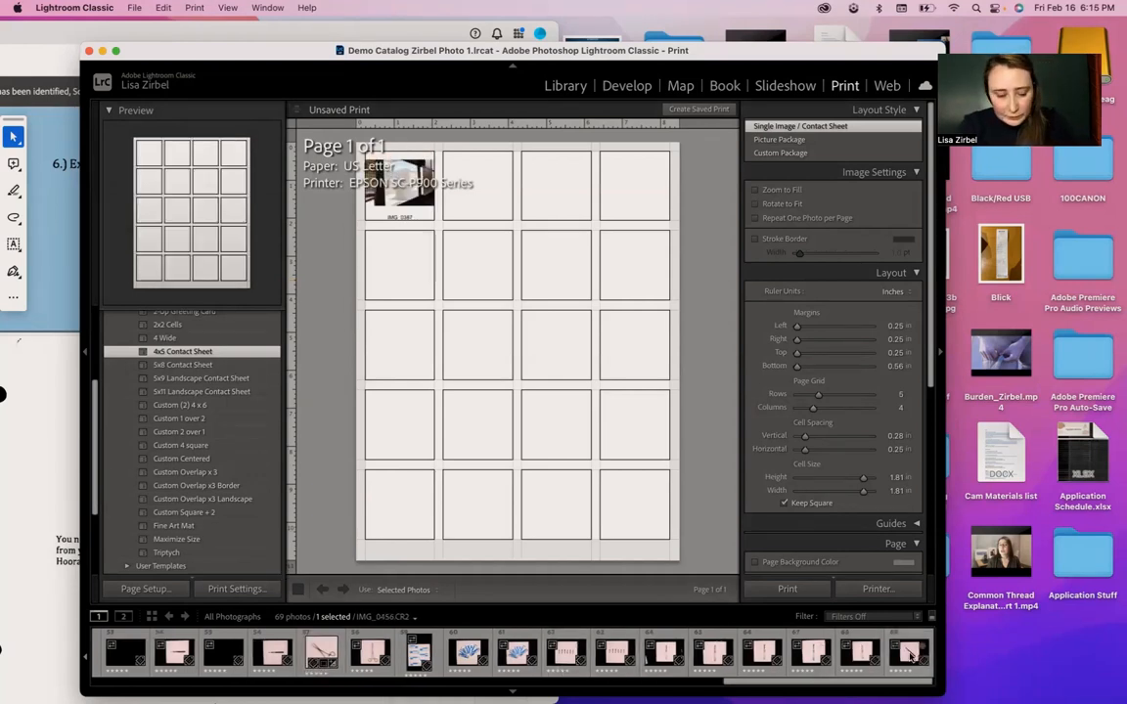
- Select all the photos in the filmstrip to fill the contact sheet, and check each of its pages
left_click(909, 655, "shift")
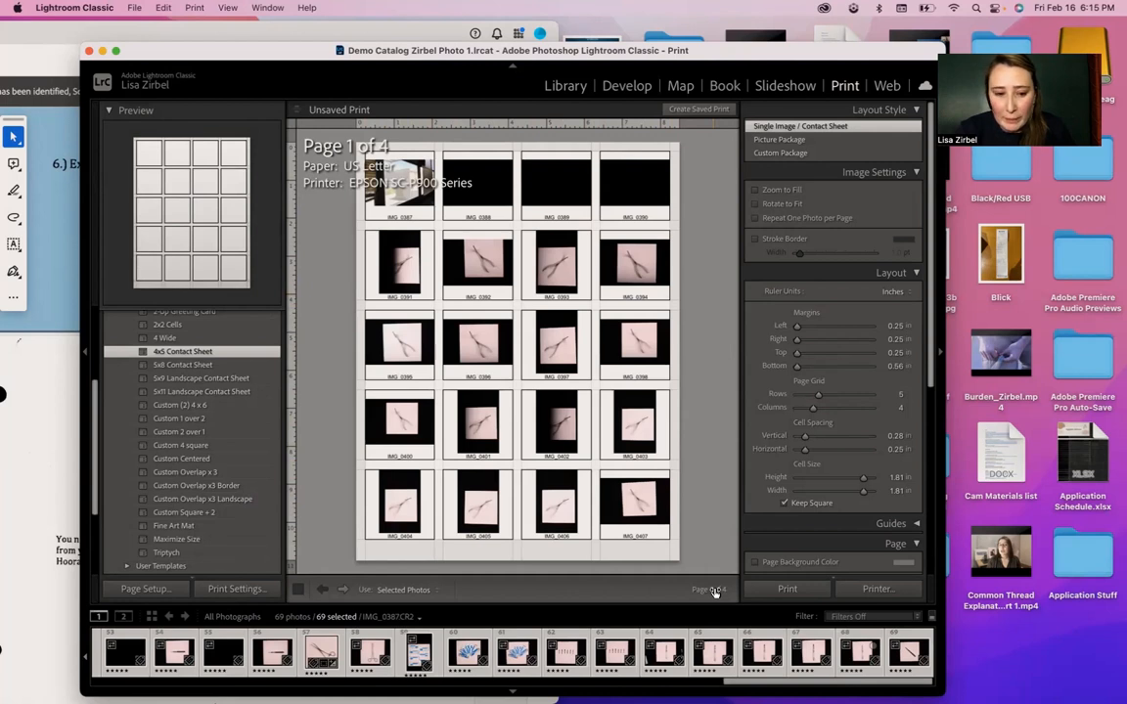
left_click(343, 590)
left_click(342, 590)
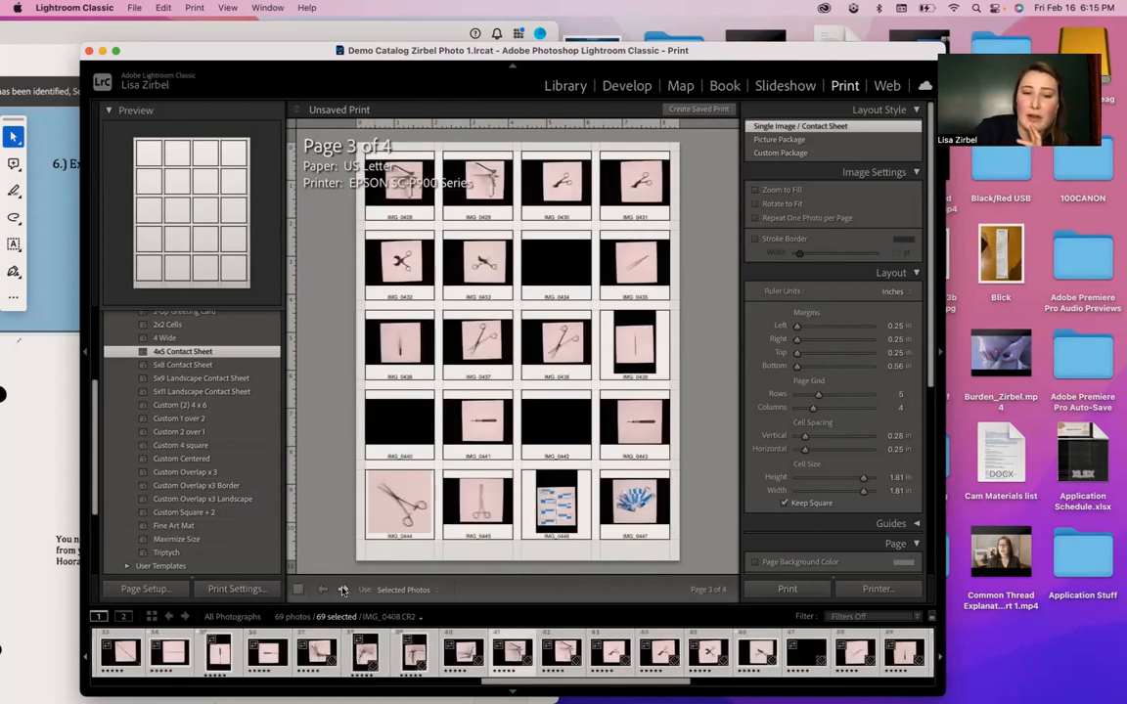
left_click(342, 590)
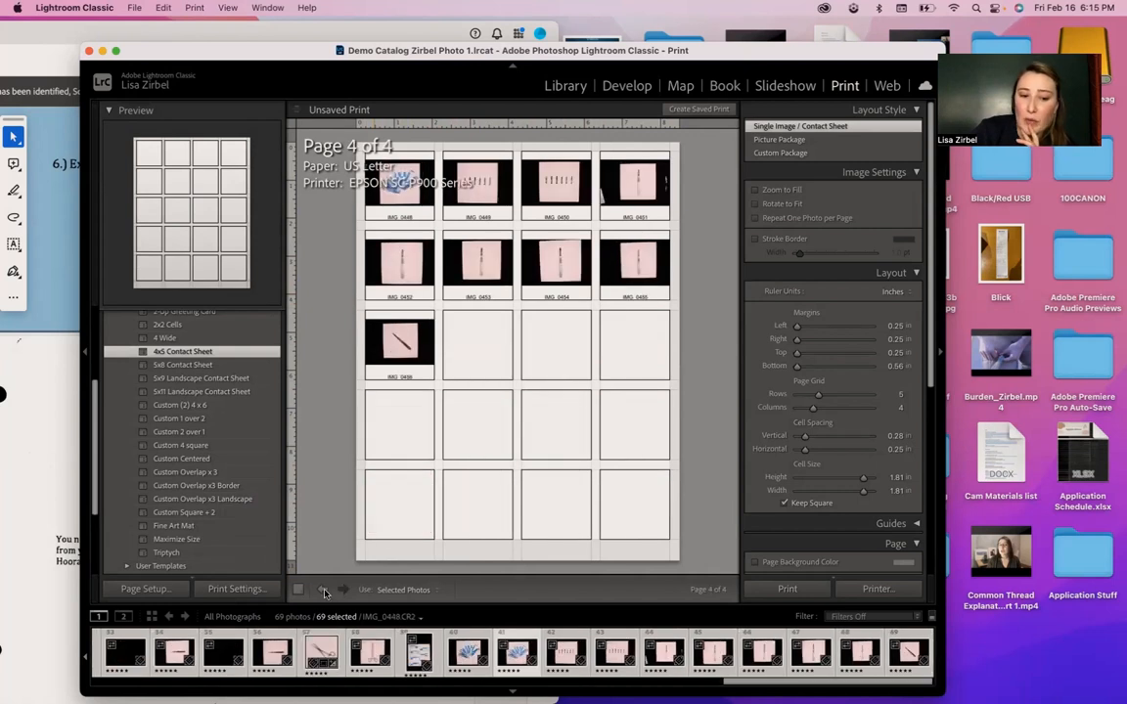
left_click(323, 590)
left_click(324, 590)
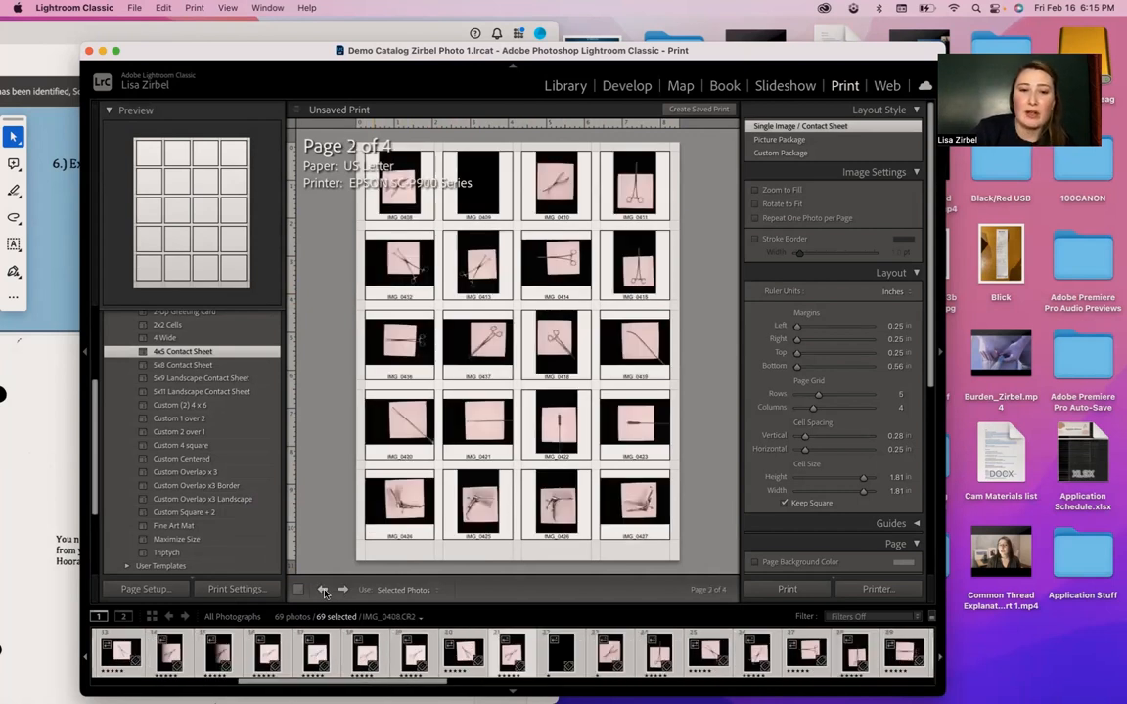
left_click(324, 590)
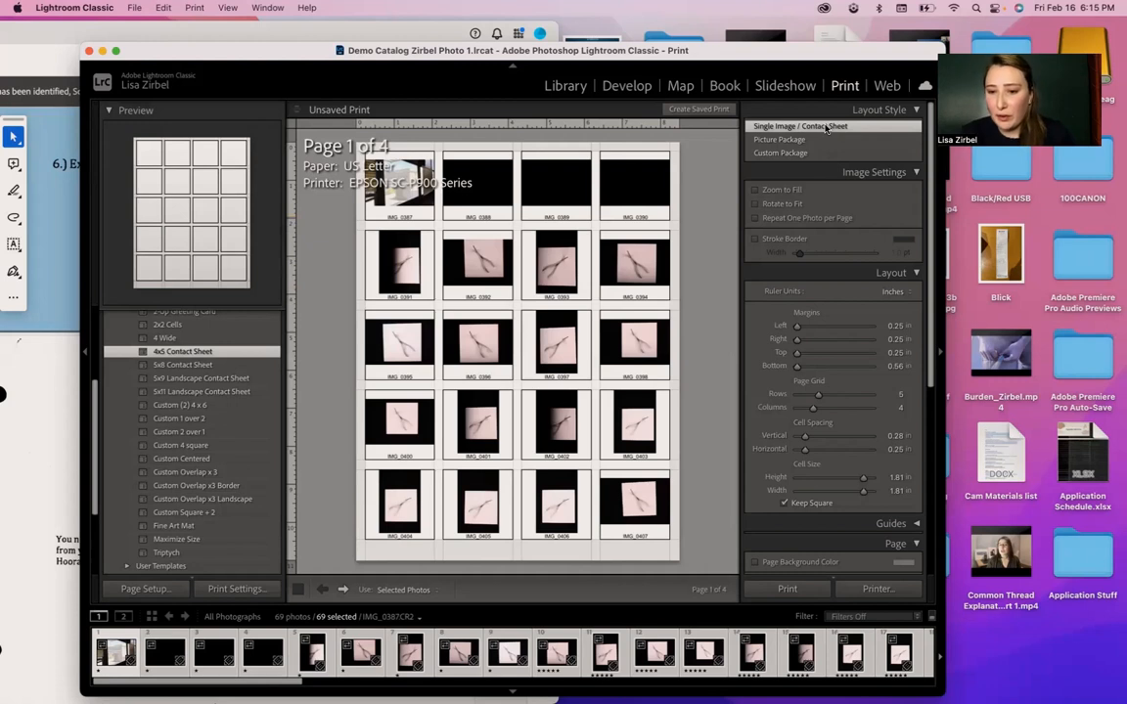
- Set the photo info printed under each contact sheet image to Exposure, and check the captions on the following pages
scroll(812, 392, "down", 6)
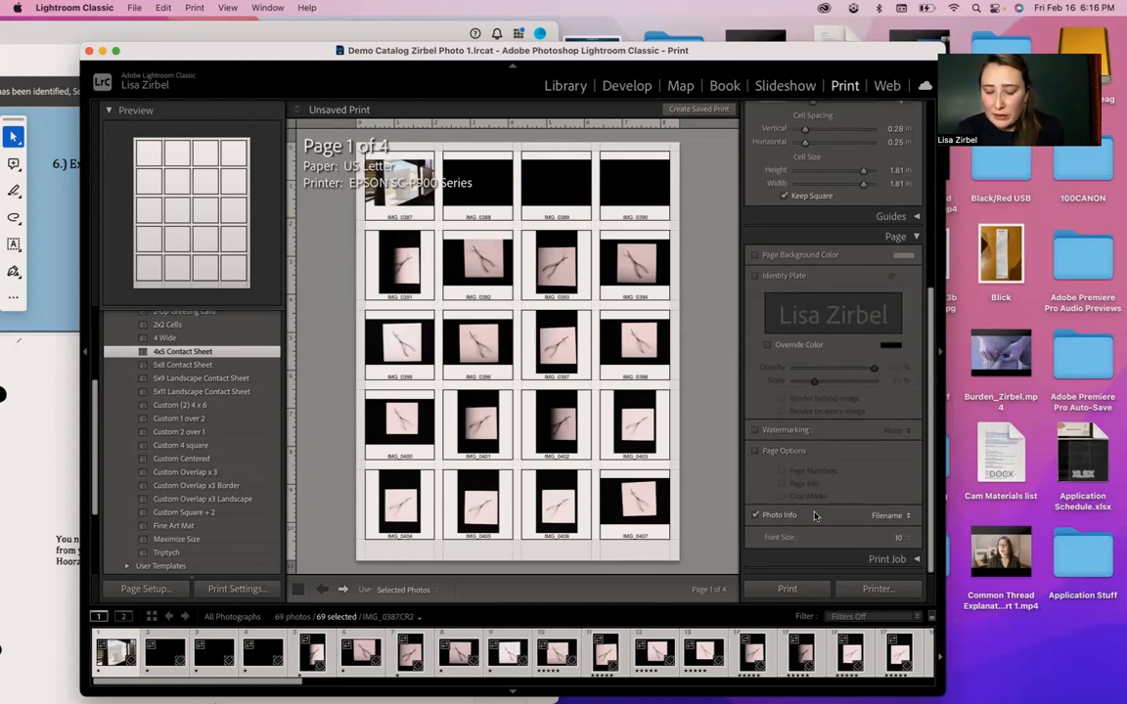
left_click(899, 520)
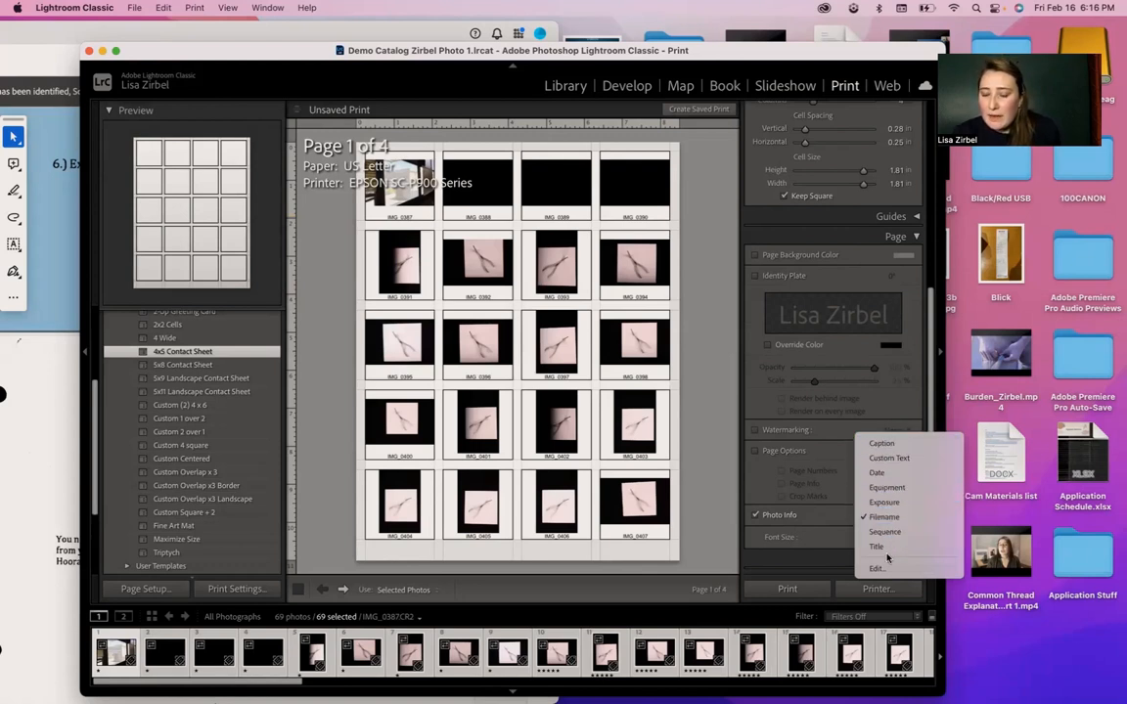
left_click(885, 502)
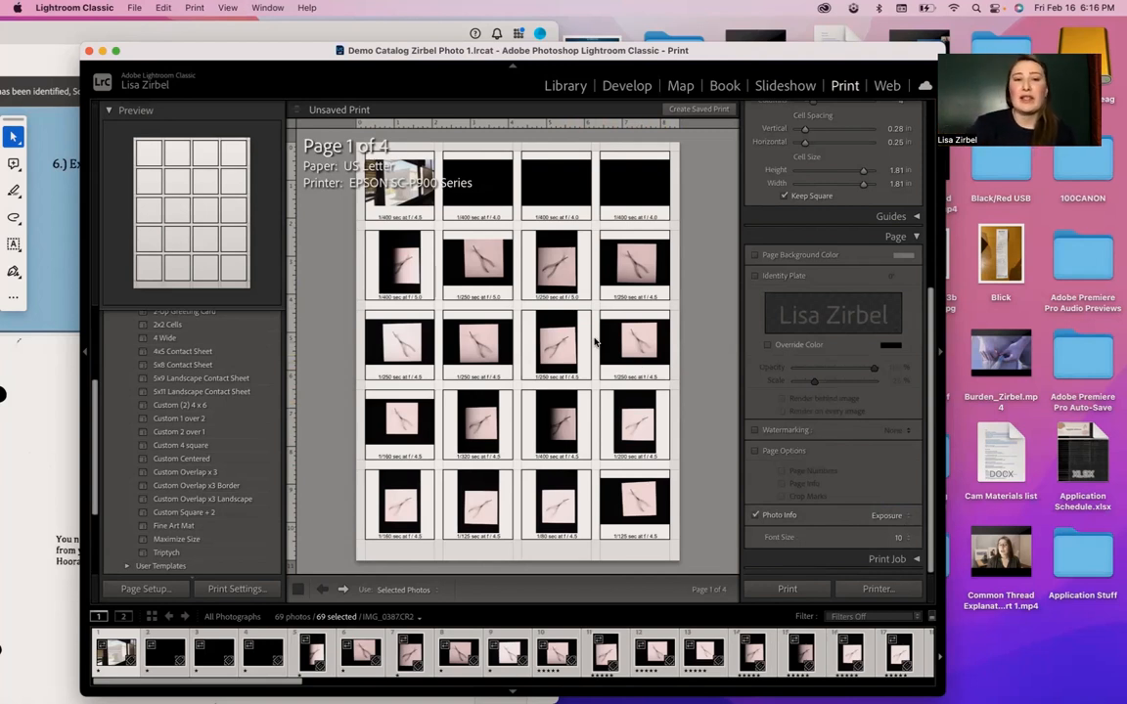
left_click(344, 590)
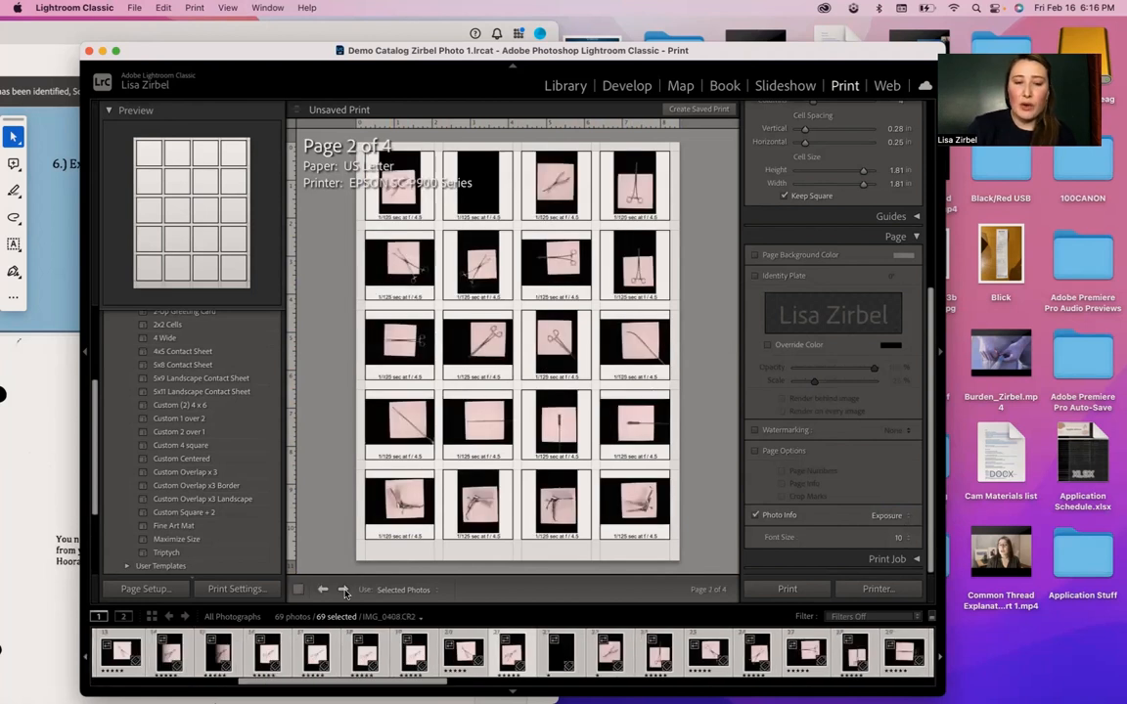
left_click(344, 589)
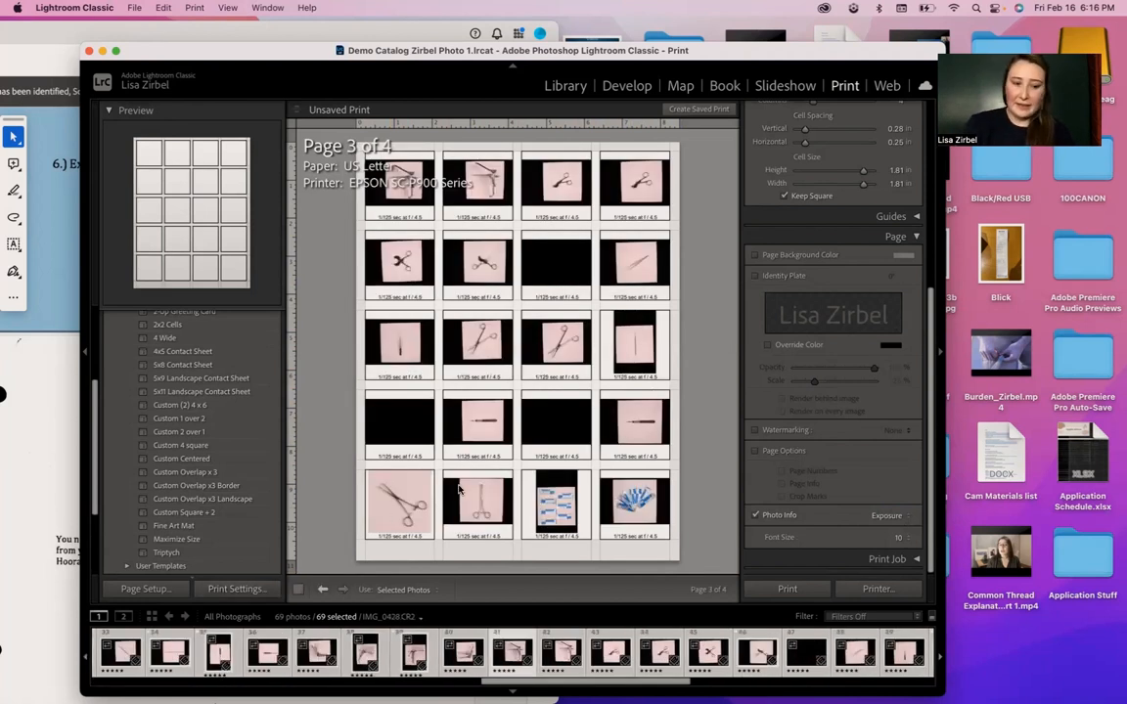
- Save all pages of the contact sheet as a PDF named "Common Thread Contact Sheet"
left_click(880, 590)
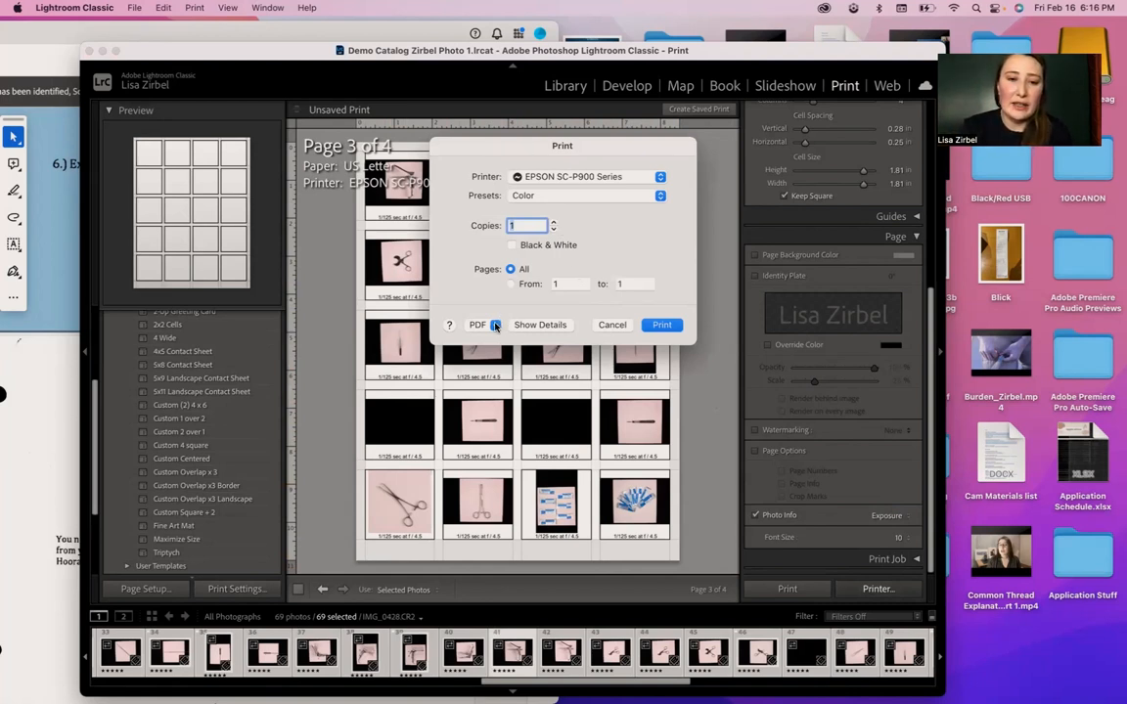
left_click(496, 325)
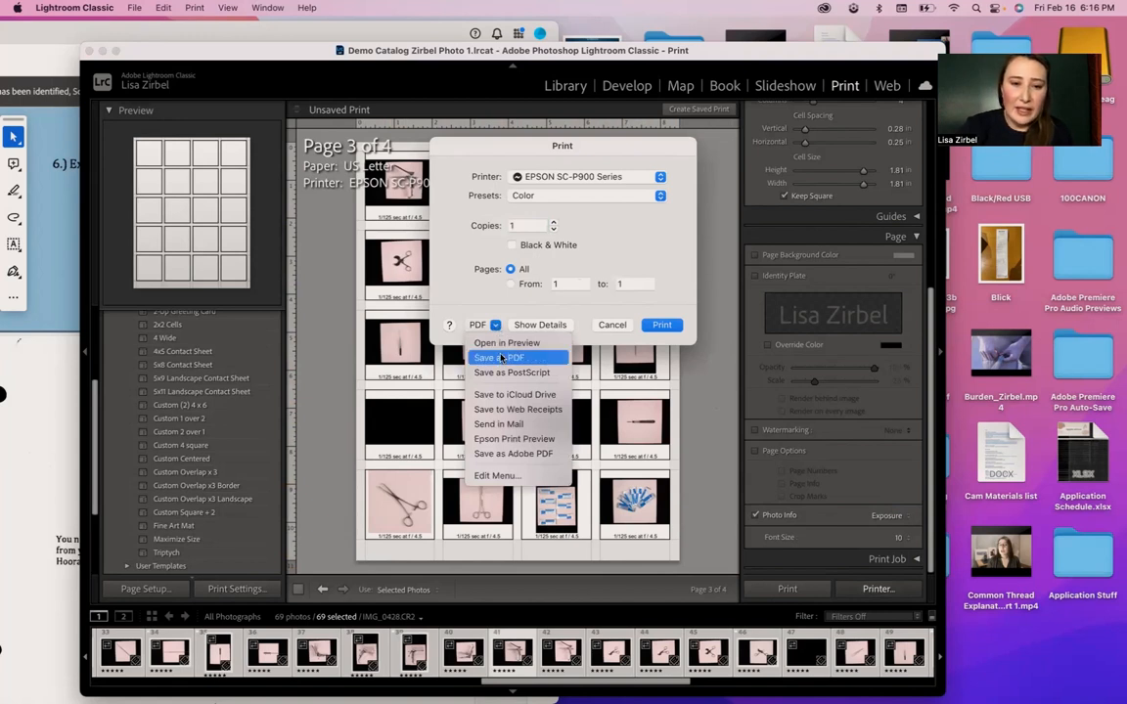
left_click(503, 362)
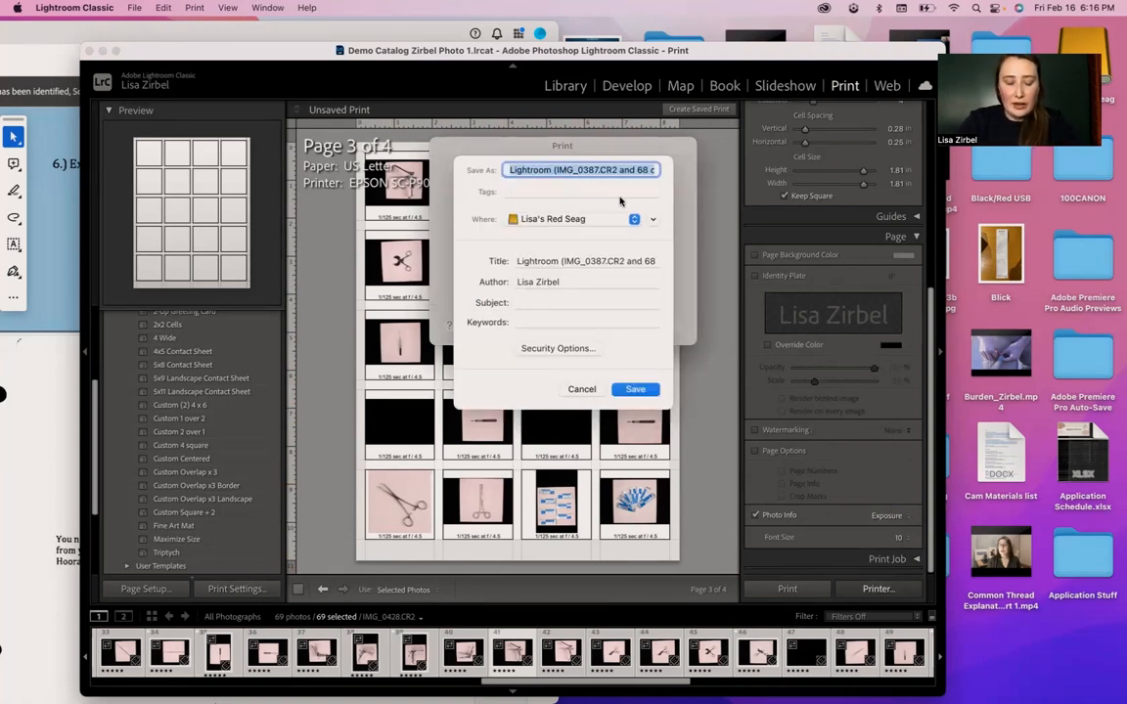
type("Common Thread Contact Sheet")
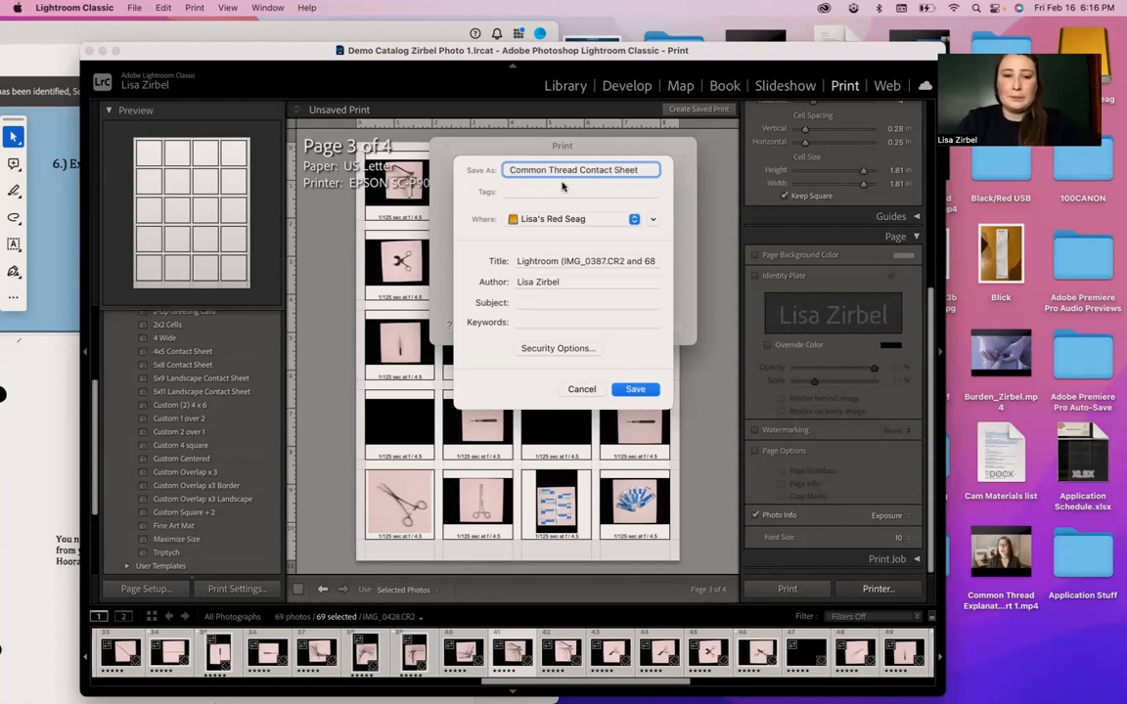
left_click(629, 390)
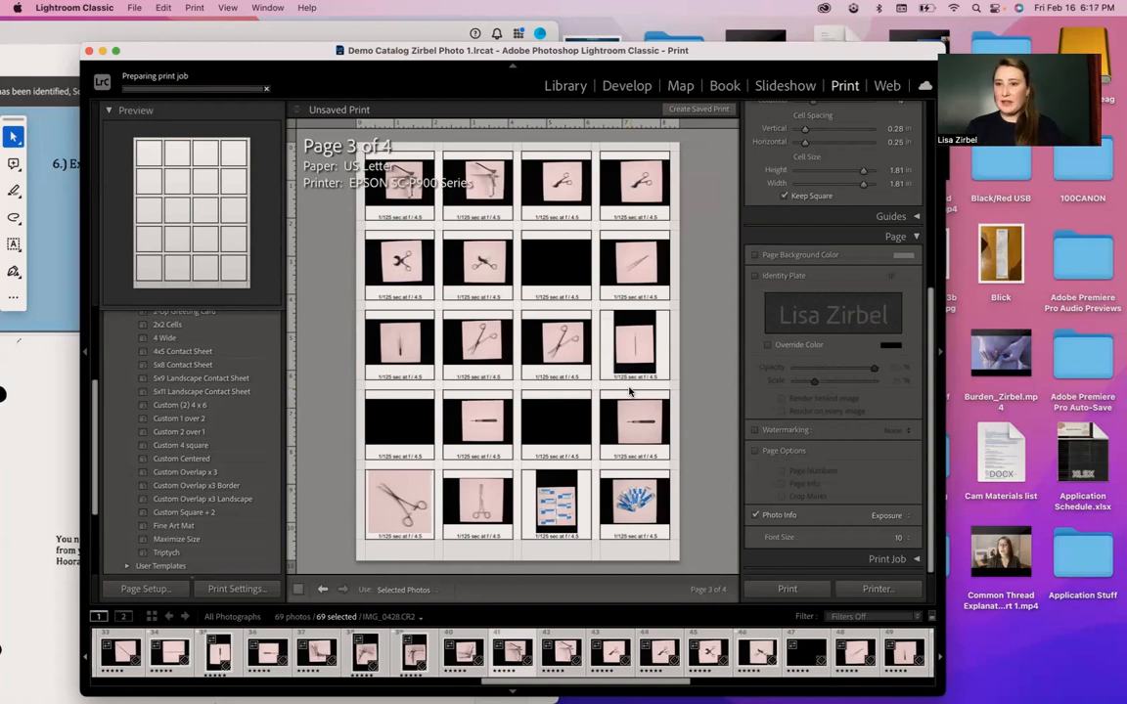